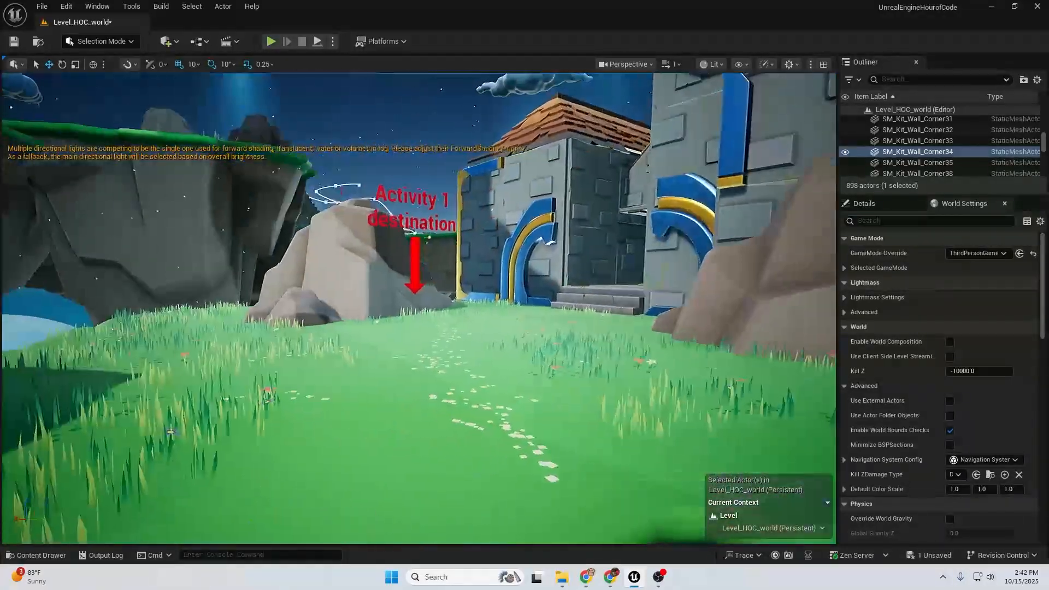
# Examine the grassy island around the Activity 1 destination marker to find a spot for a checkpoint
pyautogui.moveTo(420, 308); pyautogui.dragTo(372, 317, button='right')
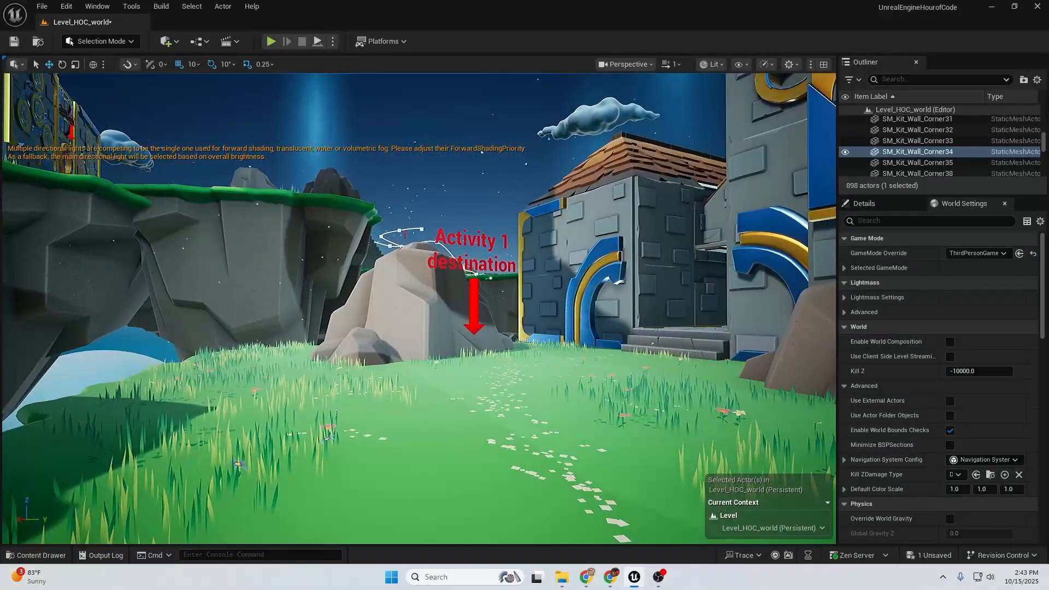
pyautogui.moveTo(419, 309); pyautogui.dragTo(444, 303, button='right')
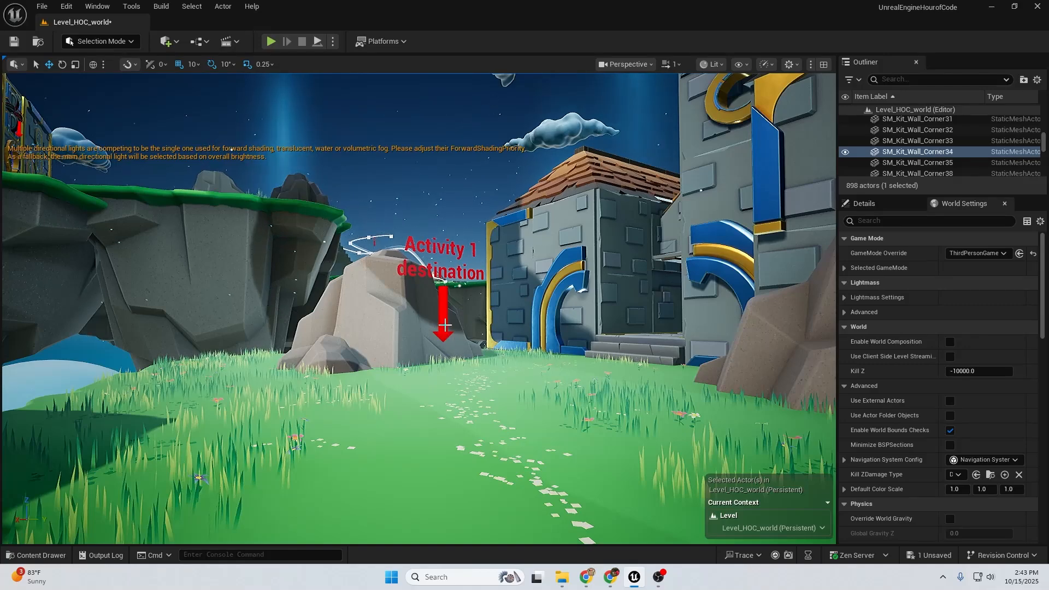
pyautogui.moveTo(446, 325); pyautogui.dragTo(476, 391, button='right')
pyautogui.press('w')
pyautogui.press('s')
pyautogui.press('w')
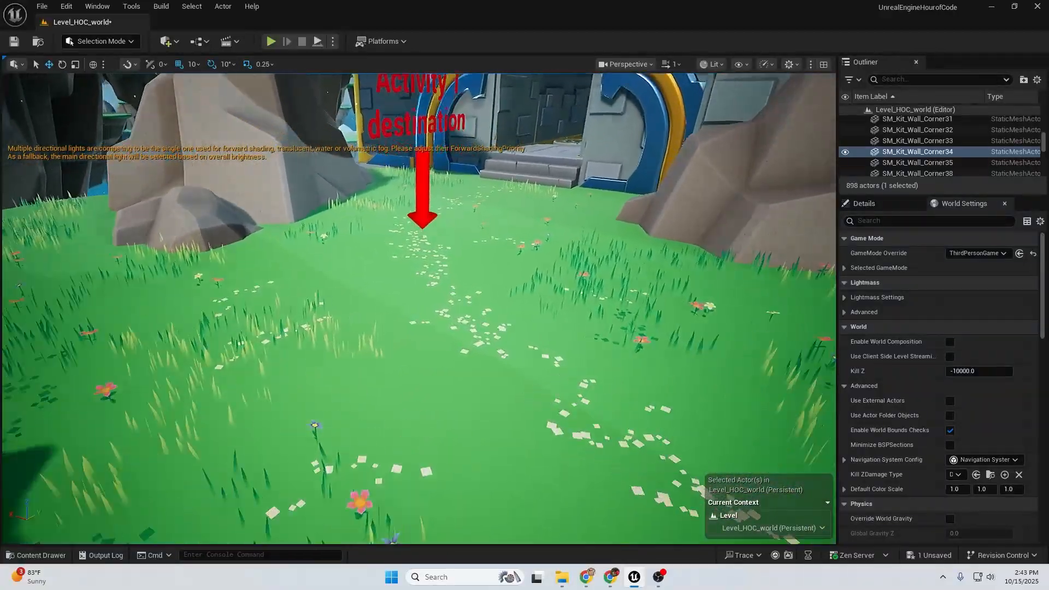
pyautogui.press('w')
pyautogui.moveTo(398, 369); pyautogui.dragTo(296, 339, button='right')
pyautogui.press('w')
pyautogui.press('w')
pyautogui.press('s')
pyautogui.press('s')
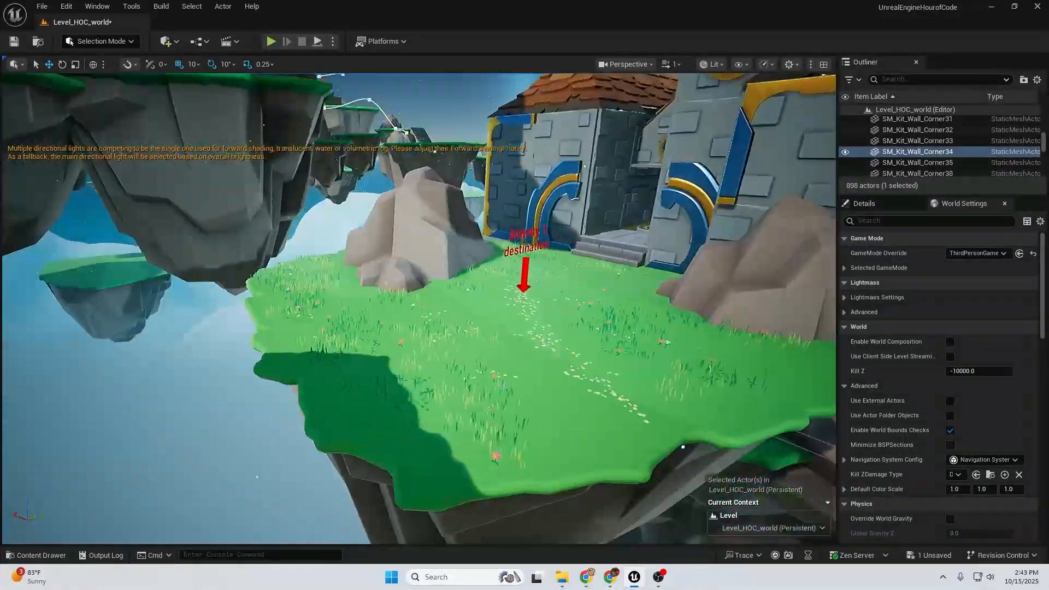
pyautogui.press('w')
pyautogui.moveTo(30, 421)
pyautogui.mouseDown(button='right')
pyautogui.moveTo(101, 391)
pyautogui.moveTo(29, 421)
pyautogui.mouseUp(button='right')
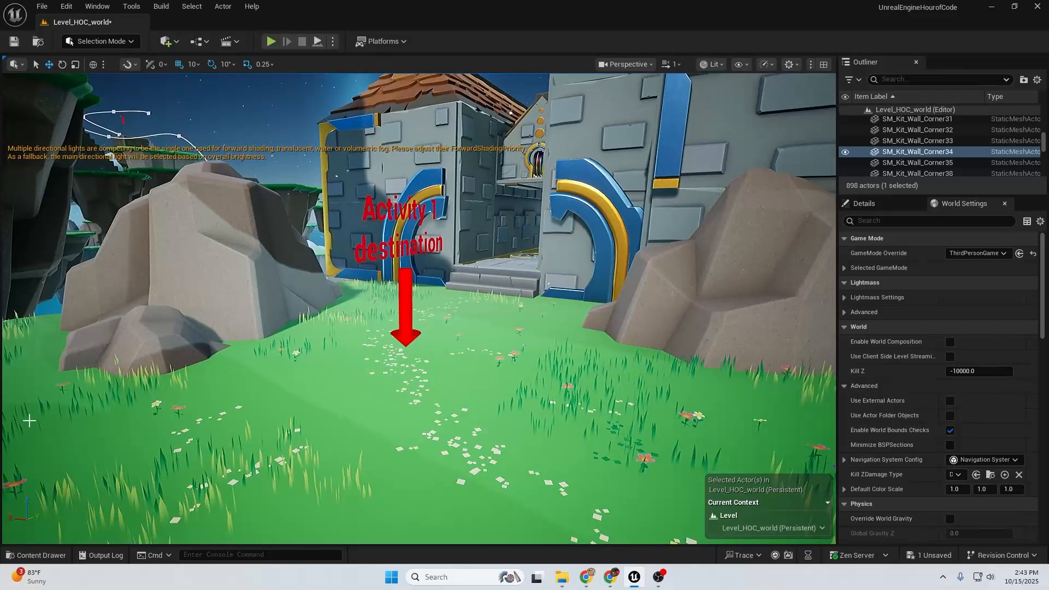
# Place a BP_checkpoint from the Hour_of_Code Blueprints folder on the grass in front of the Activity 1 destination arrow
pyautogui.click(24, 556)
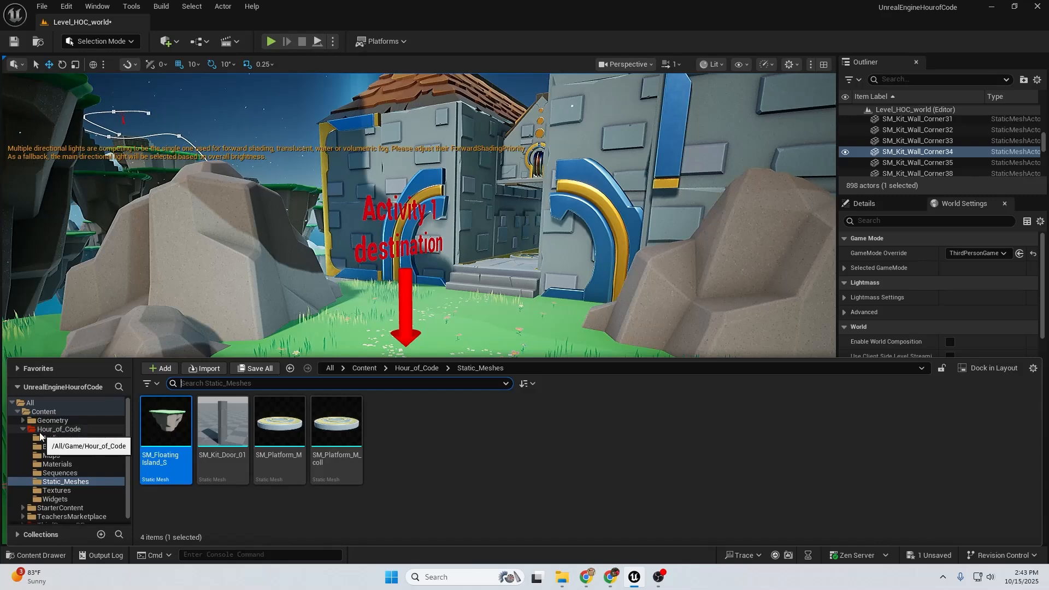
pyautogui.click(50, 431)
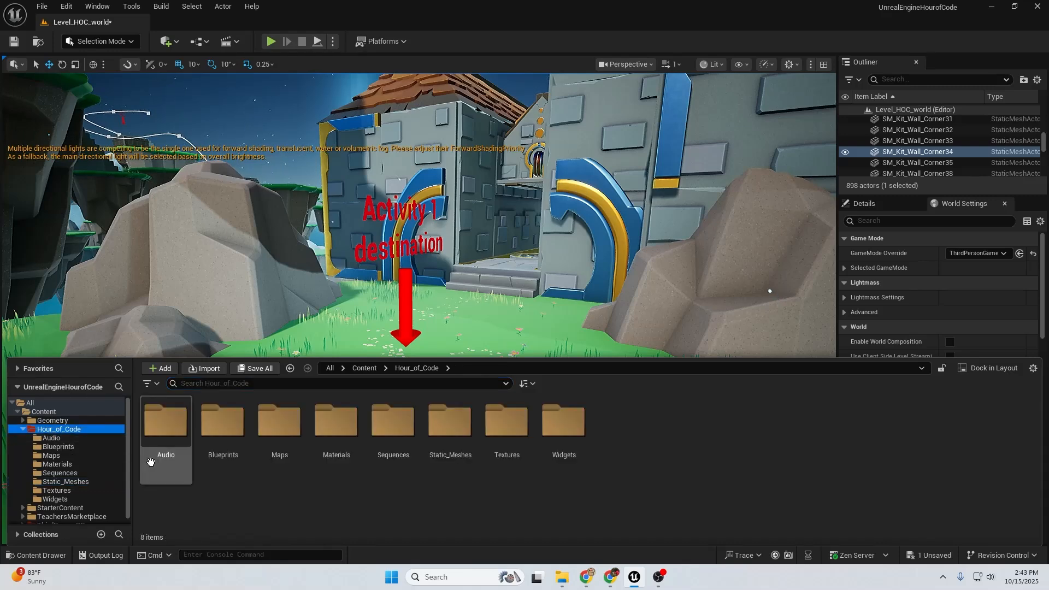
pyautogui.doubleClick(226, 428)
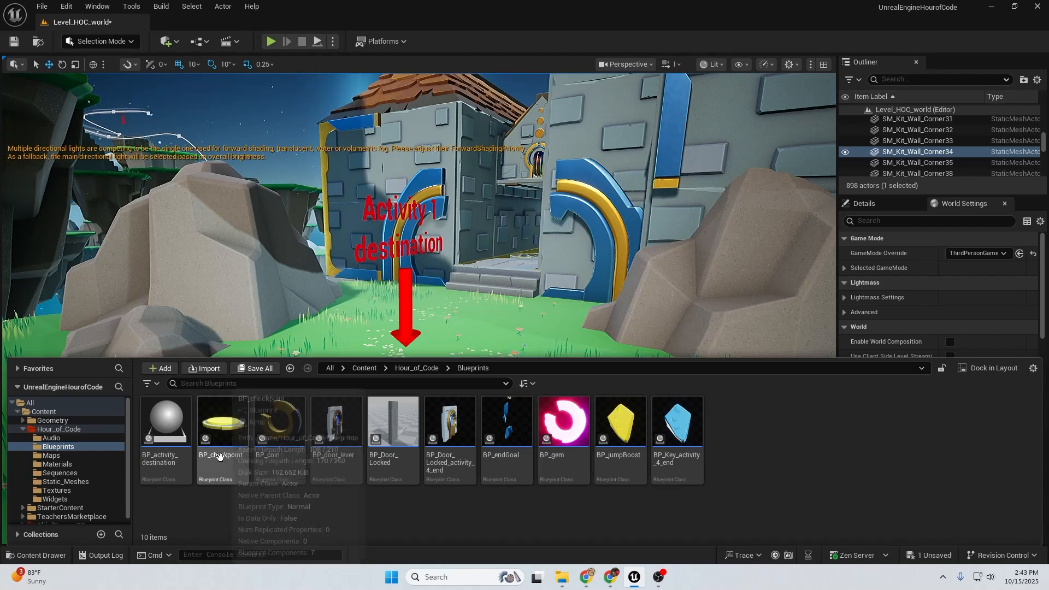
pyautogui.moveTo(350, 263); pyautogui.dragTo(313, 321, button='right')
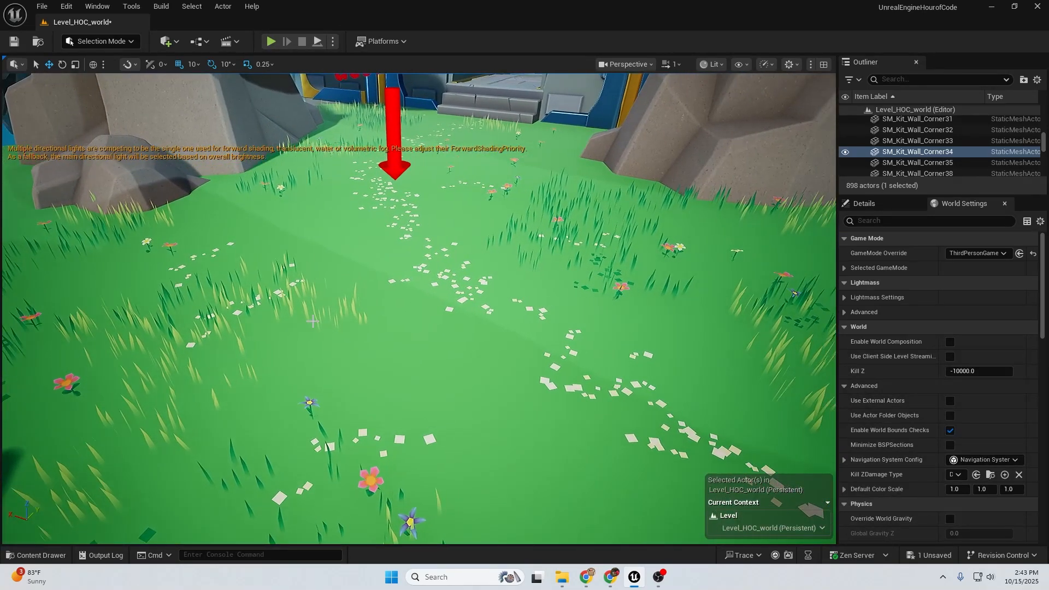
pyautogui.click(21, 556)
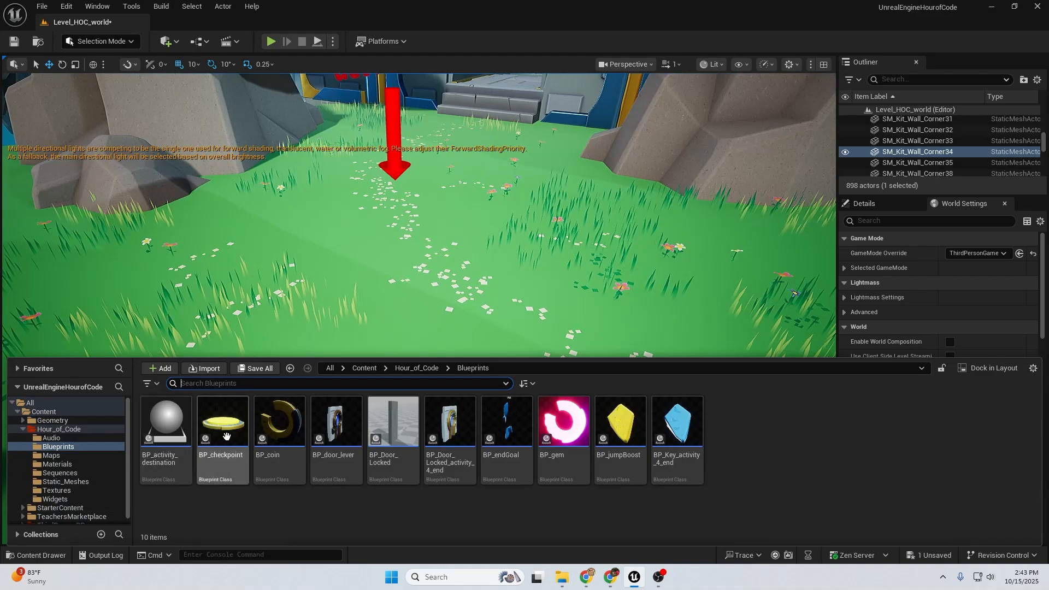
pyautogui.moveTo(223, 445); pyautogui.dragTo(391, 315)
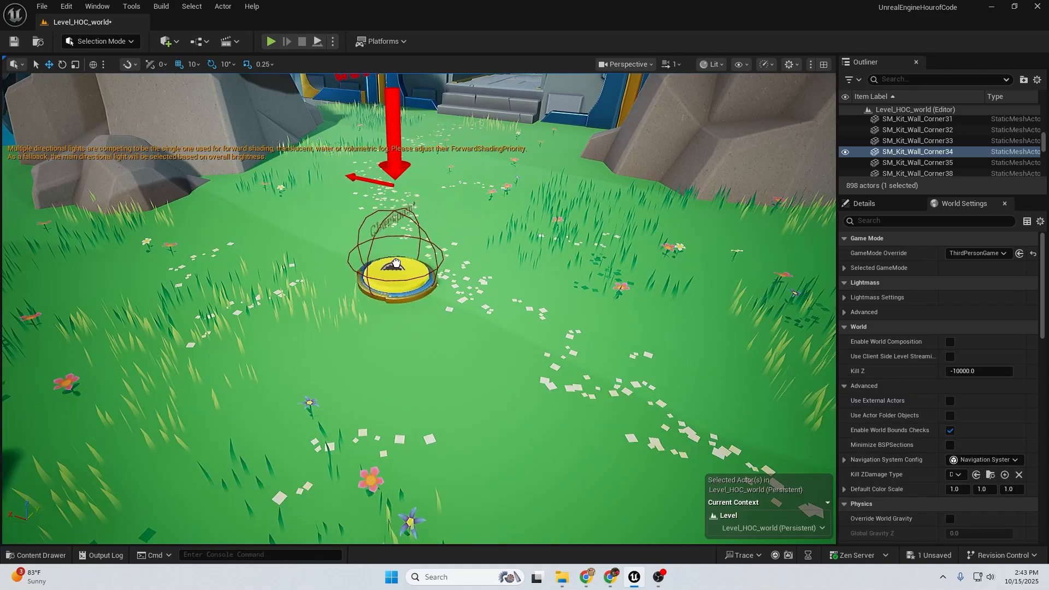
pyautogui.moveTo(390, 315); pyautogui.dragTo(431, 282, button='right')
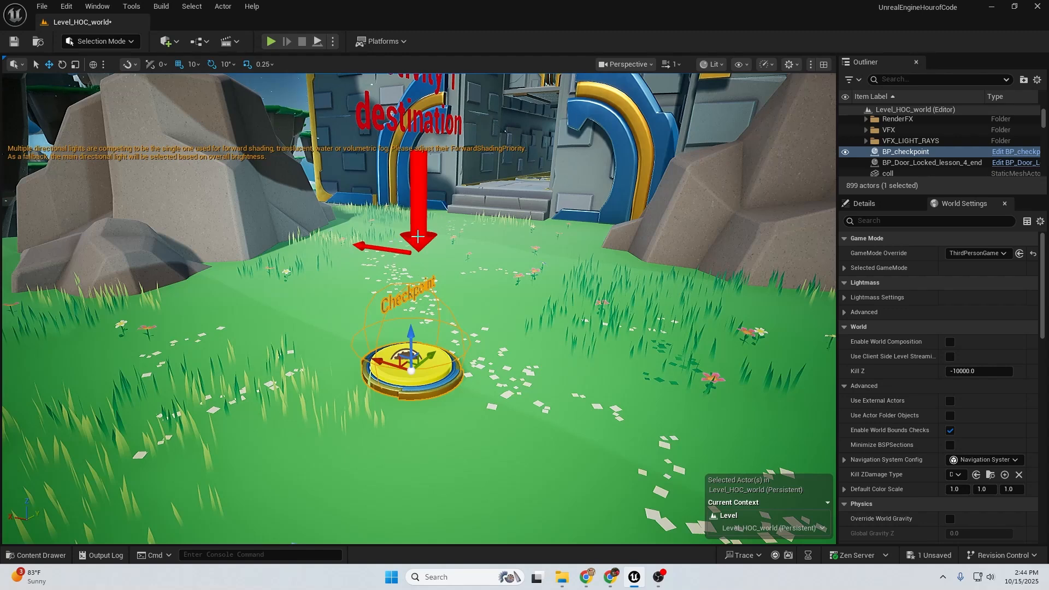
# Rotate the placed checkpoint around its vertical axis to change its facing direction
pyautogui.press('e')
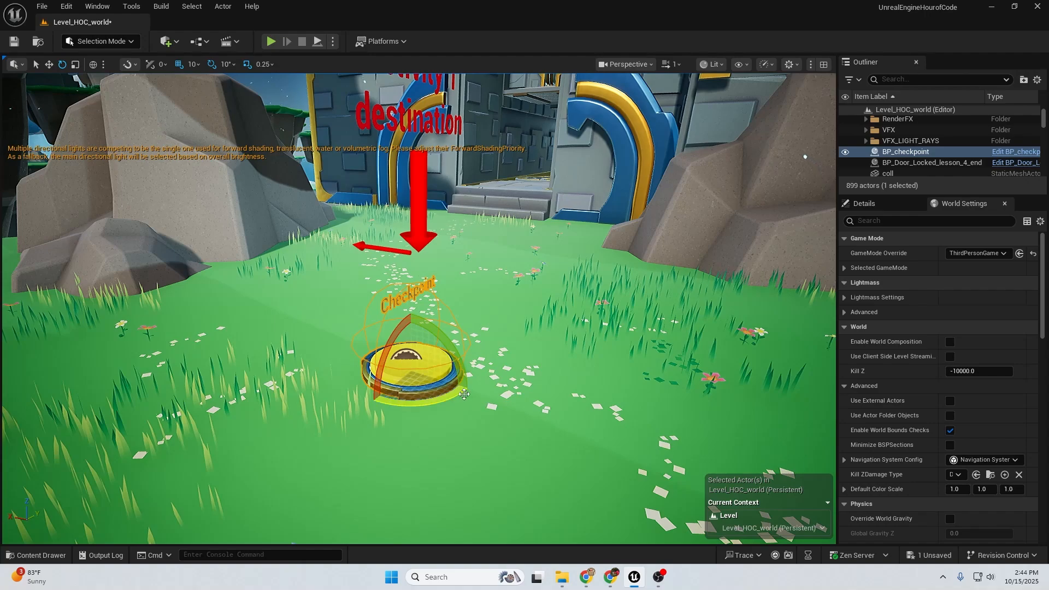
pyautogui.moveTo(462, 395); pyautogui.dragTo(399, 397)
pyautogui.moveTo(399, 396); pyautogui.dragTo(456, 401, button='right')
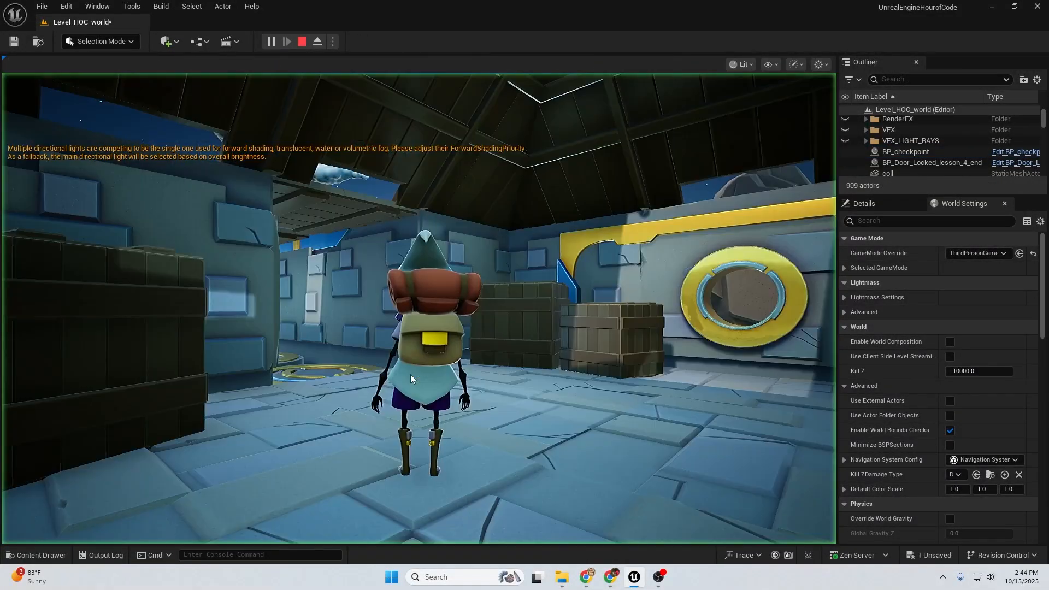
# Playtest the level from the default start, jumping the character across the corridor's round platforms to the first grassy island
pyautogui.click(412, 375)
pyautogui.press('w')
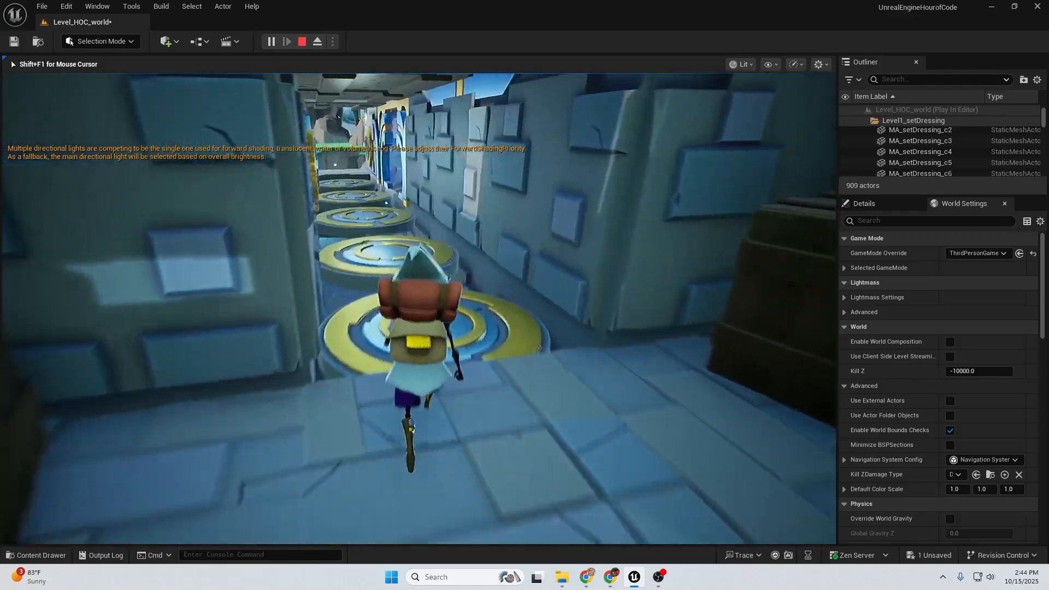
pyautogui.press('space')
pyautogui.press('w')
pyautogui.press('space')
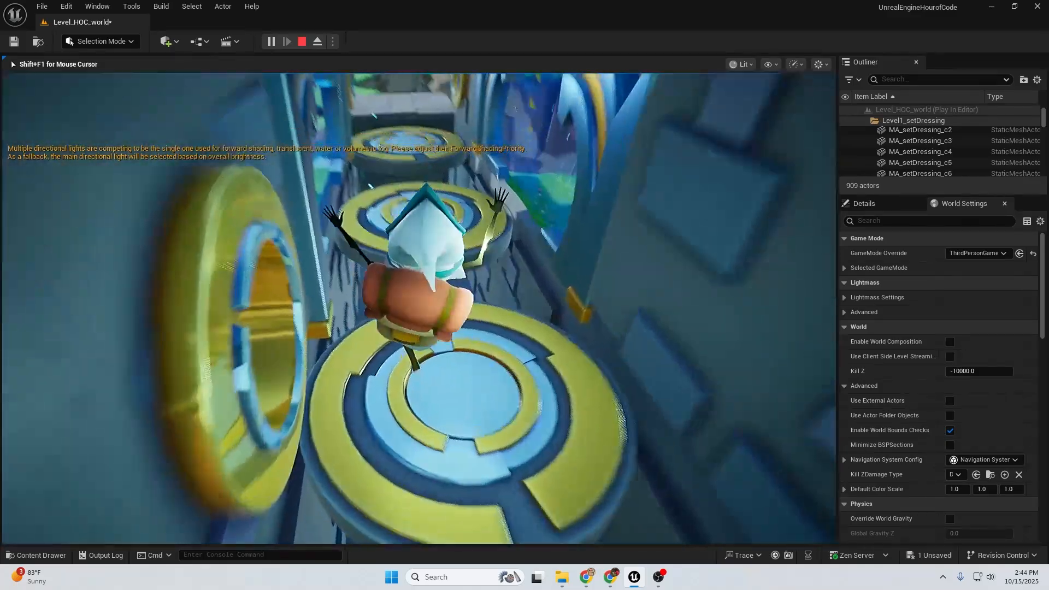
pyautogui.press('space')
pyautogui.press('w')
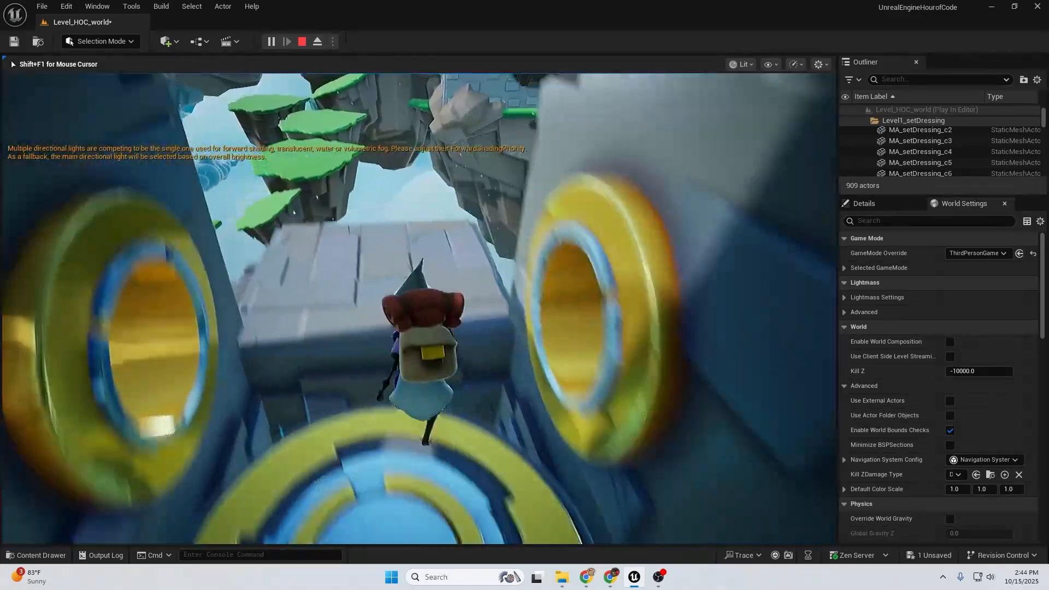
pyautogui.press('space')
pyautogui.press('space')
pyautogui.press('w')
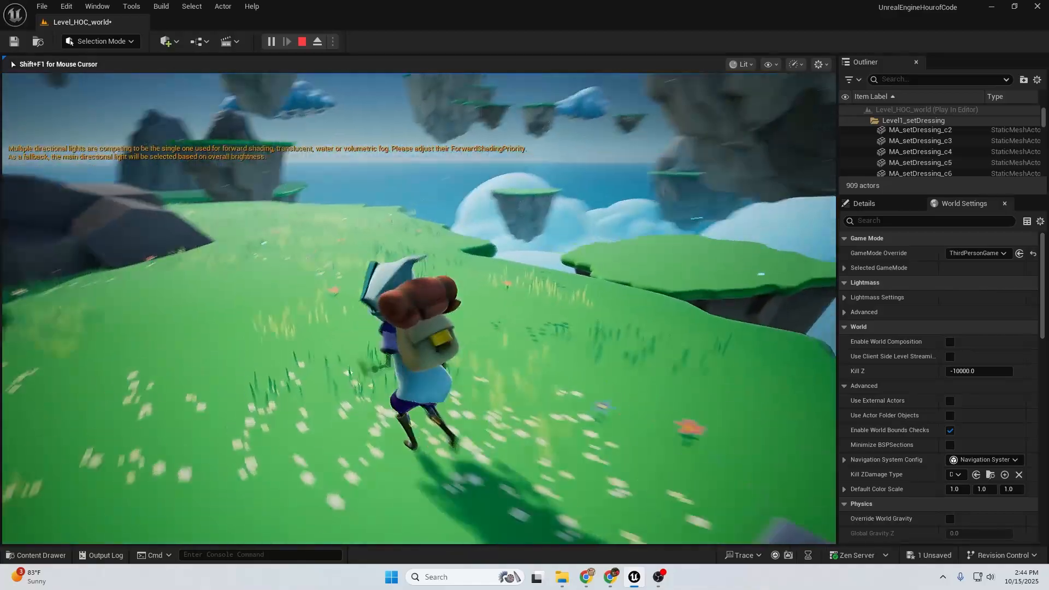
# Jump the character across the floating islands and run onto the checkpoint to activate it
pyautogui.press('space')
pyautogui.press('w')
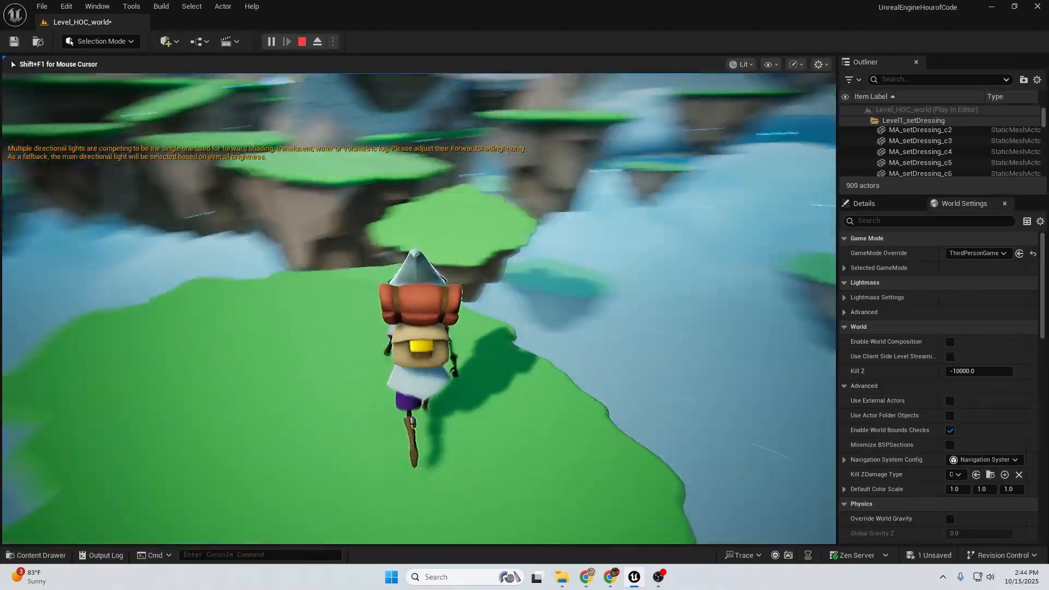
pyautogui.press('space')
pyautogui.press('w')
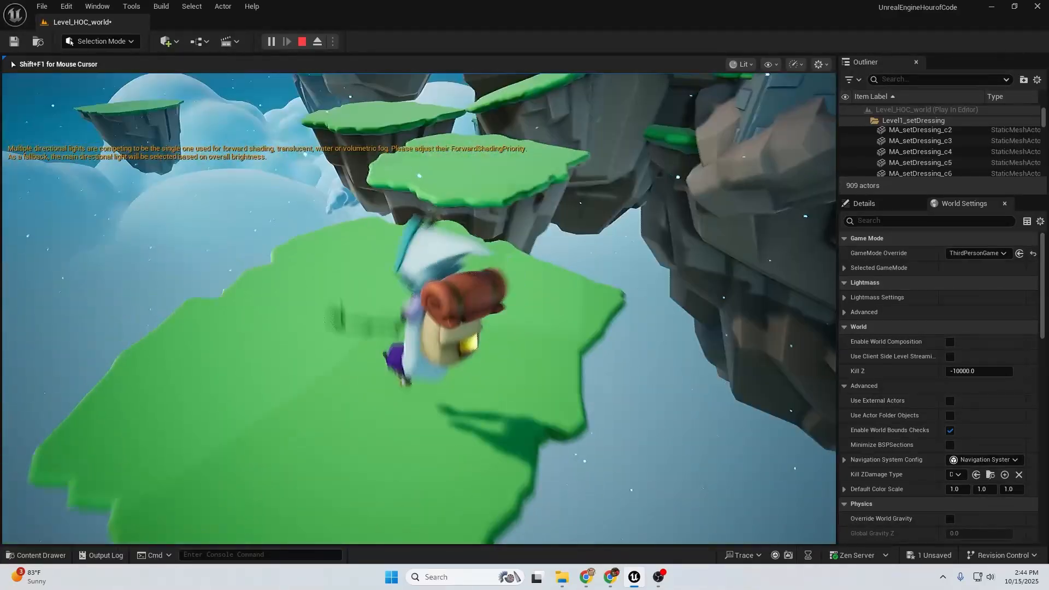
pyautogui.press('space')
pyautogui.press('w')
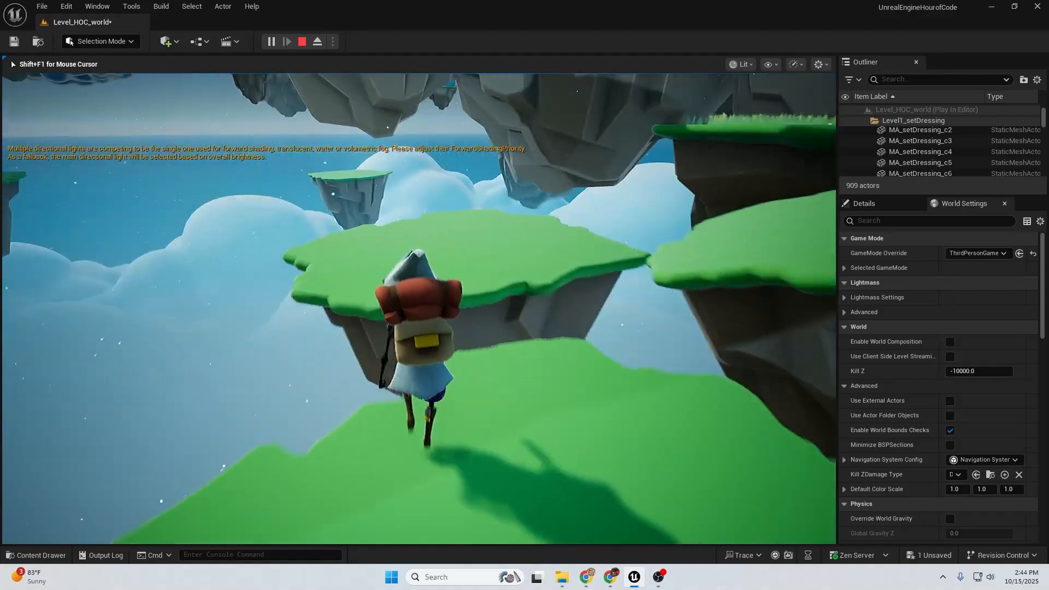
pyautogui.press('space')
pyautogui.press('space')
pyautogui.press('w')
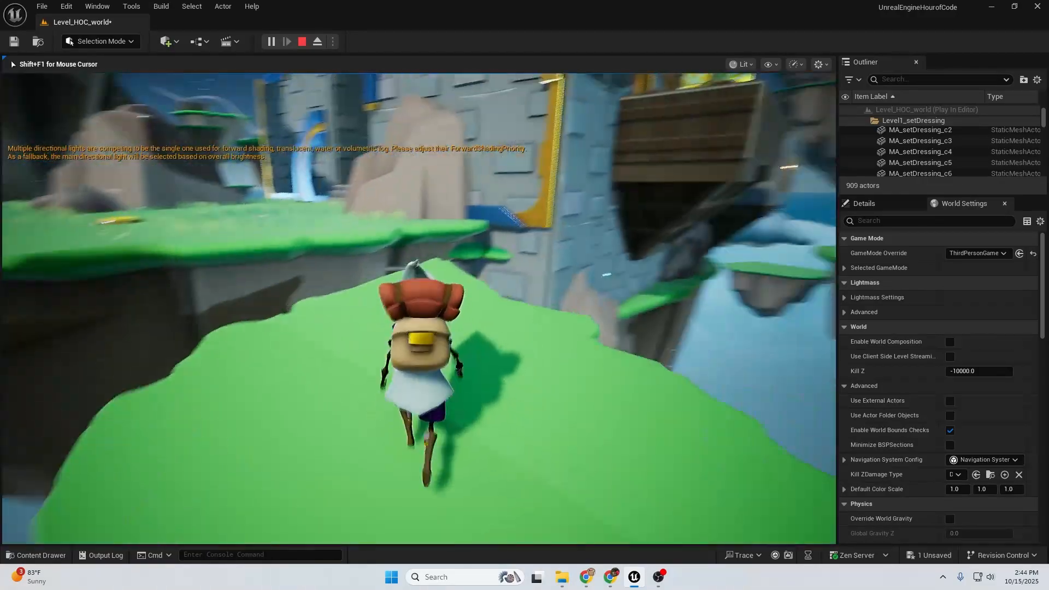
pyautogui.press('space')
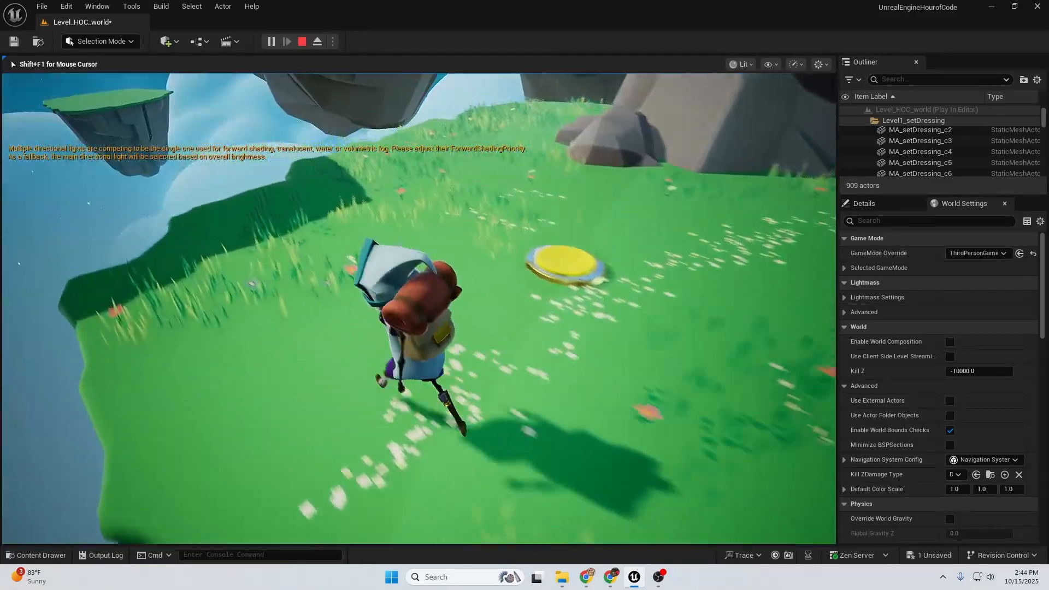
pyautogui.press('w')
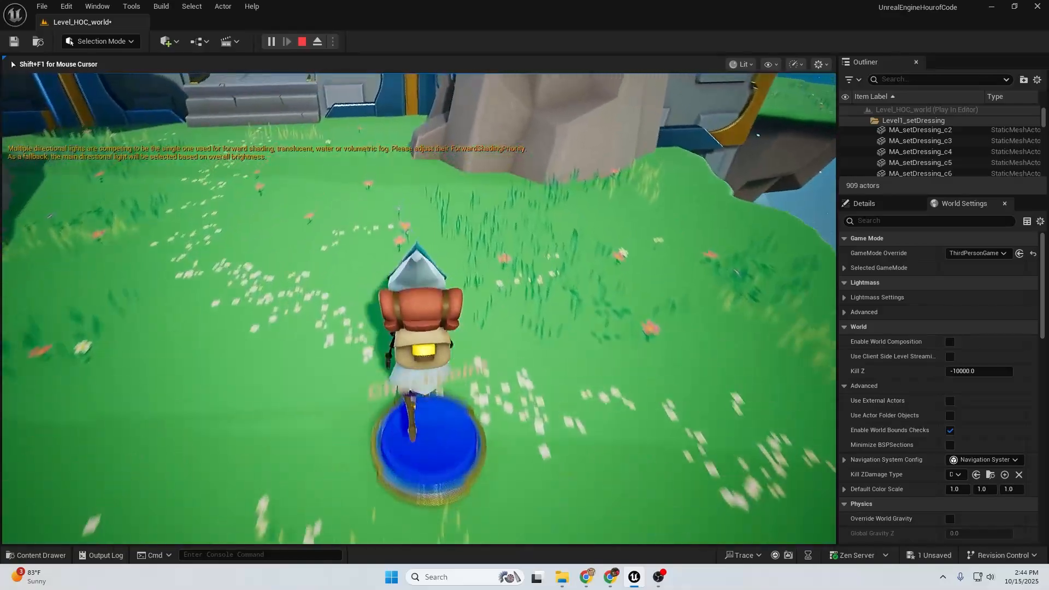
# Run the character off the island's edge to test respawning at the checkpoint, and end the play session
pyautogui.press('d')
pyautogui.press('s')
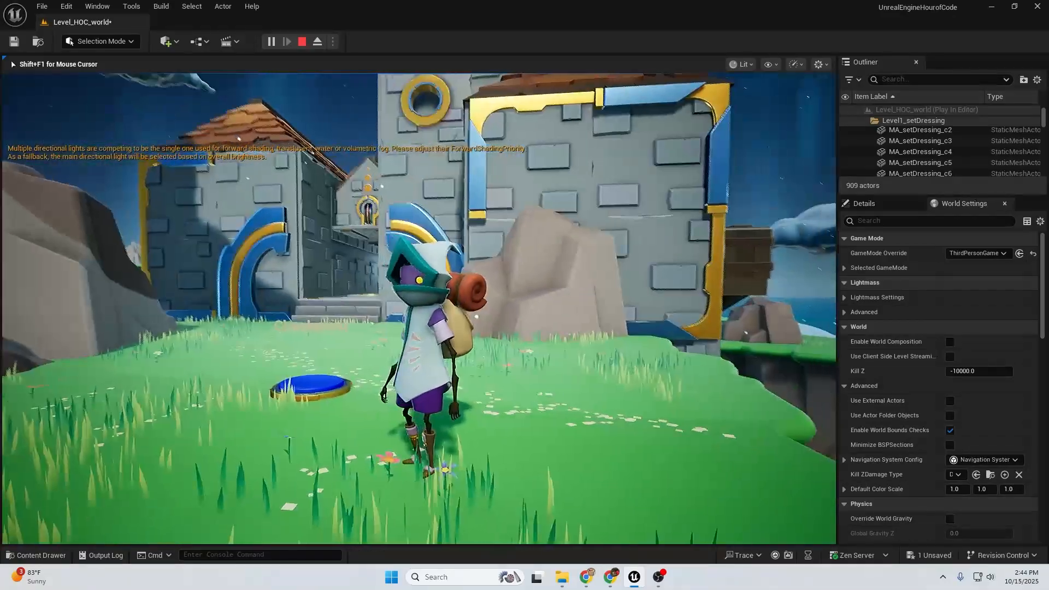
pyautogui.press('w')
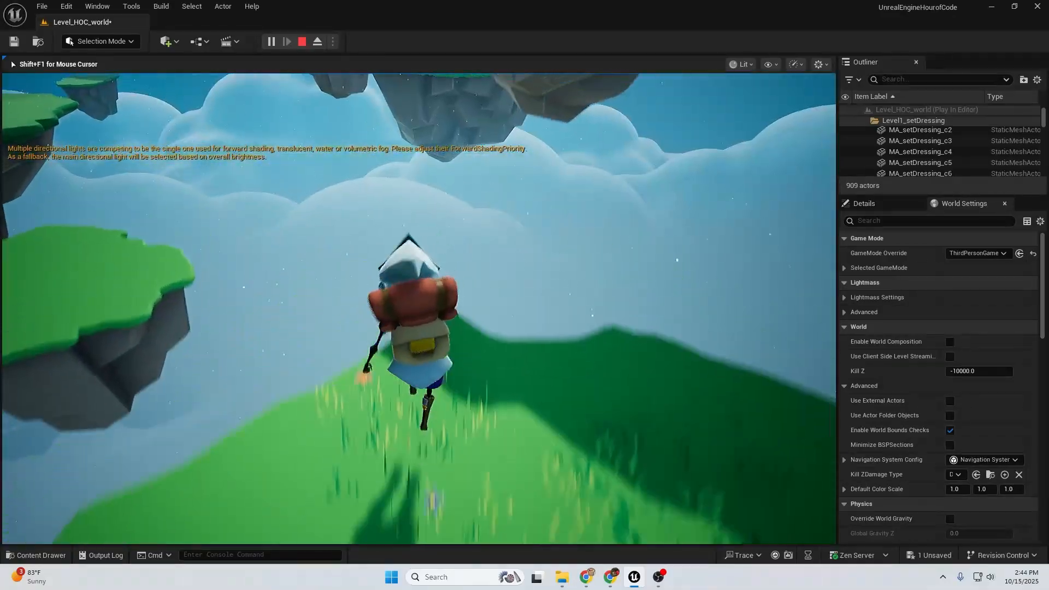
pyautogui.press('w')
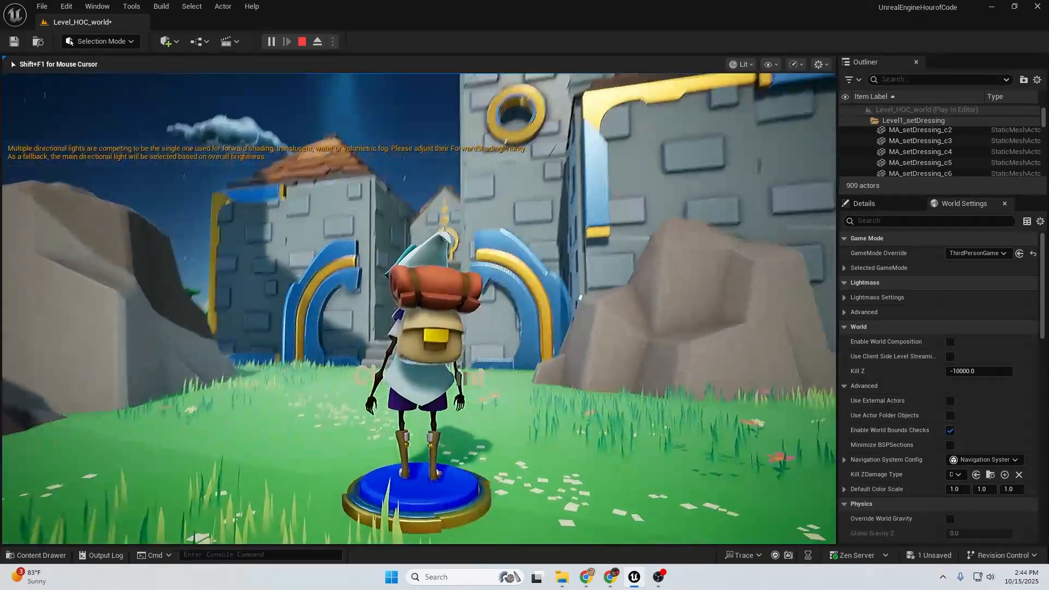
pyautogui.press('w')
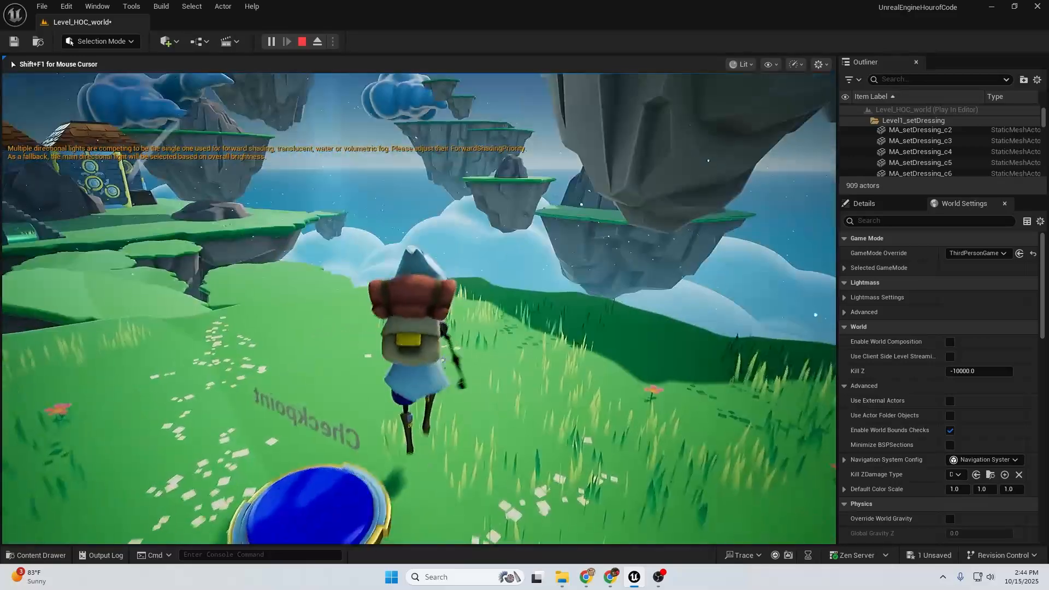
pyautogui.press('Escape')
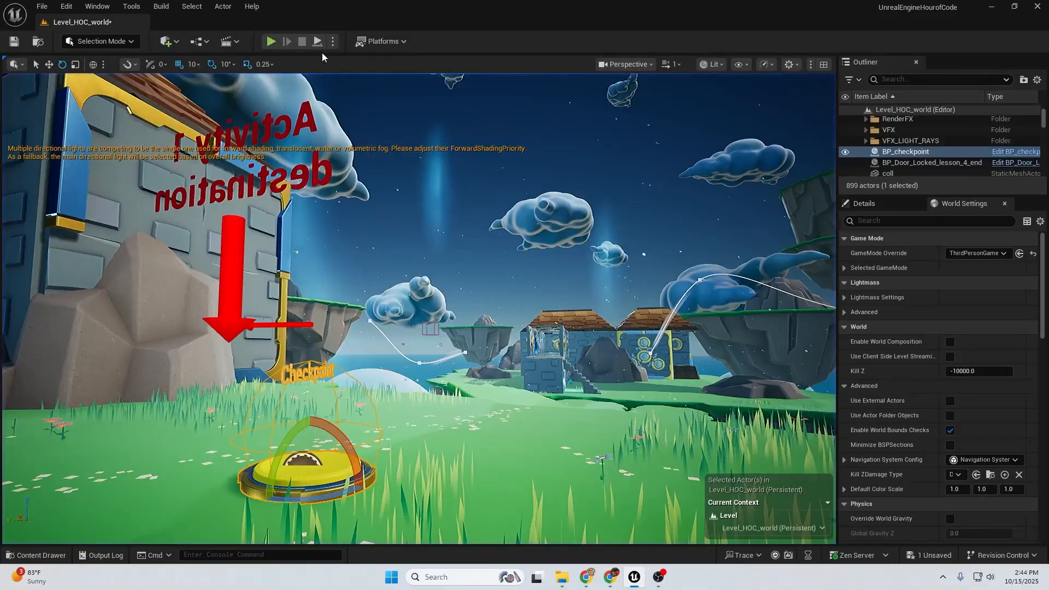
# Start and stop a play session from the default start, and set the player to spawn at the current camera location
pyautogui.click(272, 41)
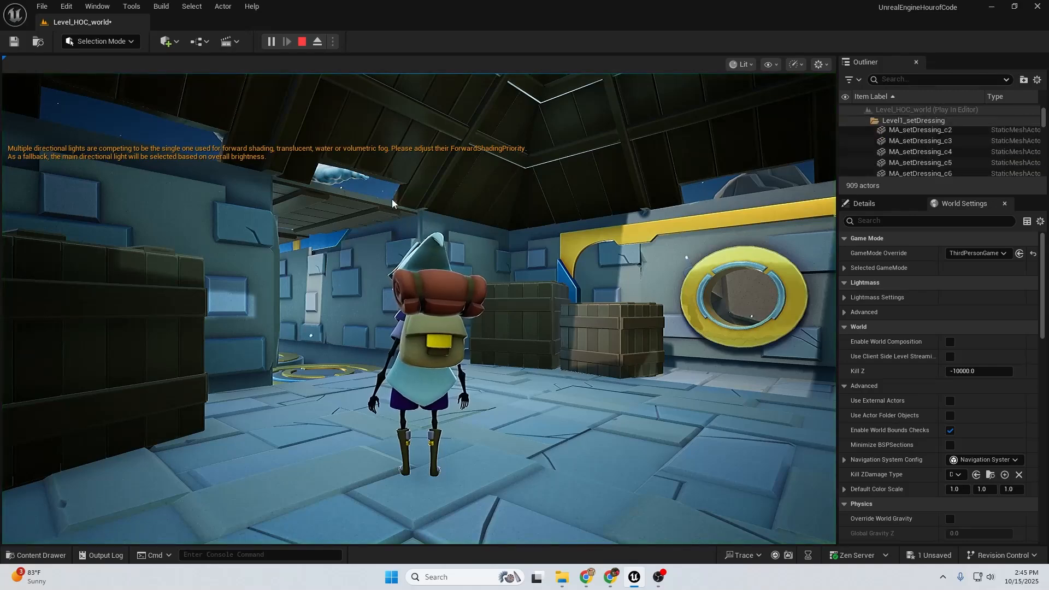
pyautogui.press('Escape')
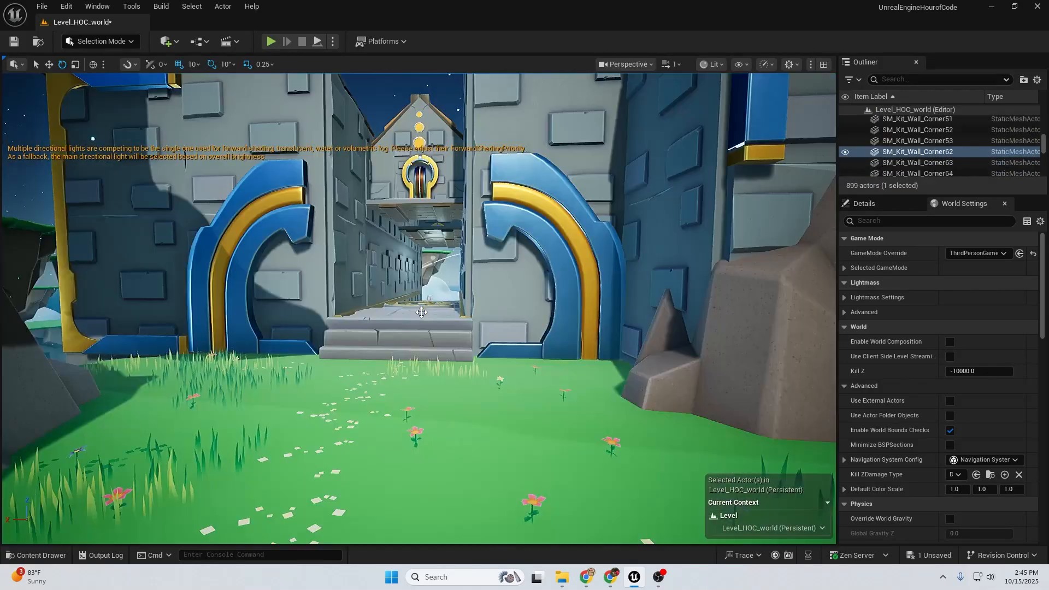
pyautogui.moveTo(474, 386); pyautogui.dragTo(475, 386, button='right')
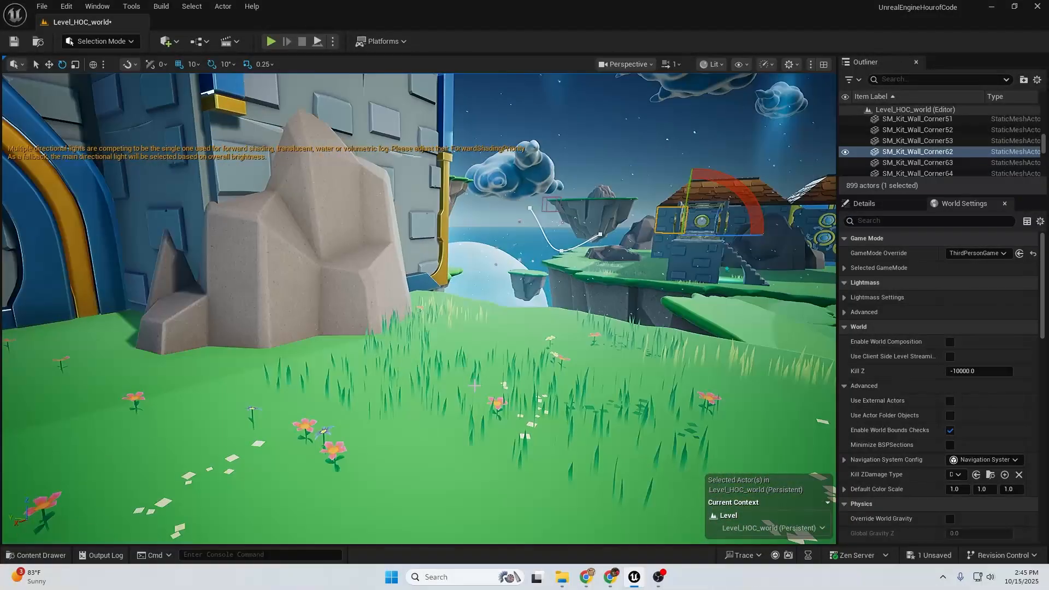
pyautogui.click(332, 43)
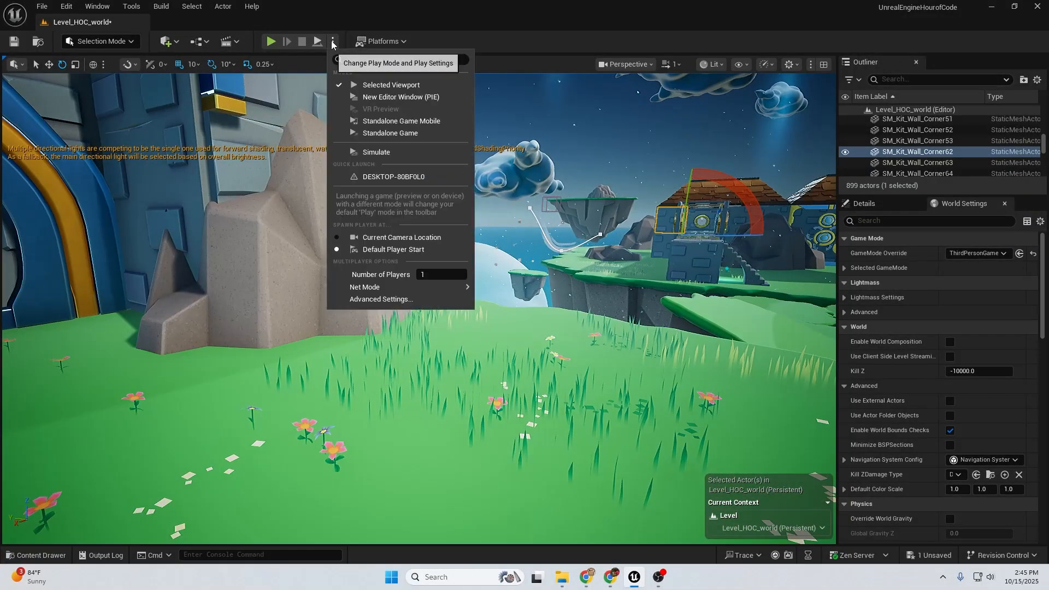
pyautogui.click(387, 239)
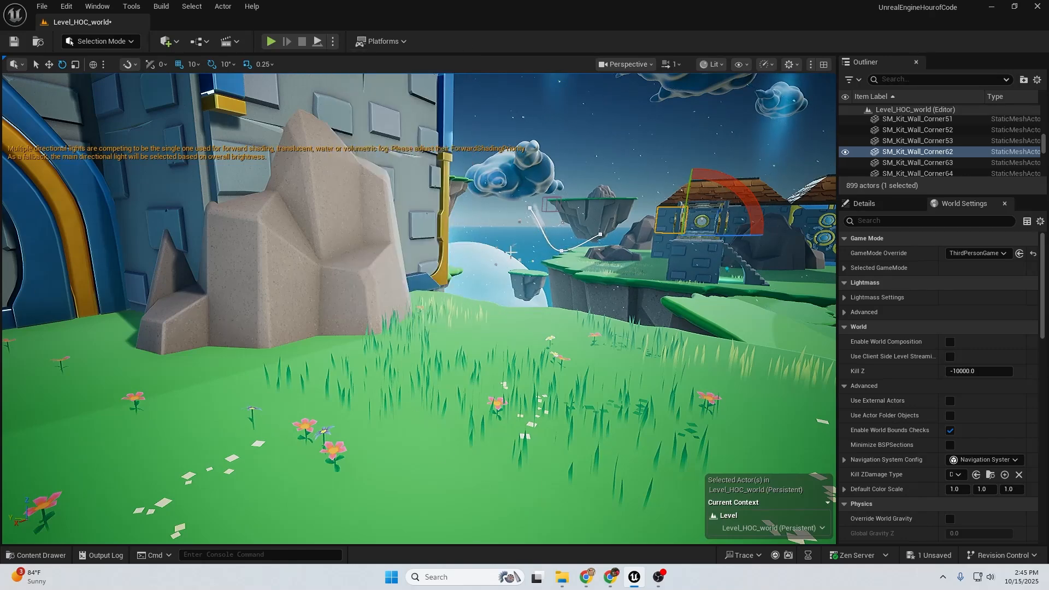
pyautogui.moveTo(511, 252); pyautogui.dragTo(738, 238, button='right')
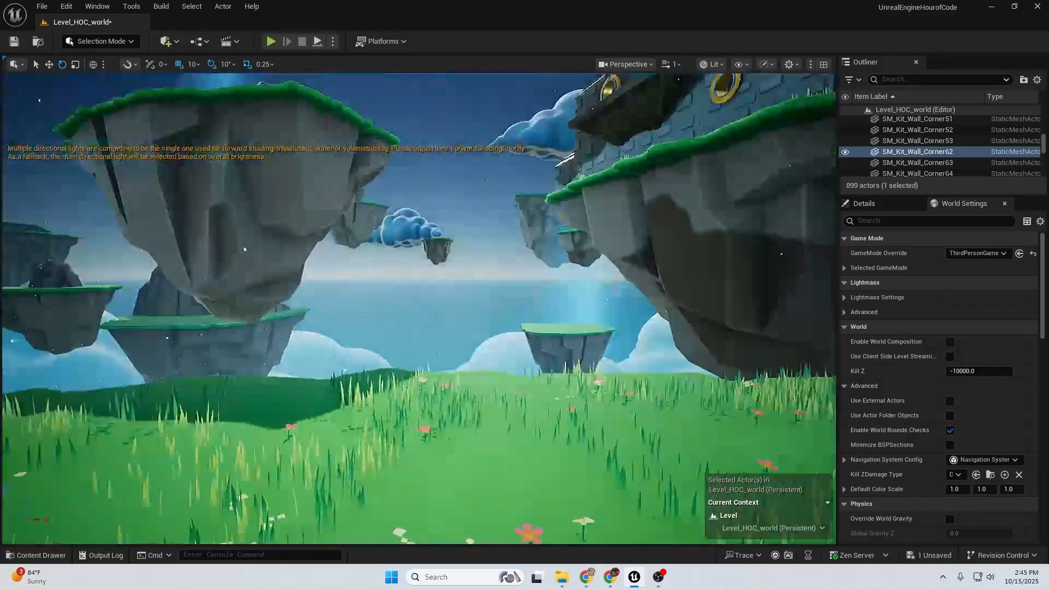
# Start a play session from the camera location in front of the castle gate and step the character onto the checkpoint
pyautogui.moveTo(524, 175); pyautogui.dragTo(793, 174, button='right')
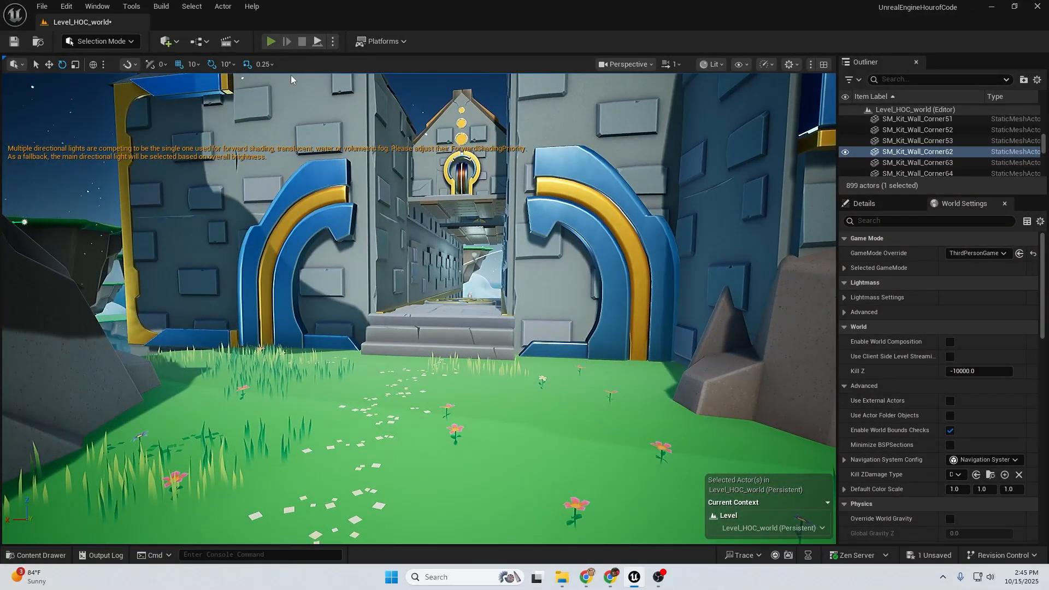
pyautogui.hotkey('alt', 'p')
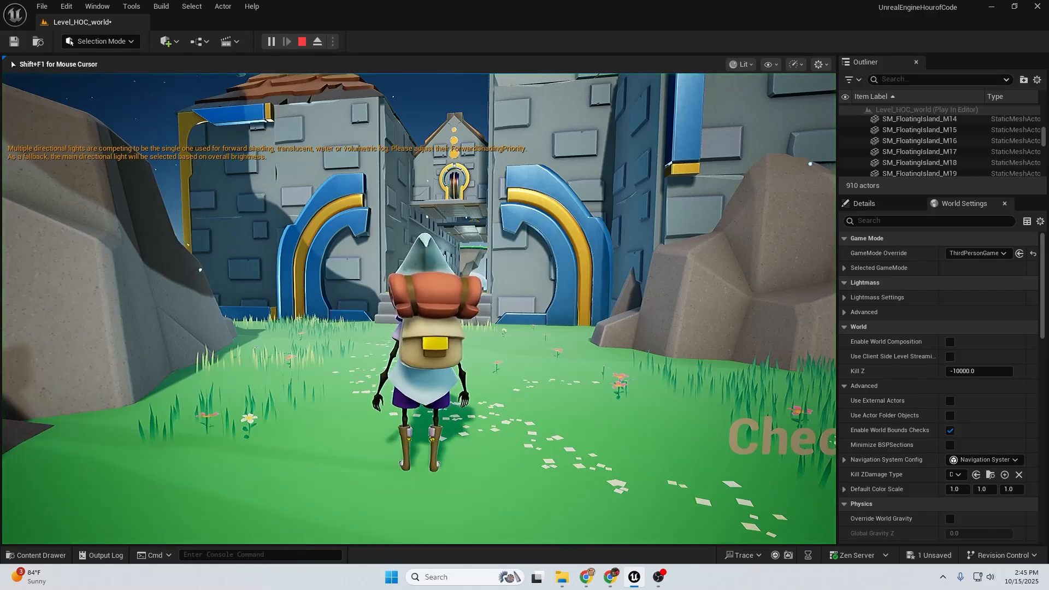
pyautogui.press('w')
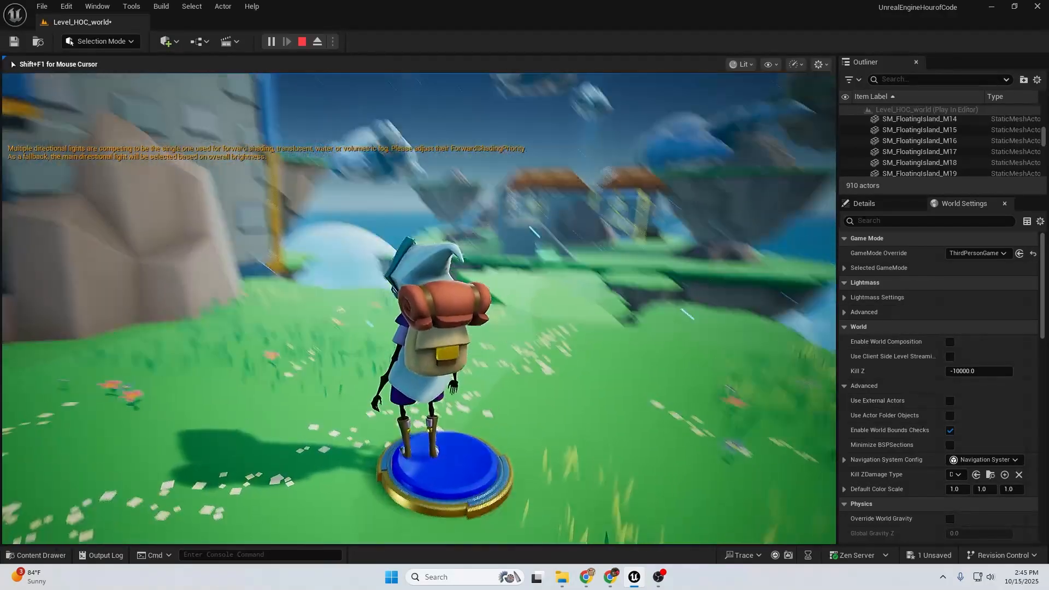
pyautogui.press('w')
pyautogui.press('w')
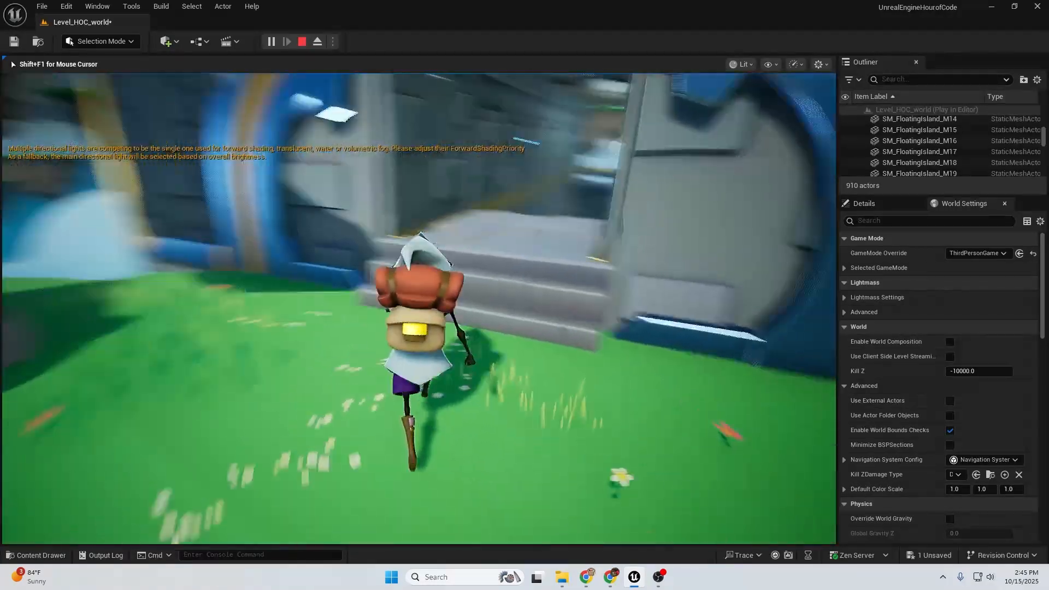
# Run the character through the castle corridor and off its far end to test the checkpoint respawn, and end the play session
pyautogui.press('w')
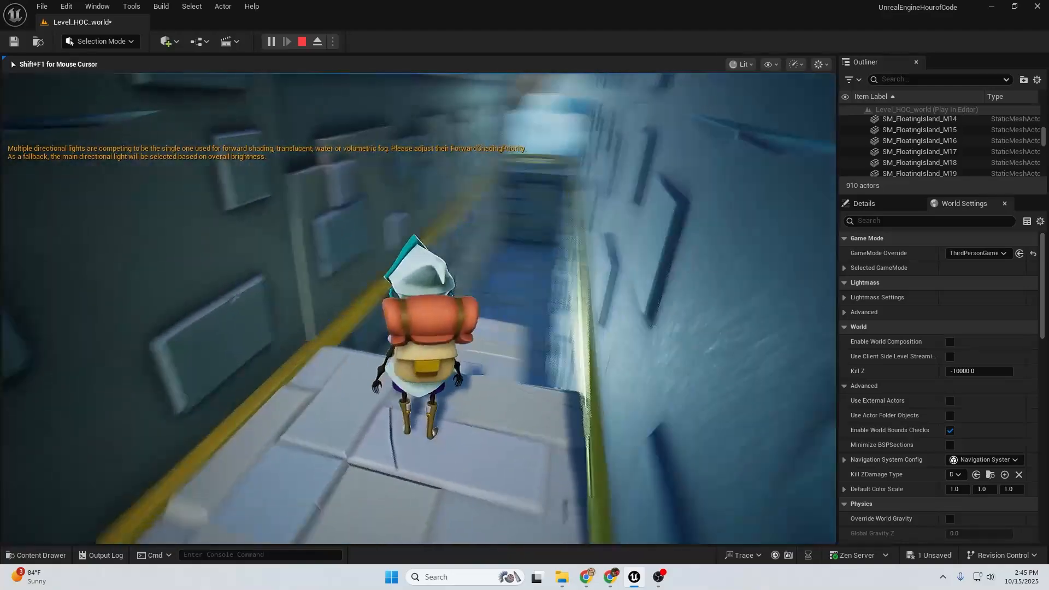
pyautogui.press('w')
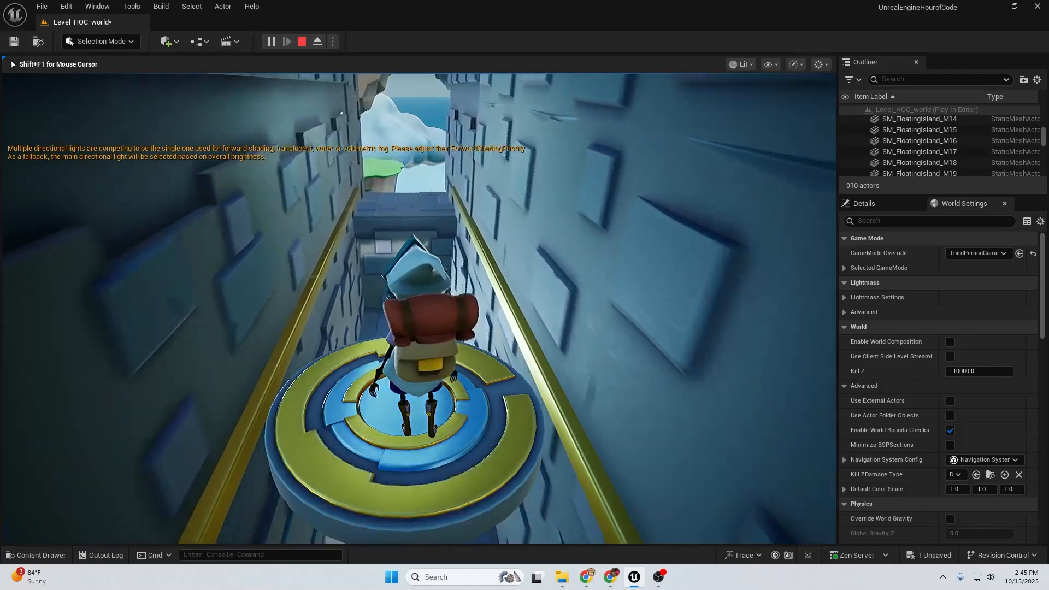
pyautogui.press('w')
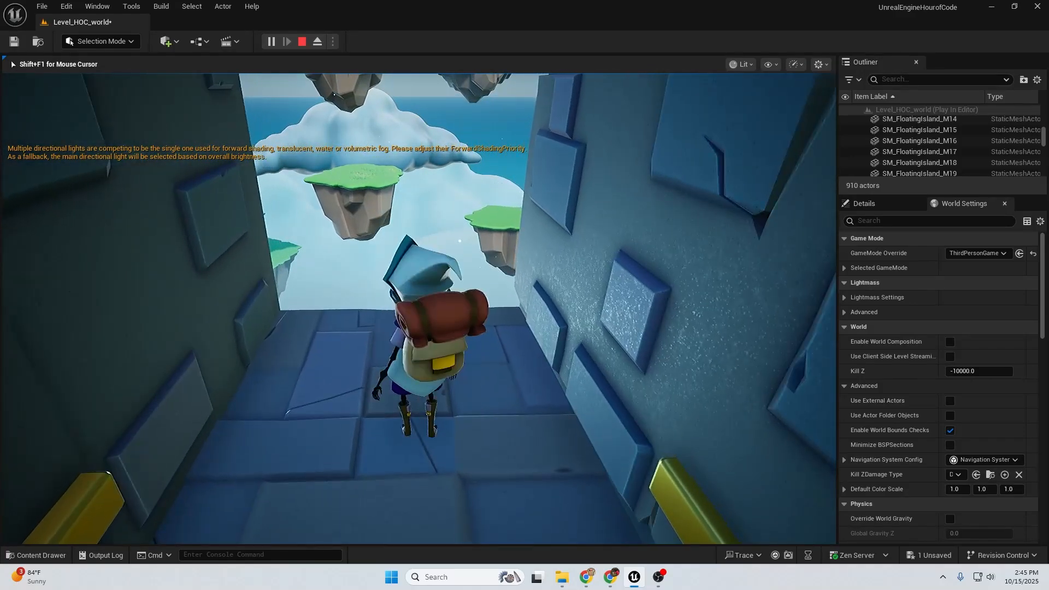
pyautogui.press('w')
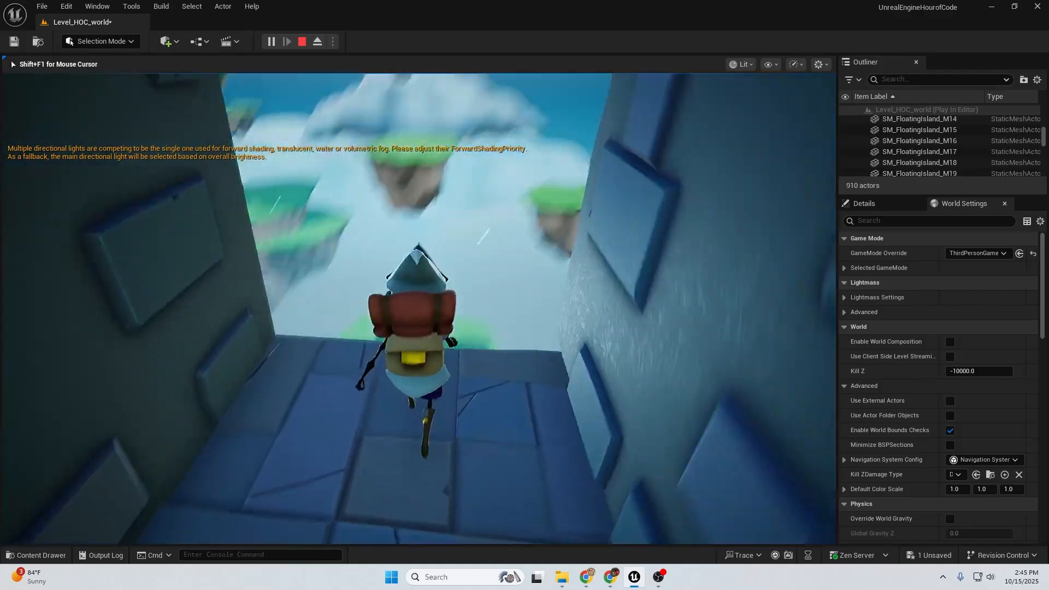
pyautogui.press('w')
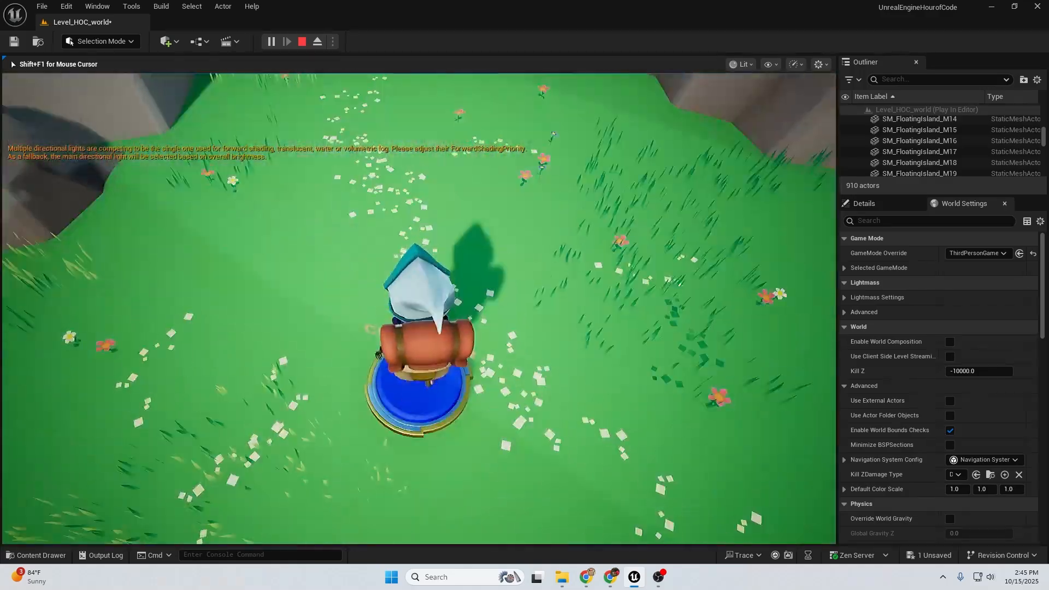
pyautogui.press('Escape')
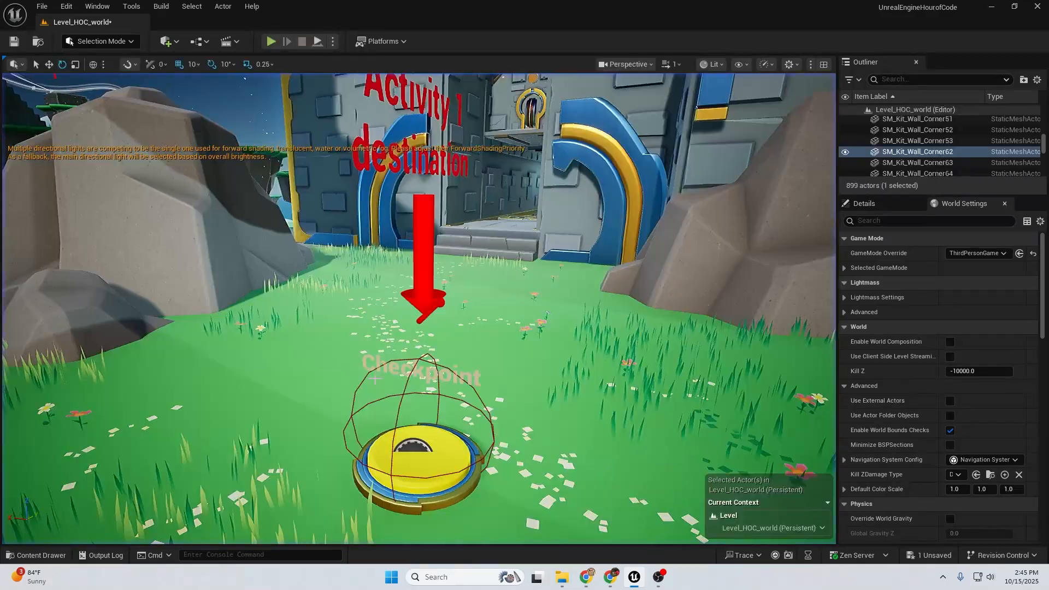
# Select the checkpoint in the level, open the BP_checkpoint blueprint at its Construction Script, and maximize the editor window
pyautogui.moveTo(523, 289); pyautogui.dragTo(481, 298, button='right')
pyautogui.moveTo(481, 377); pyautogui.dragTo(452, 379, button='right')
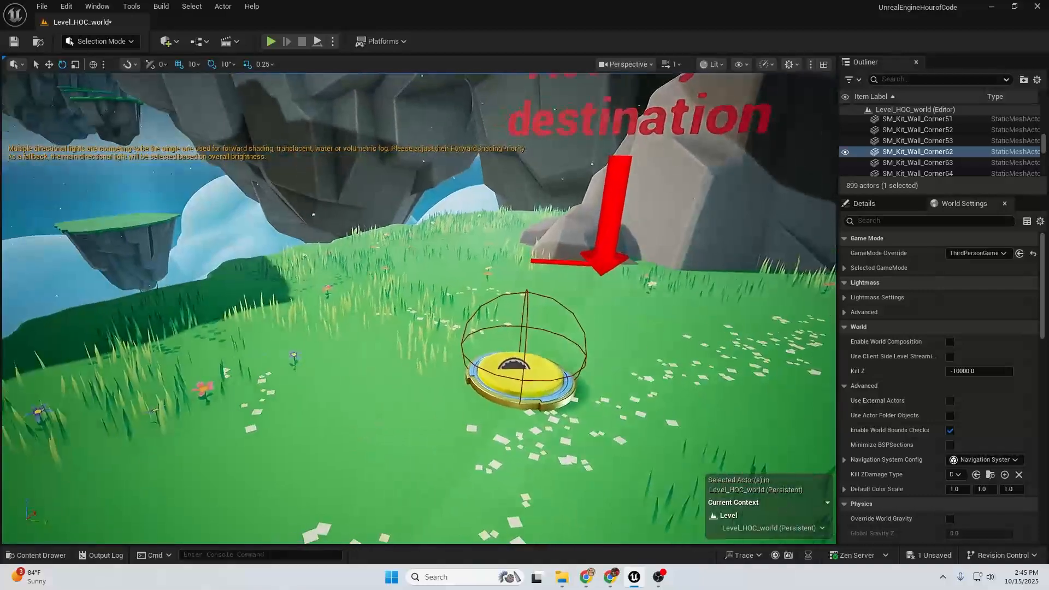
pyautogui.click(514, 366)
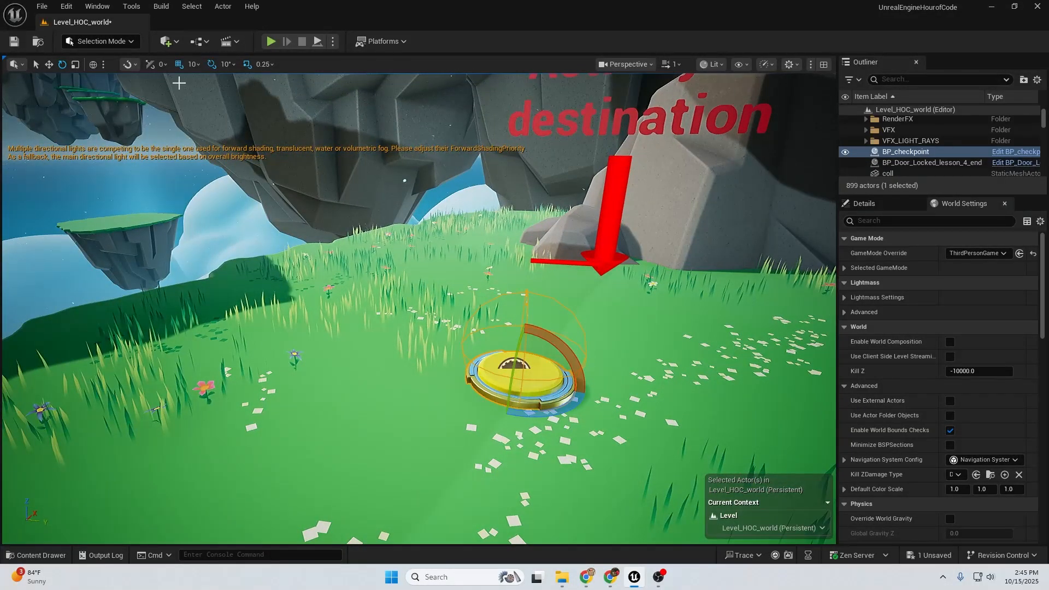
pyautogui.click(40, 554)
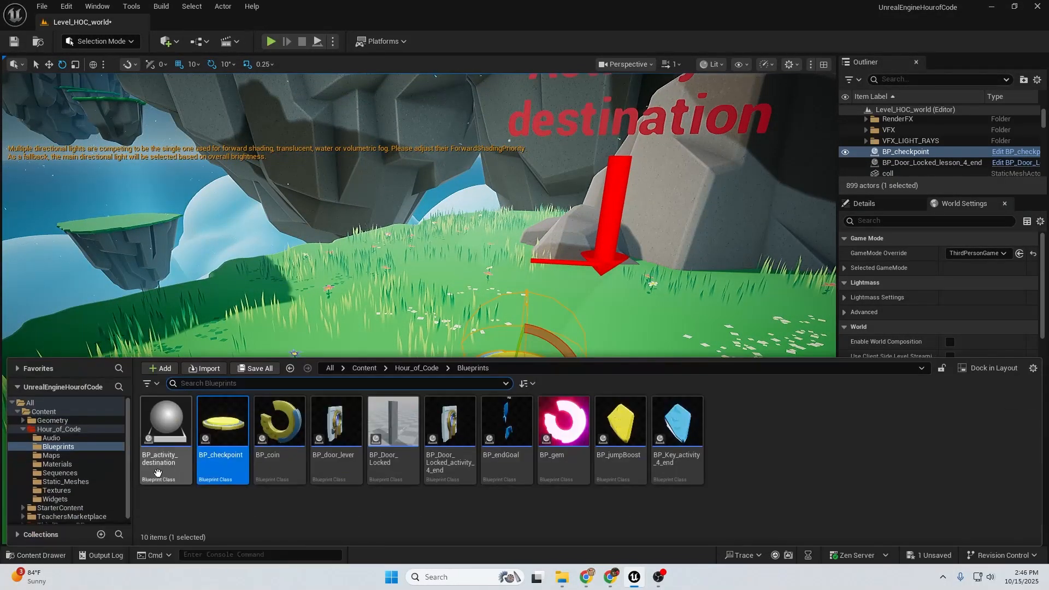
pyautogui.doubleClick(217, 458)
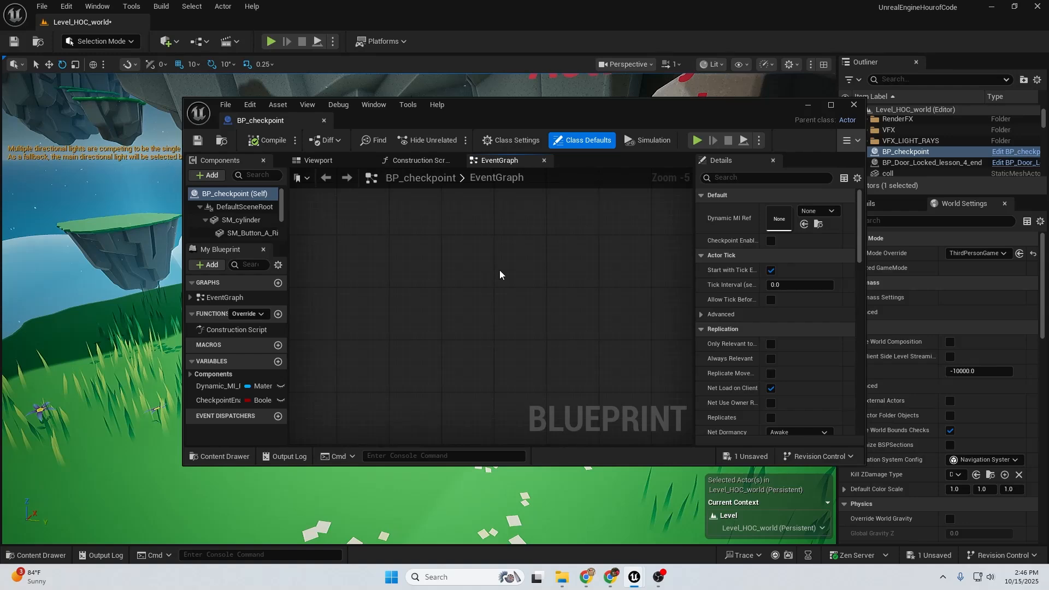
pyautogui.click(353, 161)
pyautogui.click(399, 162)
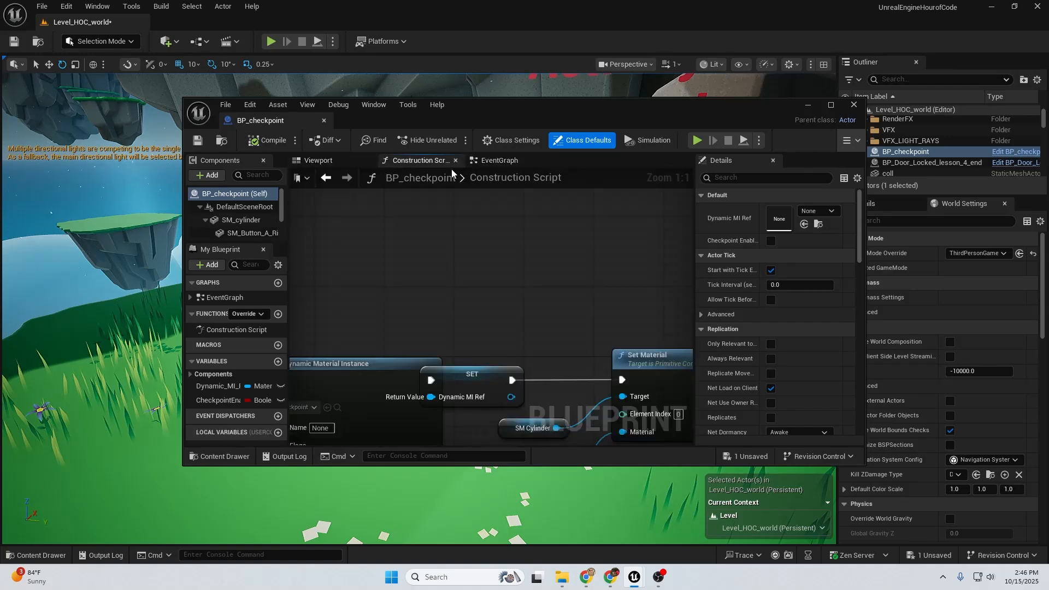
pyautogui.click(832, 106)
# Examine the Construction Script's material nodes and move the SET Dynamic MI Ref node clear of the Create Dynamic Material Instance node
pyautogui.moveTo(234, 402); pyautogui.dragTo(437, 362, button='right')
pyautogui.scroll(-3, 437, 362)
pyautogui.moveTo(368, 384); pyautogui.dragTo(384, 367, button='right')
pyautogui.scroll(3, 406, 305)
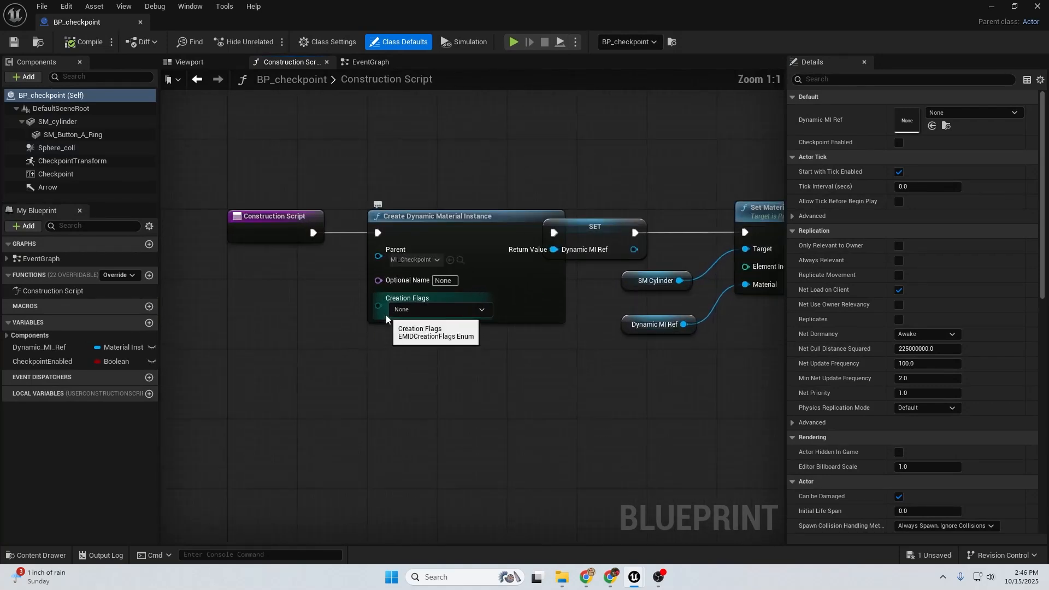
pyautogui.moveTo(308, 278); pyautogui.dragTo(313, 242, button='right')
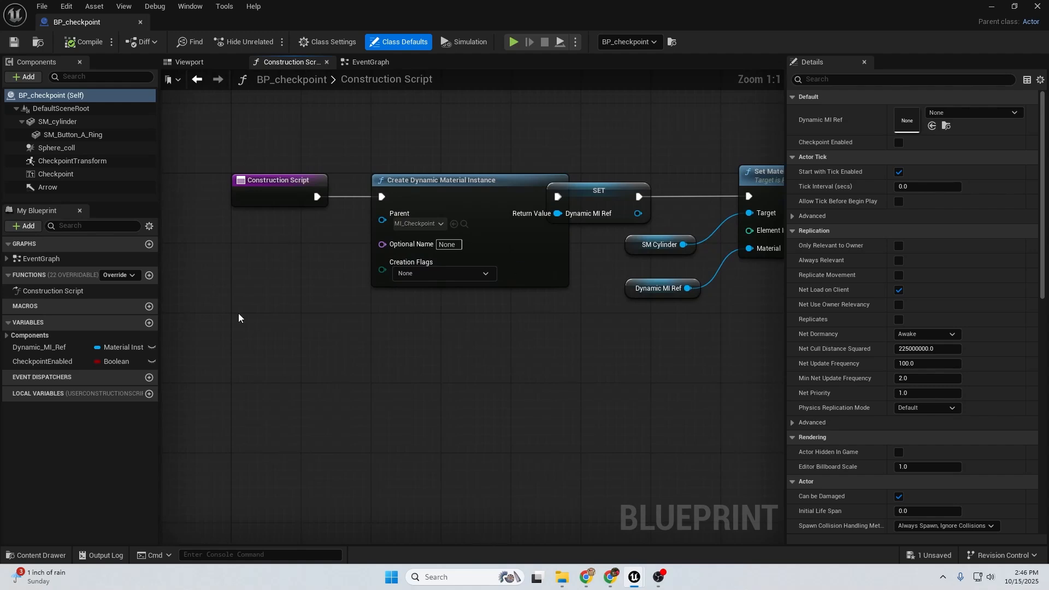
pyautogui.click(264, 181)
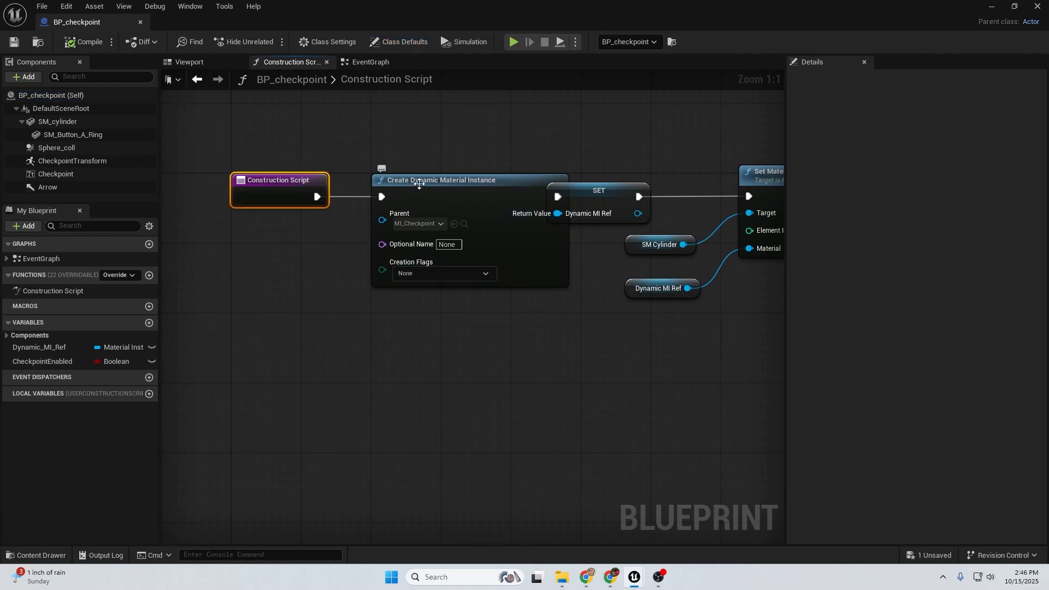
pyautogui.click(411, 181)
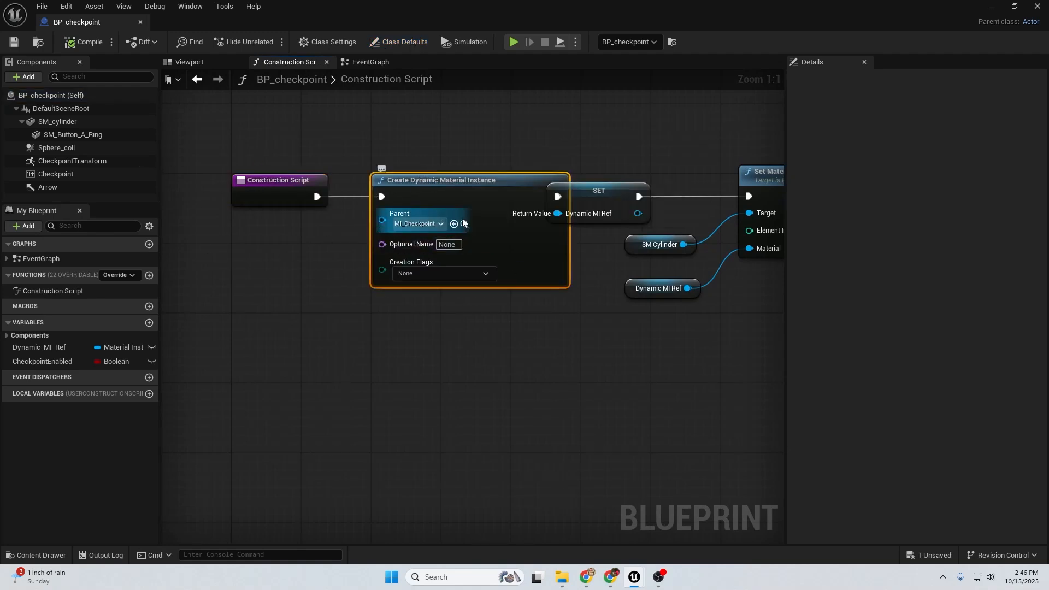
pyautogui.moveTo(623, 349); pyautogui.dragTo(445, 357, button='right')
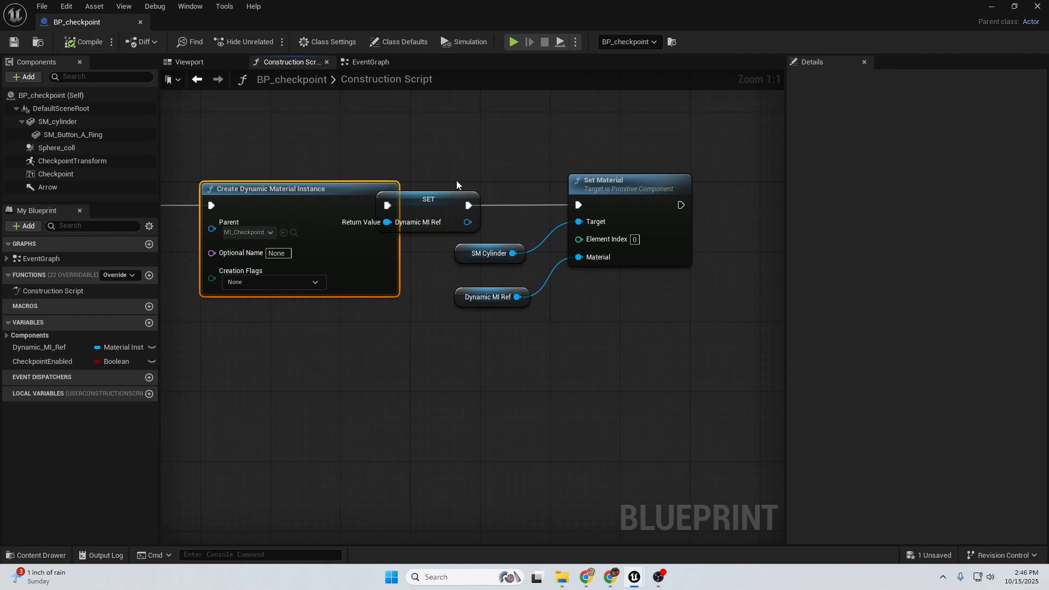
pyautogui.moveTo(430, 199); pyautogui.dragTo(472, 191)
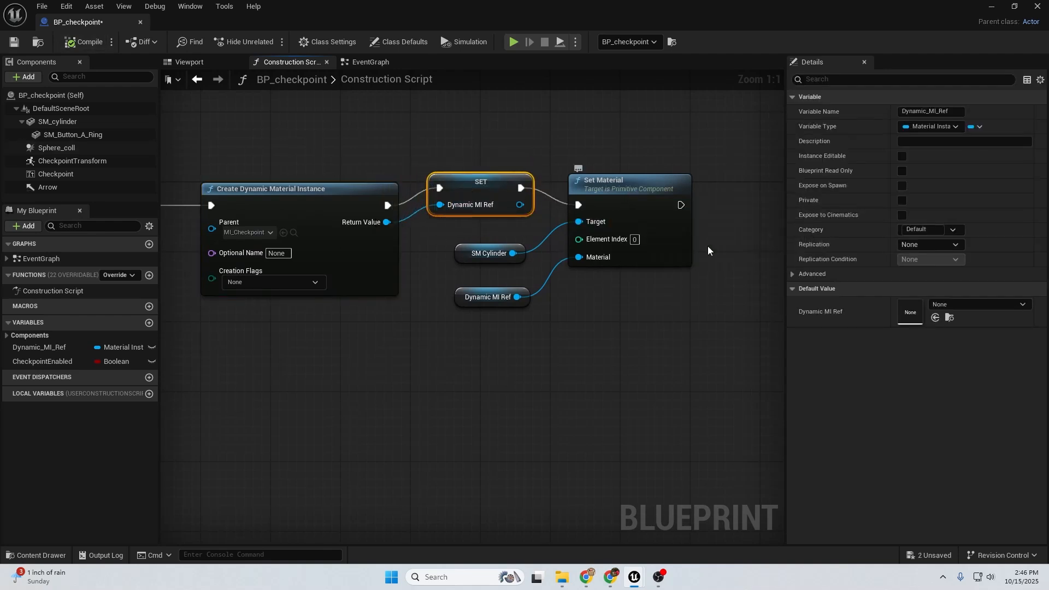
# Examine the EventGraph's commented sections from the overlap event through enabling, color change, spawn location and sound, and close the blueprint
pyautogui.click(366, 62)
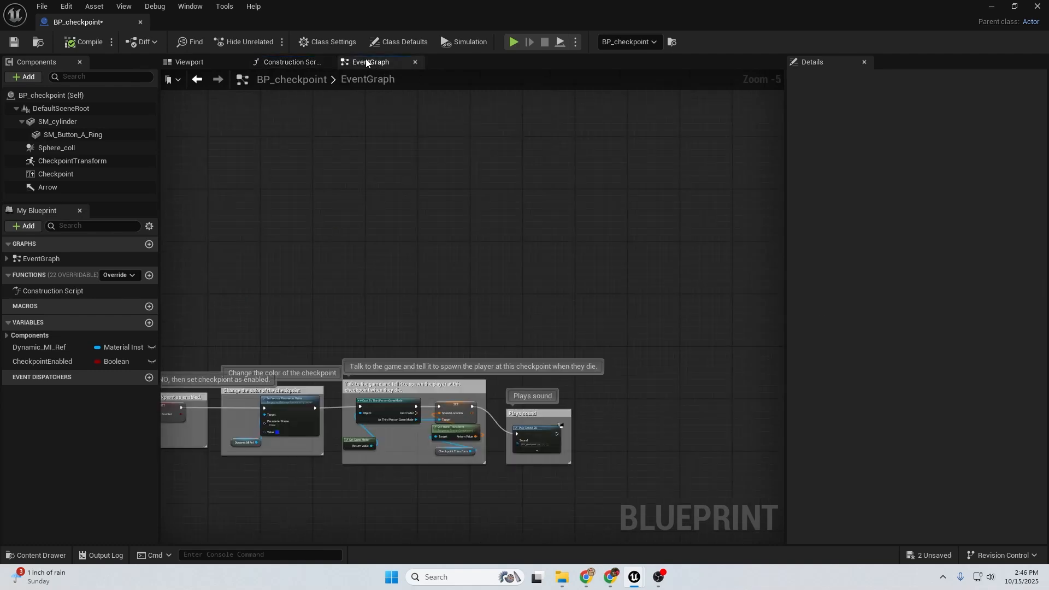
pyautogui.moveTo(283, 378); pyautogui.dragTo(663, 206, button='right')
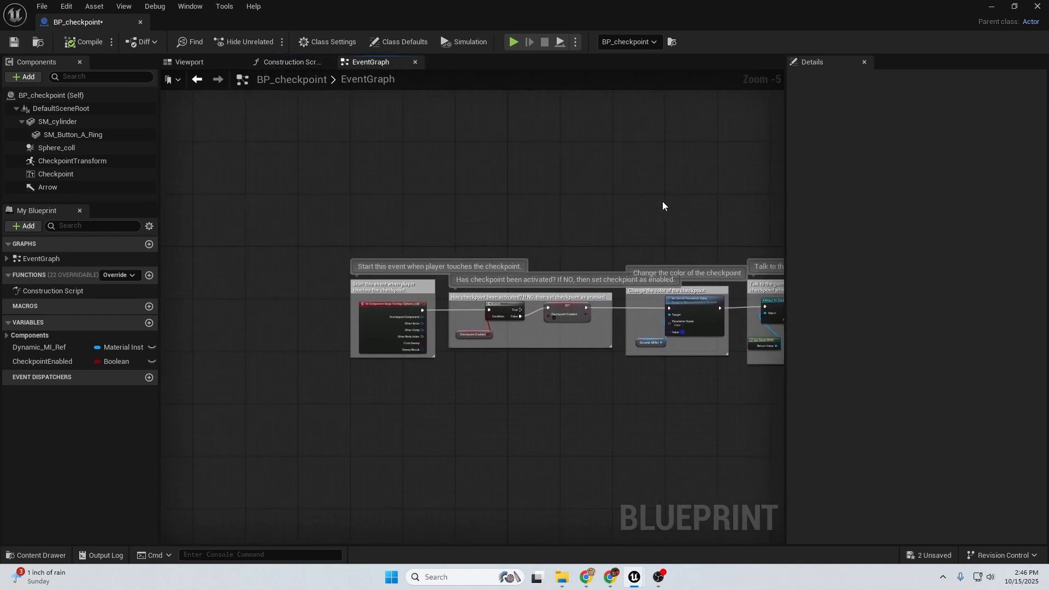
pyautogui.scroll(5, 414, 344)
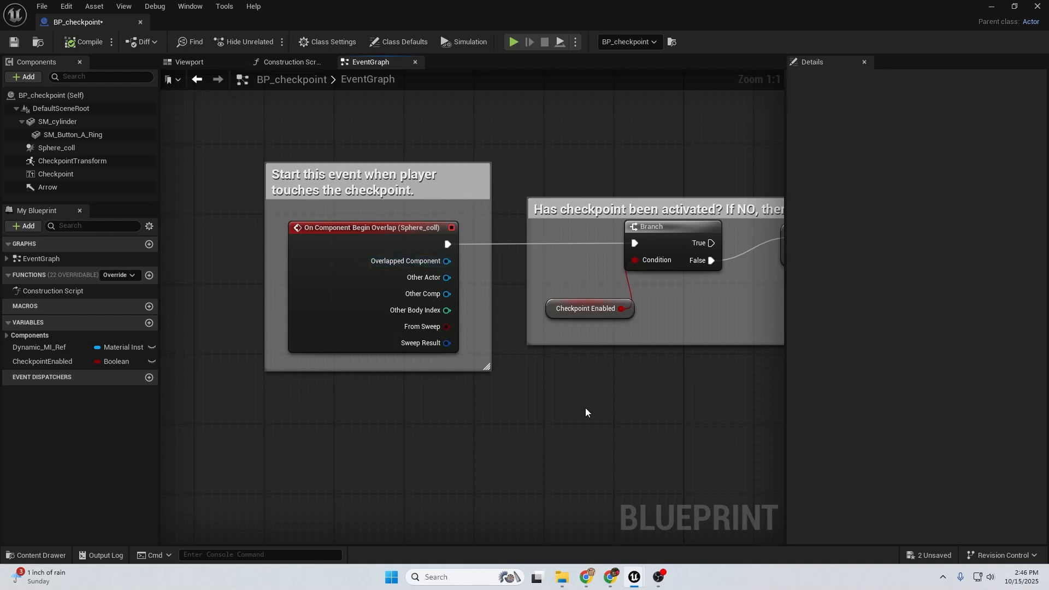
pyautogui.moveTo(586, 412); pyautogui.dragTo(283, 424, button='right')
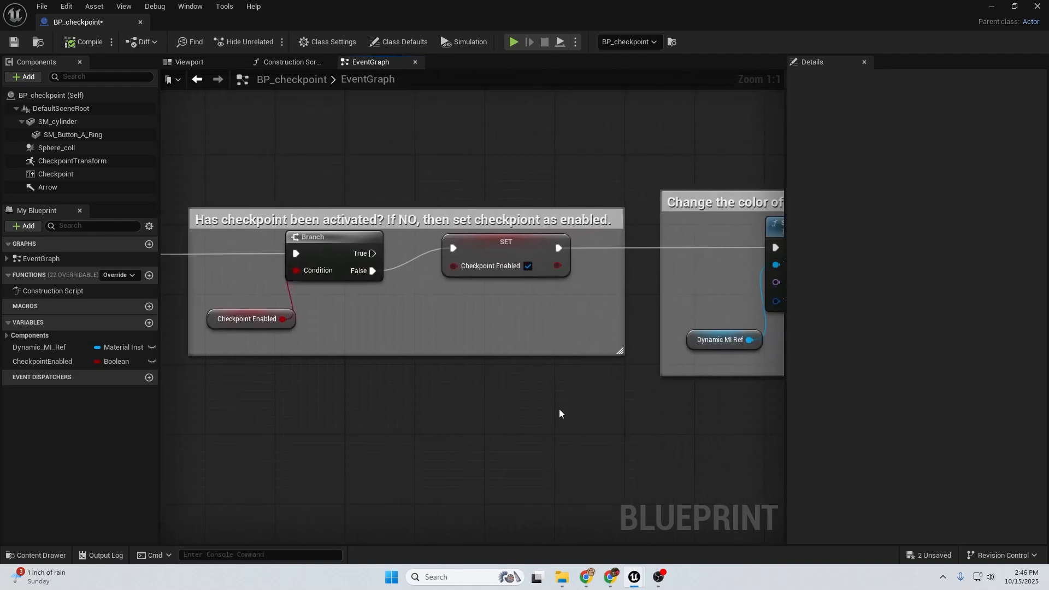
pyautogui.scroll(-5, 559, 408)
pyautogui.moveTo(704, 457); pyautogui.dragTo(407, 396, button='right')
pyautogui.scroll(3, 483, 362)
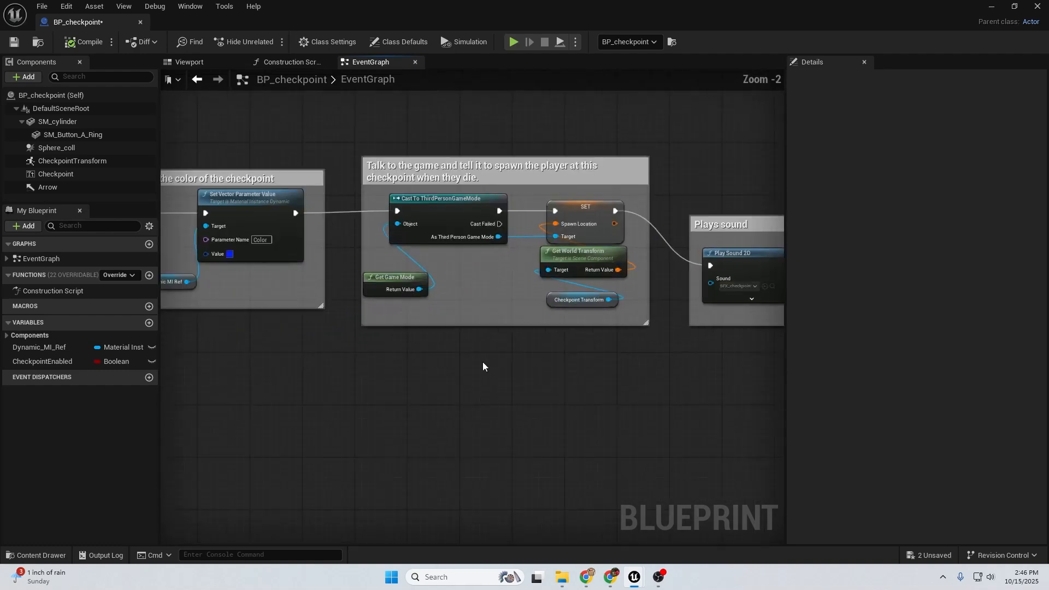
pyautogui.moveTo(488, 367); pyautogui.dragTo(251, 383, button='right')
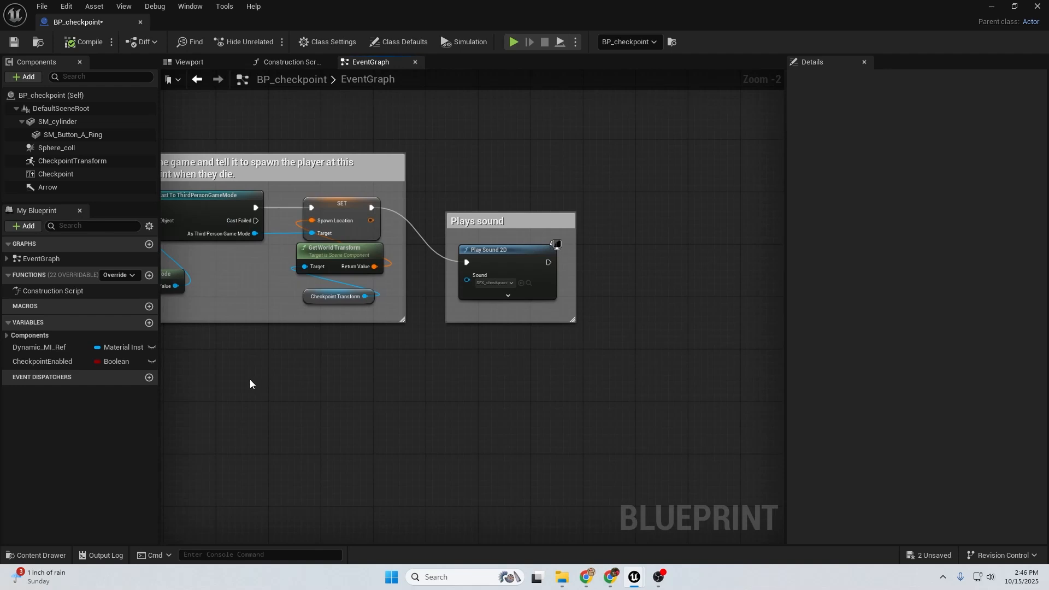
pyautogui.moveTo(324, 327); pyautogui.dragTo(592, 385, button='right')
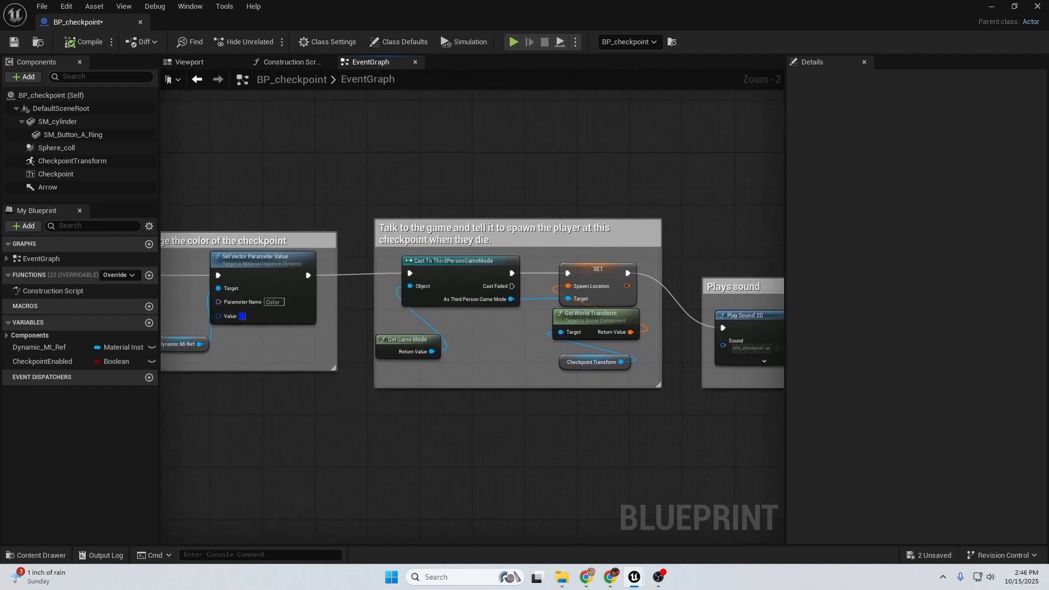
pyautogui.moveTo(444, 385); pyautogui.dragTo(786, 384, button='right')
pyautogui.moveTo(210, 381); pyautogui.dragTo(484, 355, button='right')
pyautogui.moveTo(595, 341); pyautogui.dragTo(214, 344, button='right')
pyautogui.moveTo(497, 344); pyautogui.dragTo(351, 372, button='right')
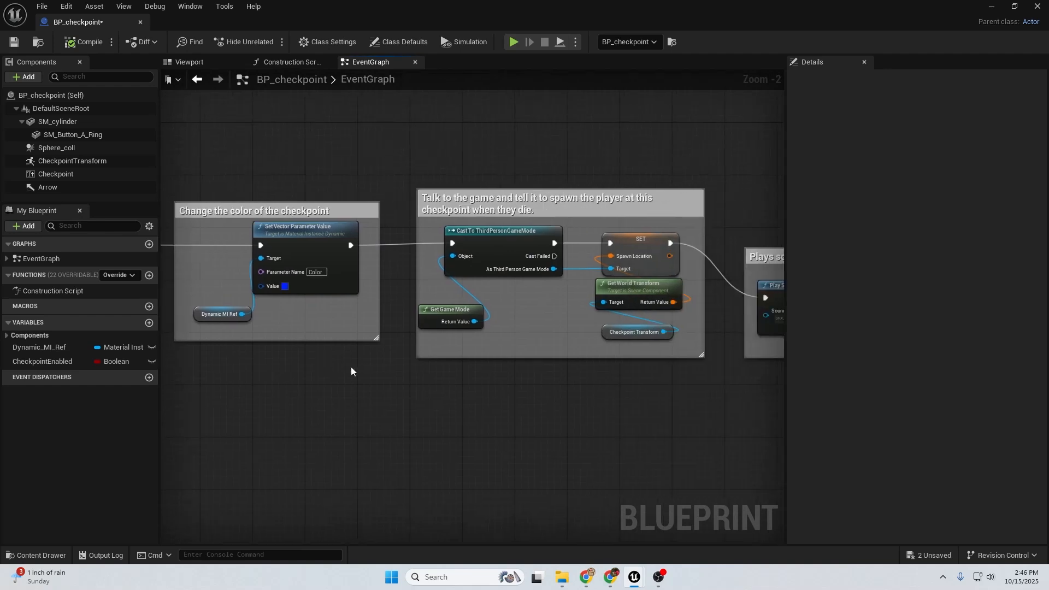
pyautogui.moveTo(558, 386); pyautogui.dragTo(323, 373, button='right')
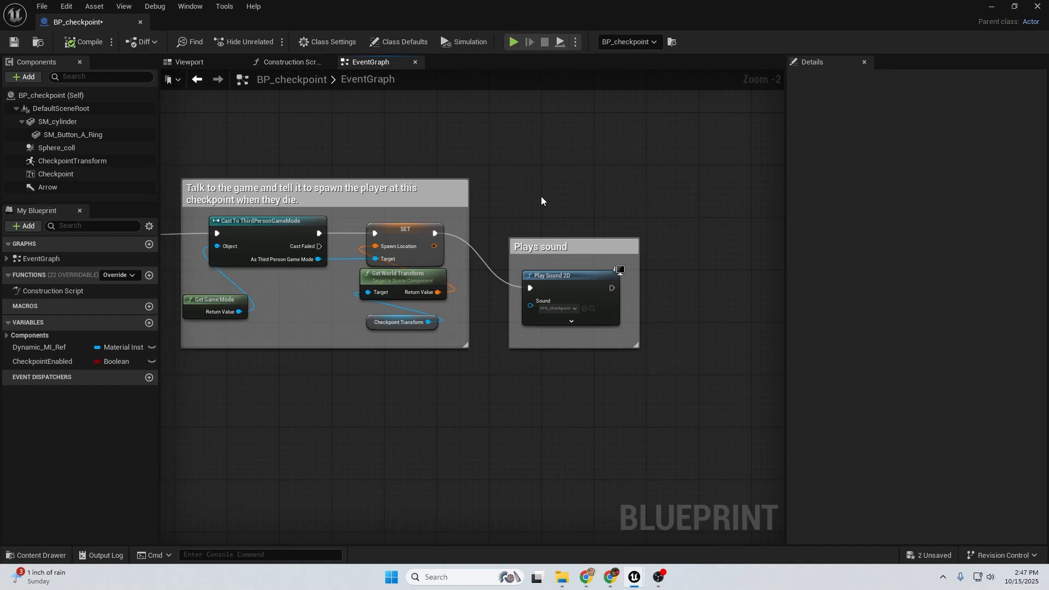
pyautogui.click(140, 22)
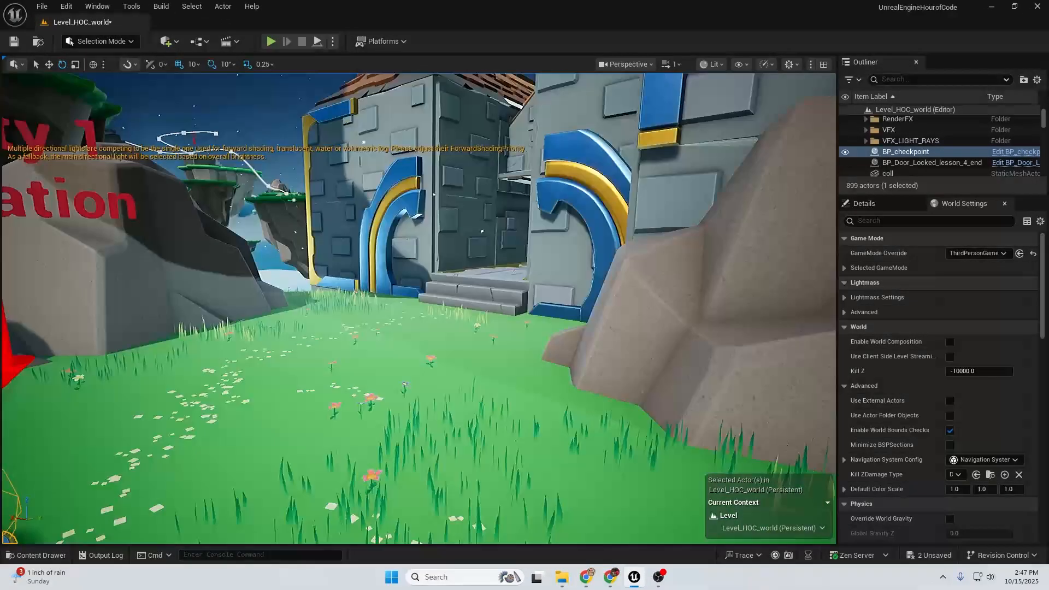
# Survey the floating islands between the castle corridor's exit and the Activity 1 destination, and select the floor piece at the exit
pyautogui.moveTo(419, 309); pyautogui.dragTo(407, 333, button='right')
pyautogui.press('w')
pyautogui.press('w')
pyautogui.press('w')
pyautogui.press('w')
pyautogui.press('s')
pyautogui.press('w')
pyautogui.press('w')
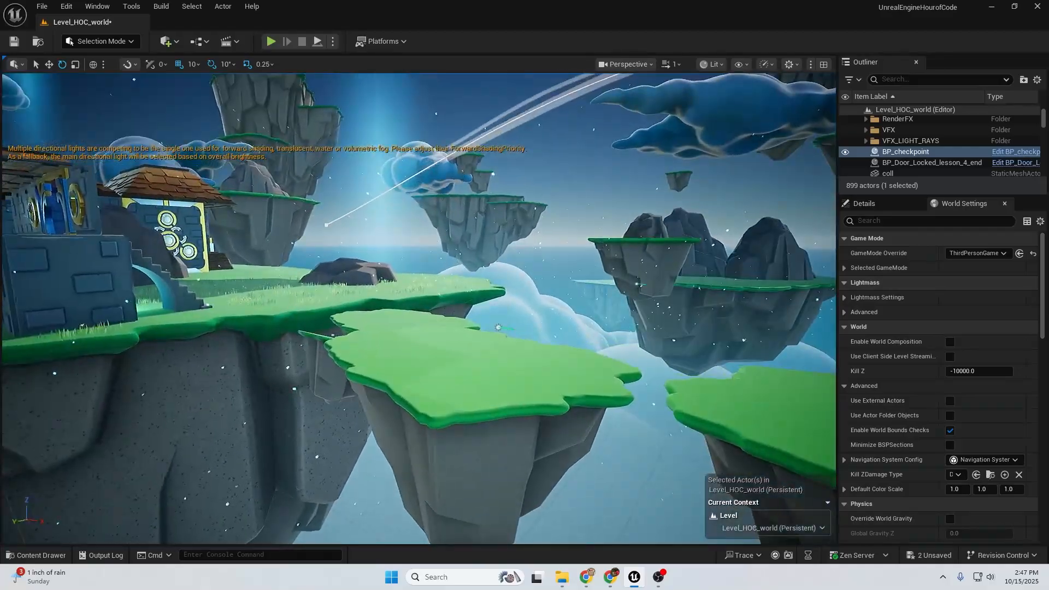
pyautogui.moveTo(420, 309); pyautogui.dragTo(232, 295, button='right')
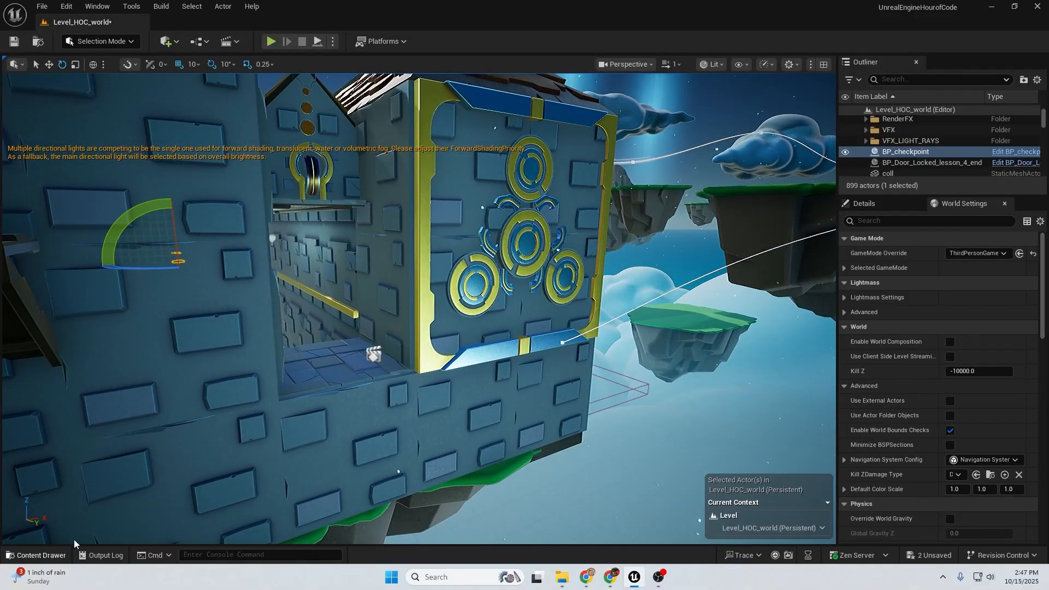
pyautogui.moveTo(352, 455); pyautogui.dragTo(407, 451, button='right')
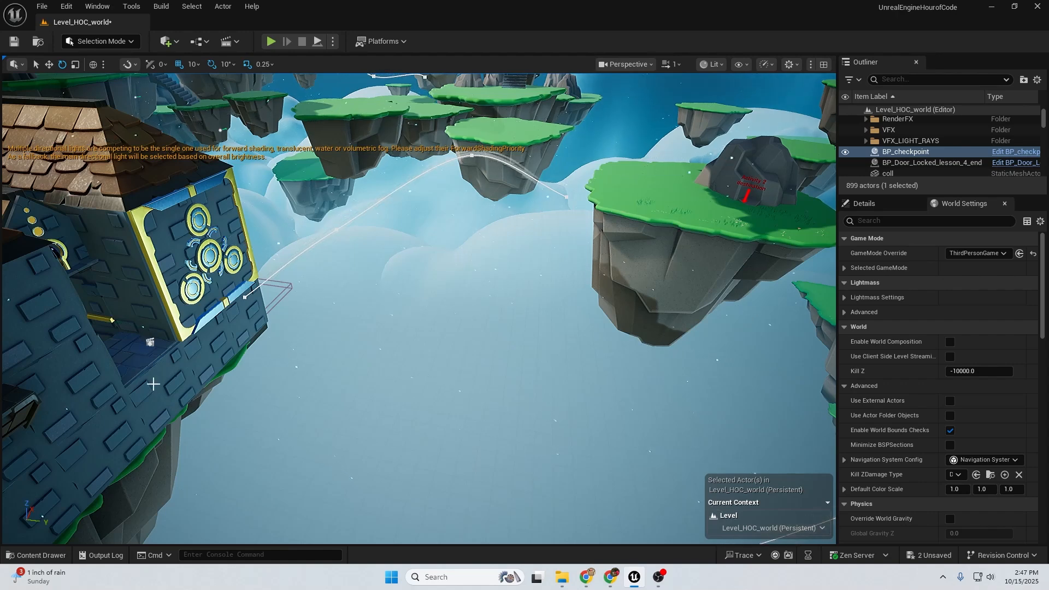
pyautogui.click(74, 355)
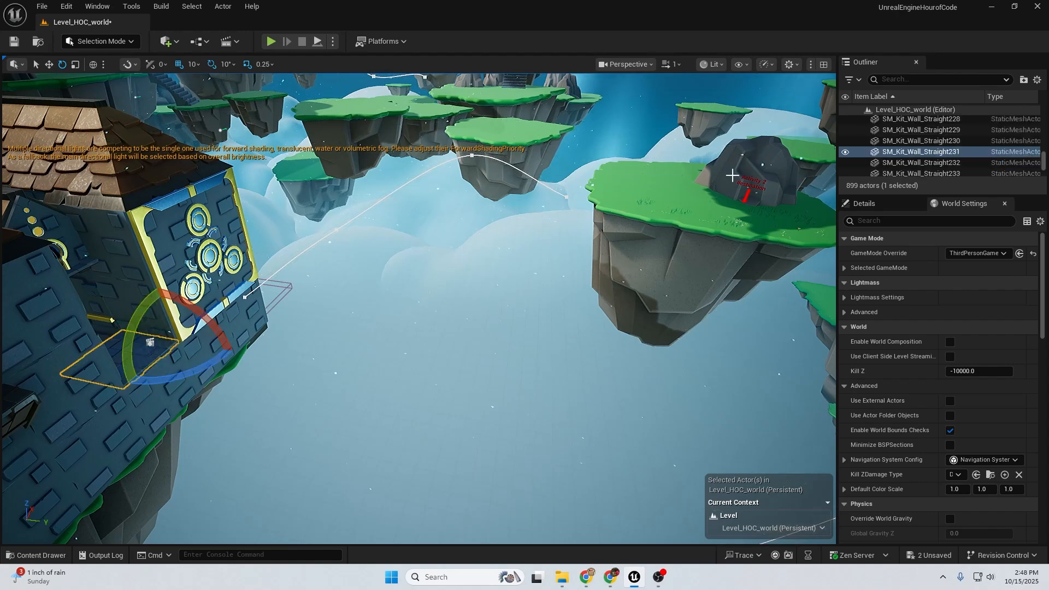
pyautogui.click(684, 201)
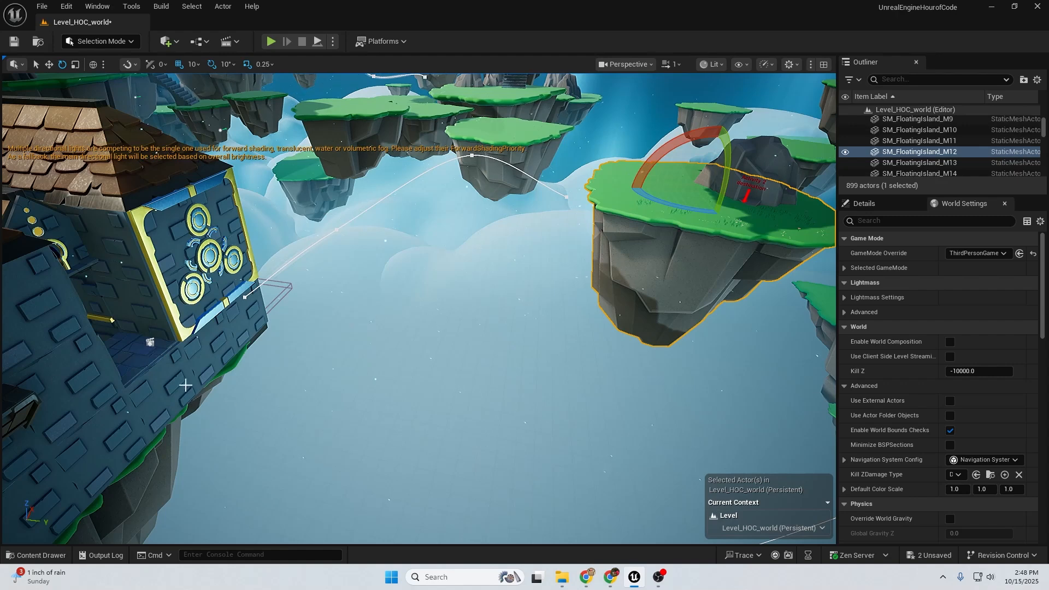
pyautogui.click(185, 385)
pyautogui.click(113, 363)
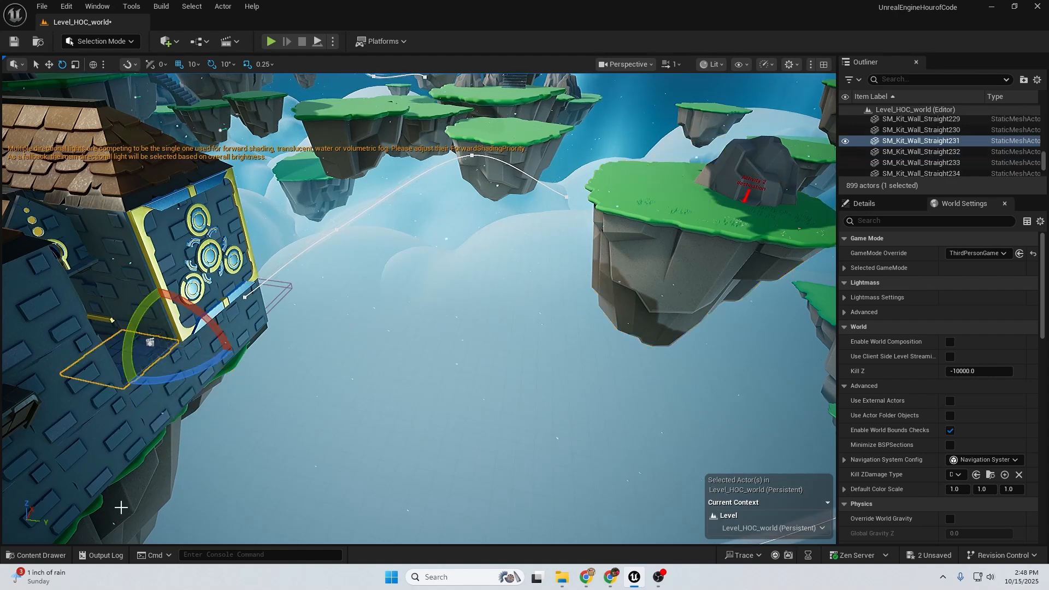
# Place the SM_FloatingIsland_S mesh from the Hour_of_Code Static_Meshes folder into the level in front of the castle
pyautogui.click(28, 554)
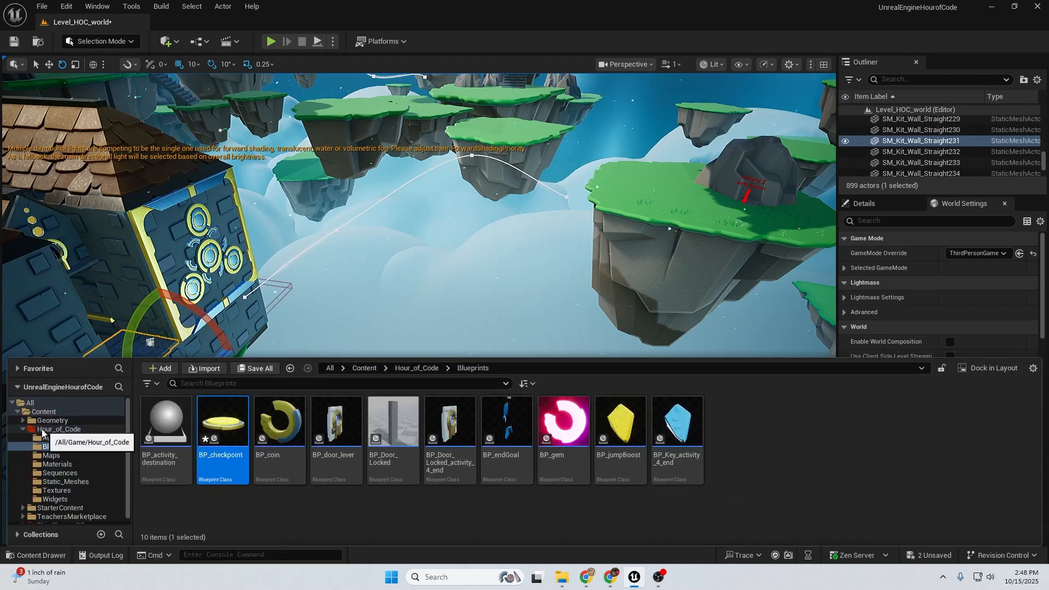
pyautogui.click(60, 430)
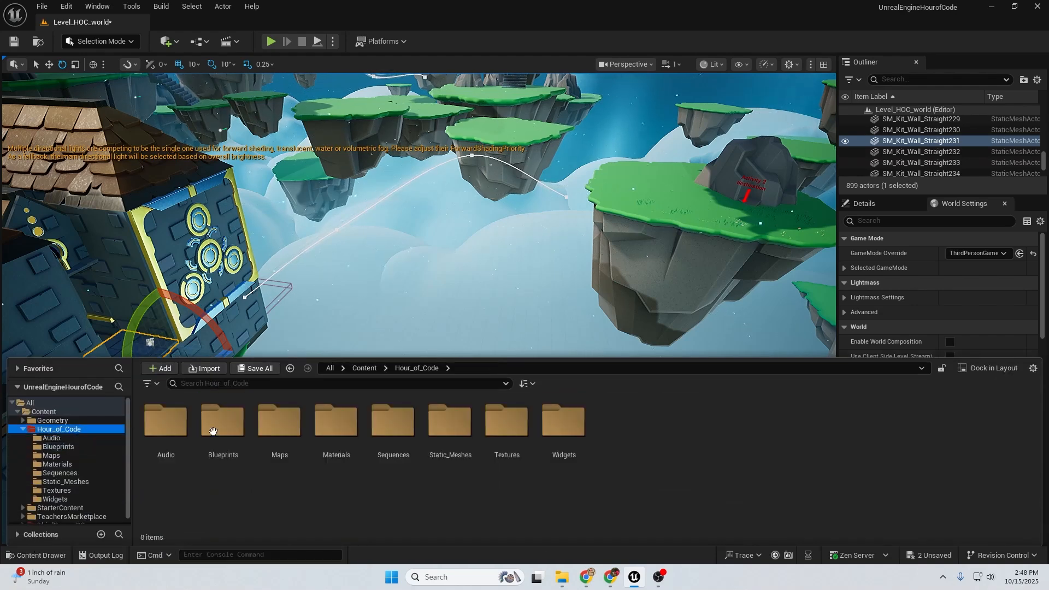
pyautogui.doubleClick(438, 430)
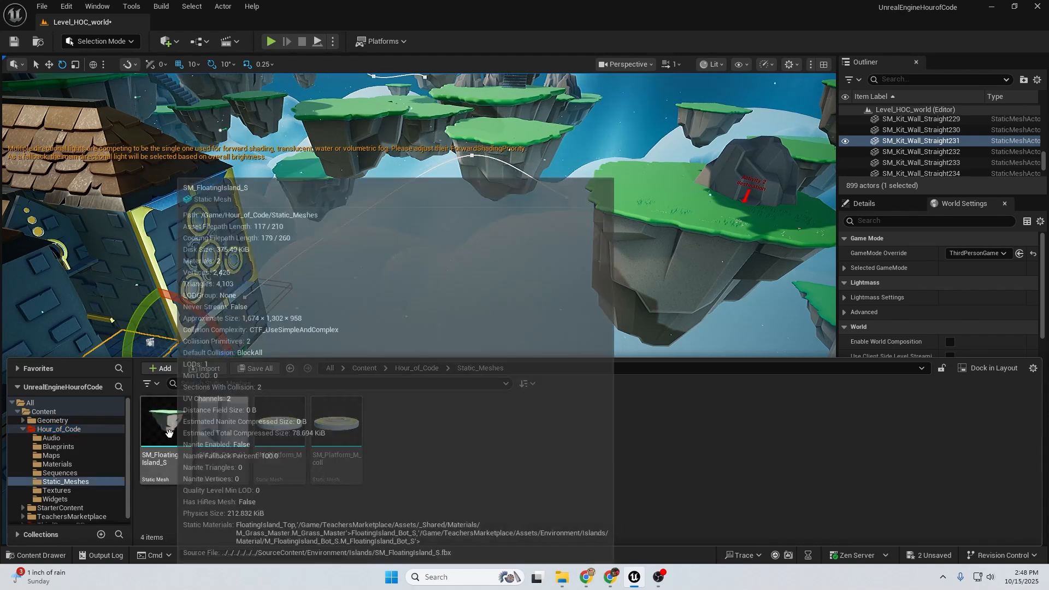
pyautogui.moveTo(165, 429); pyautogui.dragTo(424, 378)
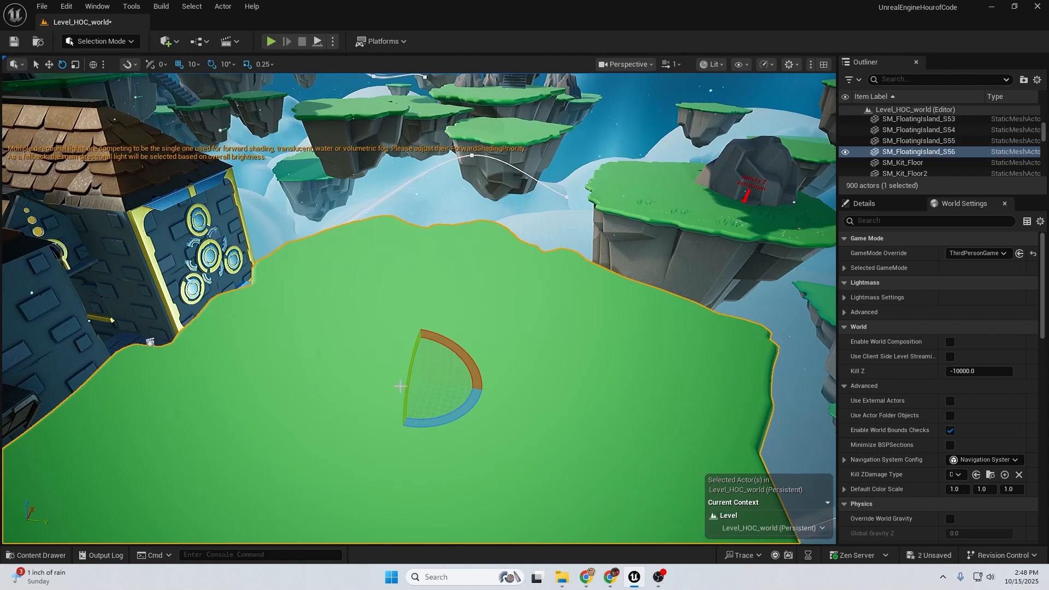
# Move the new floating island down and over to the castle corridor's exit, and check its position from several angles
pyautogui.press('w')
pyautogui.moveTo(424, 358); pyautogui.dragTo(346, 341)
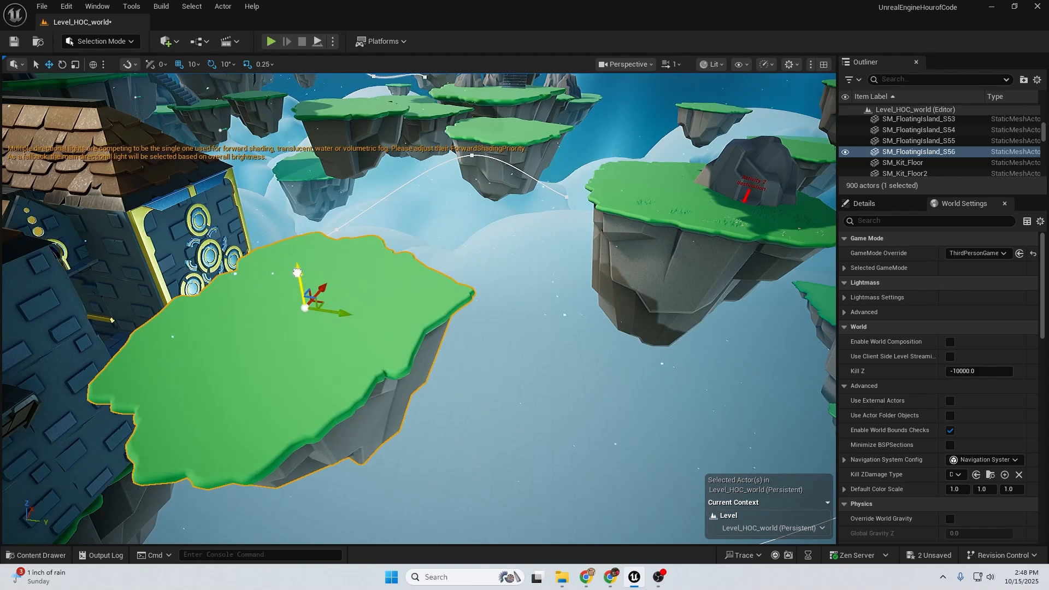
pyautogui.moveTo(297, 272); pyautogui.dragTo(309, 401)
pyautogui.moveTo(358, 435); pyautogui.dragTo(218, 347)
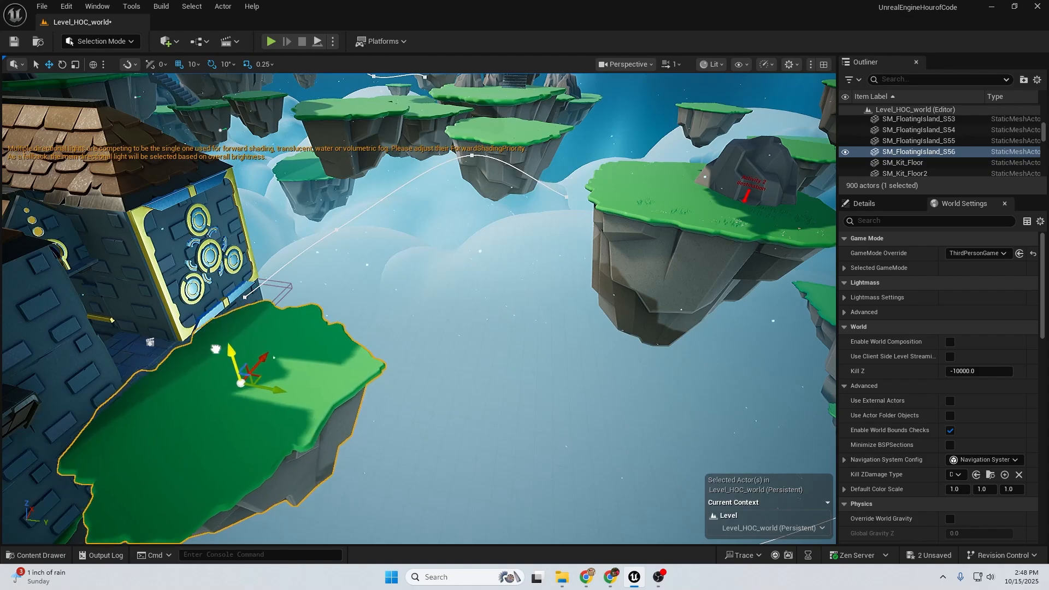
pyautogui.moveTo(266, 391); pyautogui.dragTo(280, 389, button='right')
pyautogui.moveTo(249, 393); pyautogui.dragTo(288, 399)
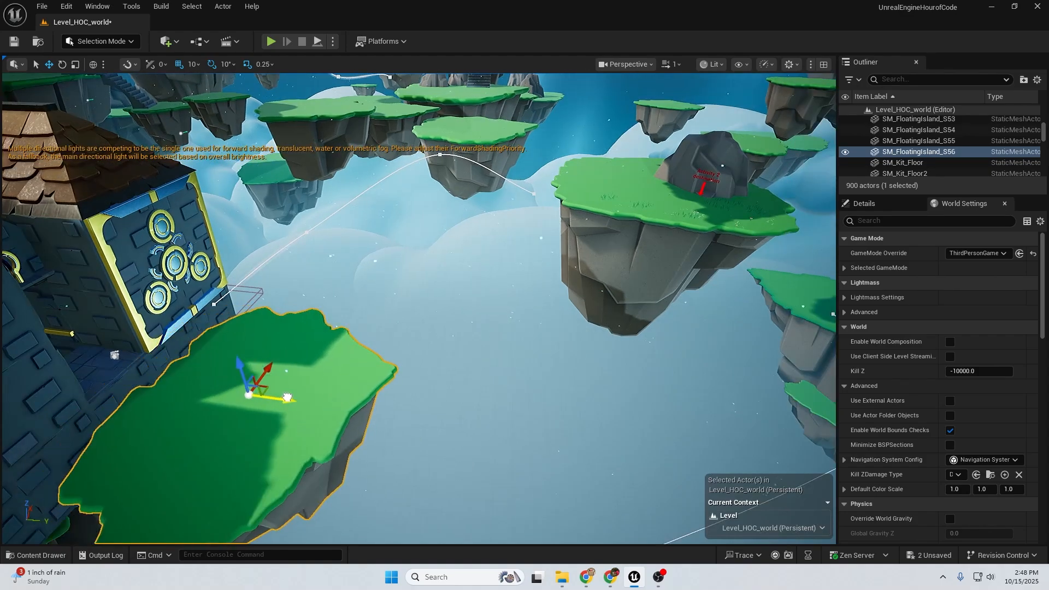
pyautogui.moveTo(288, 399); pyautogui.dragTo(335, 358, button='right')
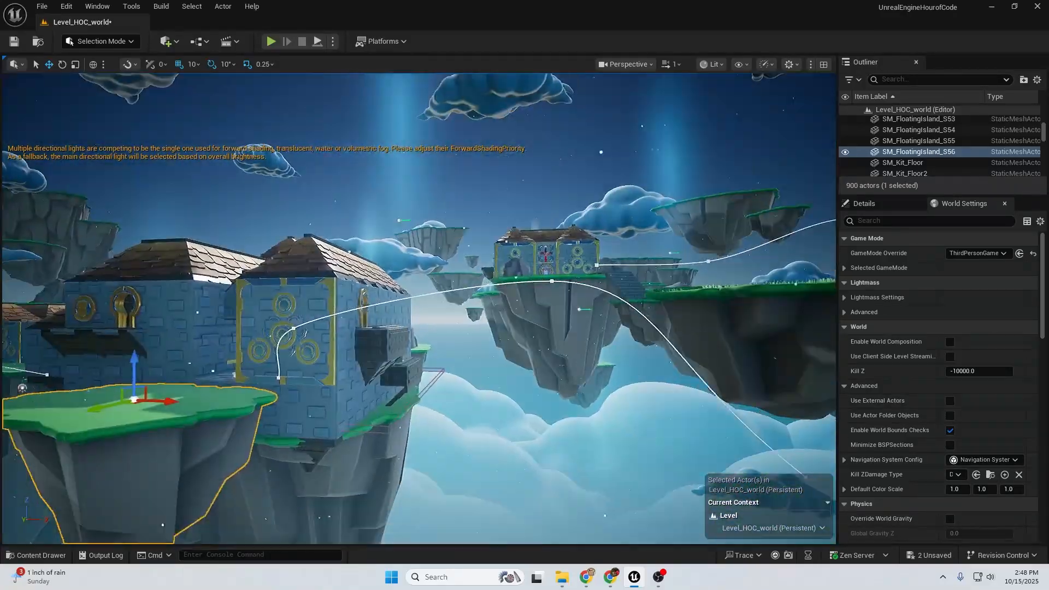
pyautogui.moveTo(335, 358); pyautogui.dragTo(296, 384, button='right')
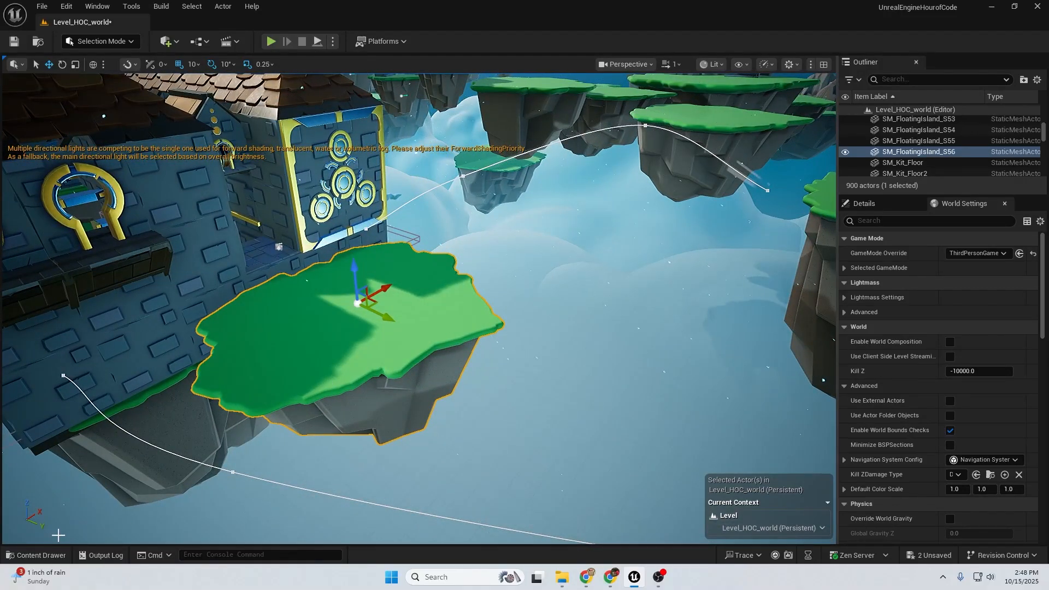
# Create a Level Sequence named S_MovingPlatfroms in the Hour_of_Code Sequences folder and open it in Sequencer
pyautogui.click(38, 555)
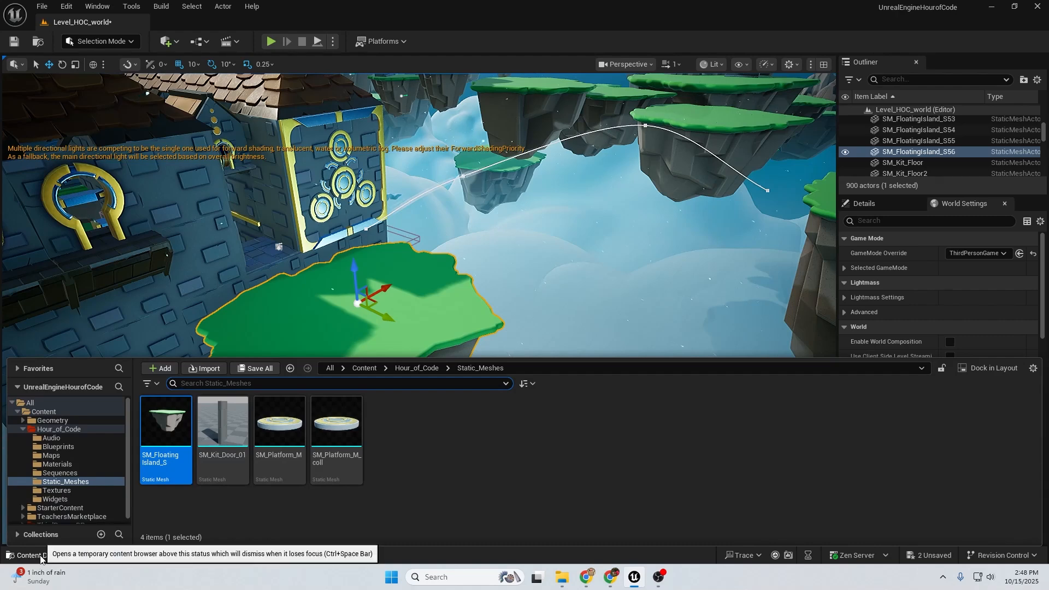
pyautogui.click(69, 430)
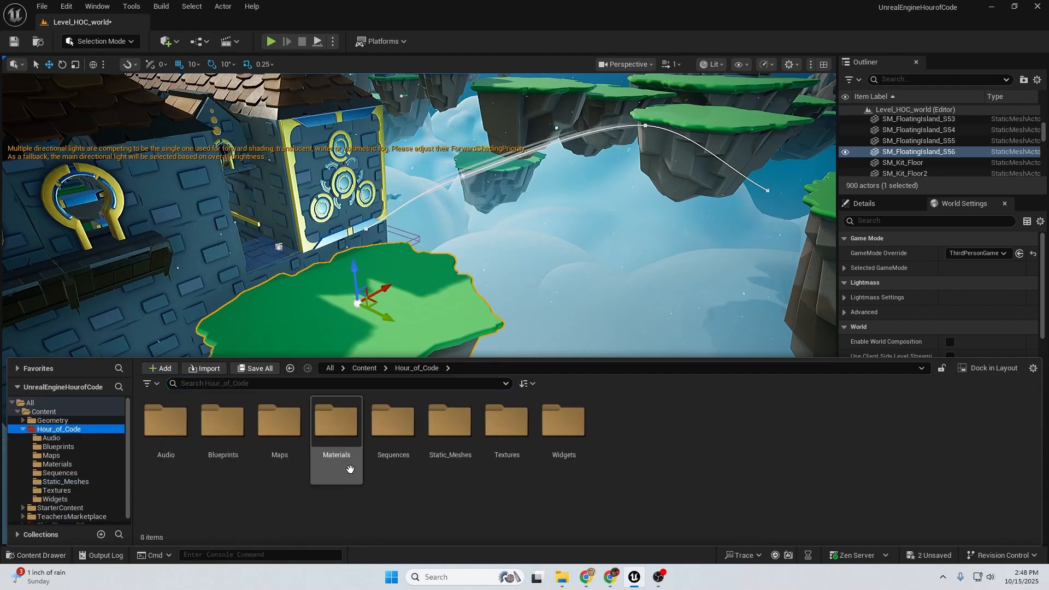
pyautogui.doubleClick(400, 418)
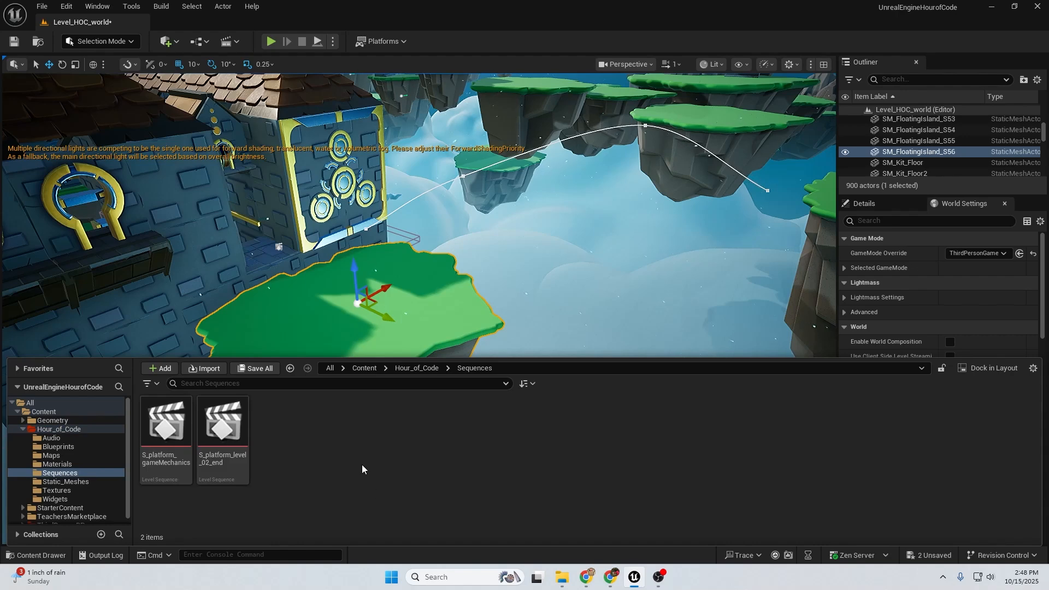
pyautogui.click(158, 370)
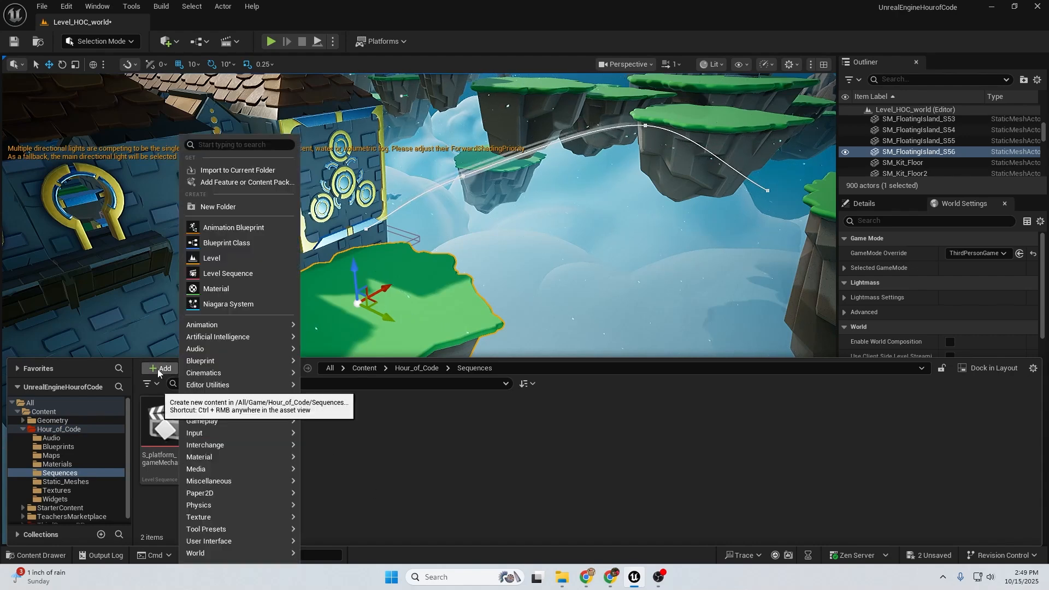
pyautogui.moveTo(215, 373)
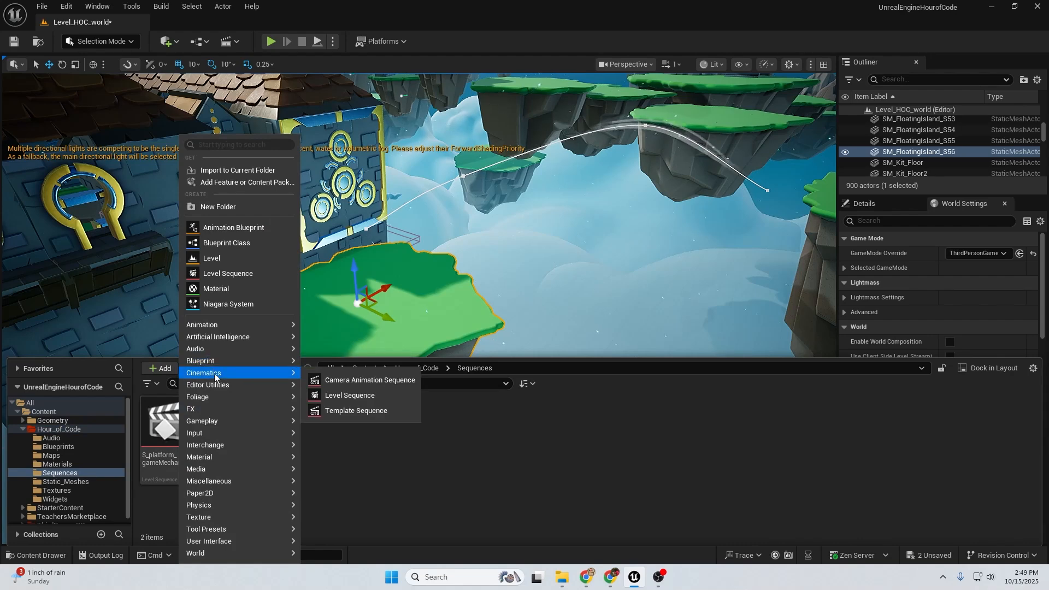
pyautogui.click(349, 395)
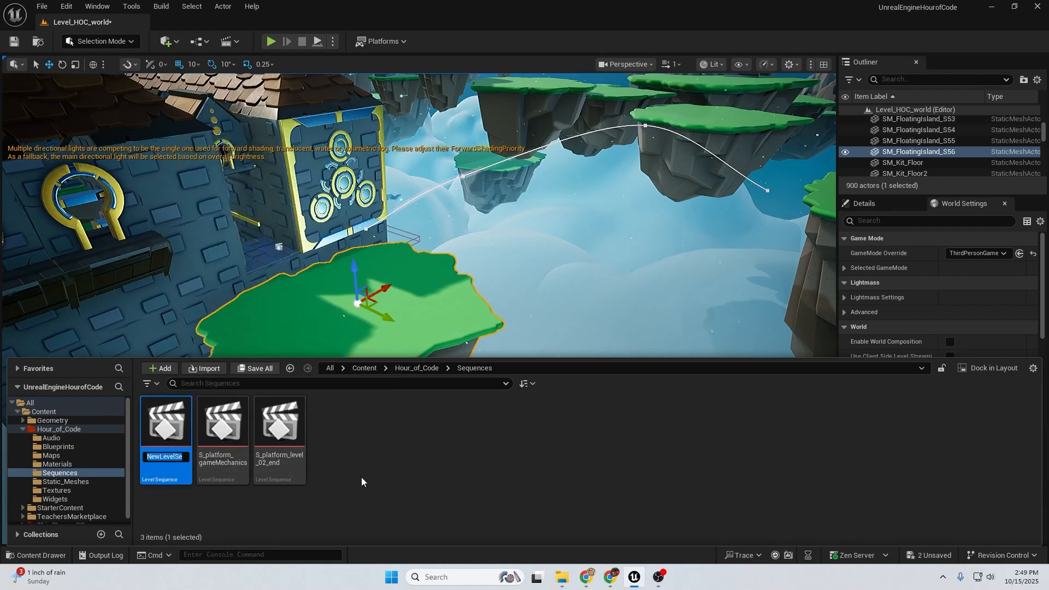
pyautogui.write('S')
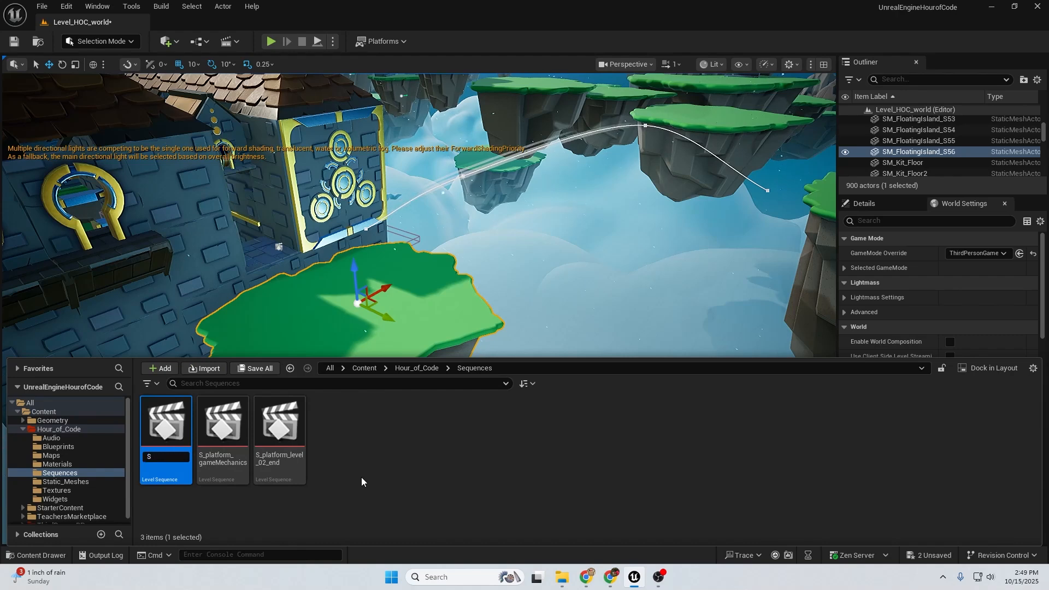
pyautogui.write('_Moving')
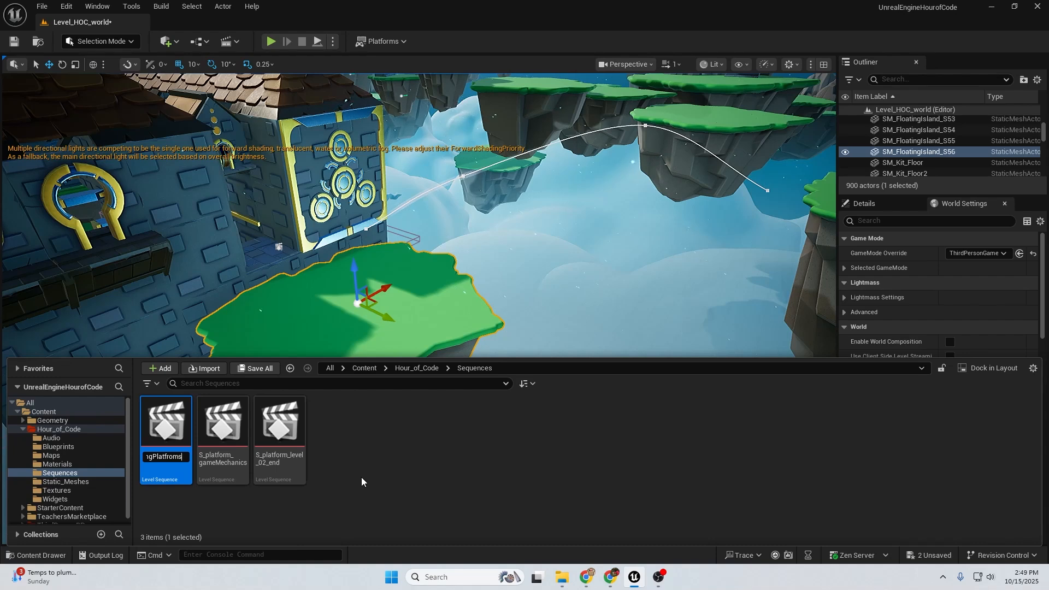
pyautogui.press('Return')
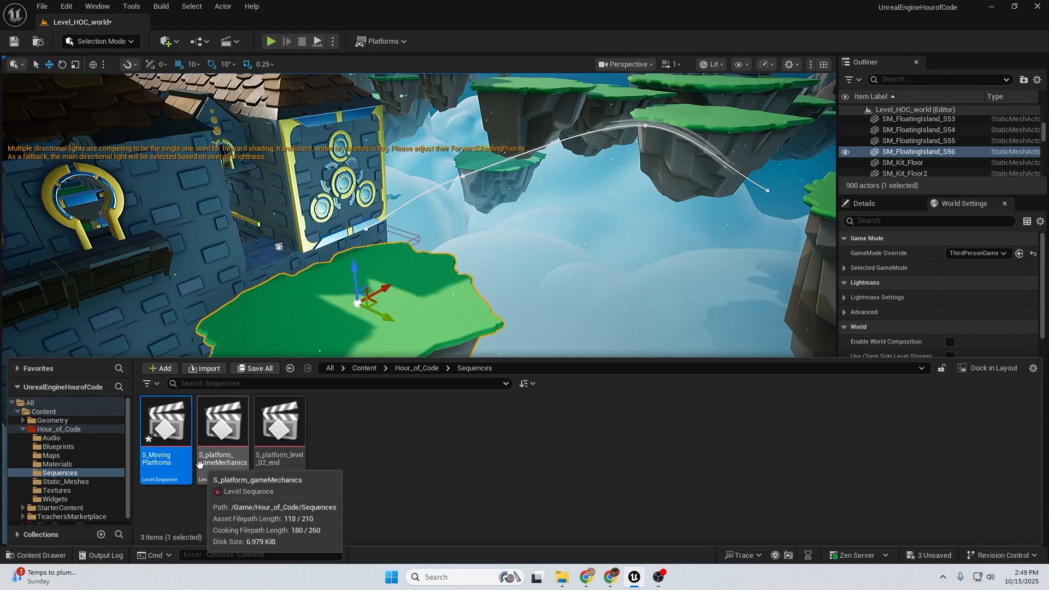
pyautogui.doubleClick(166, 435)
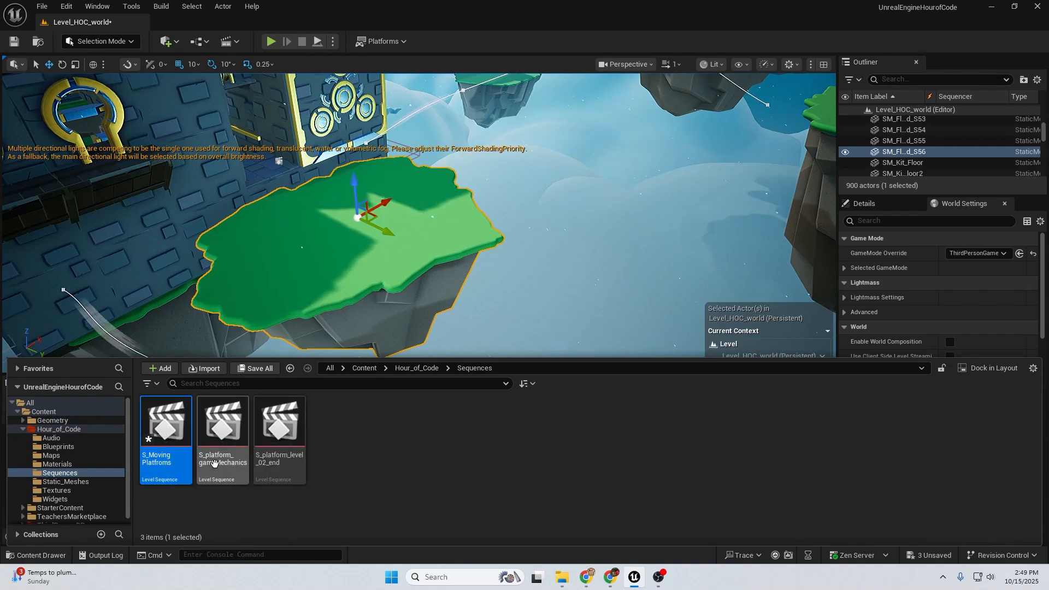
pyautogui.click(27, 557)
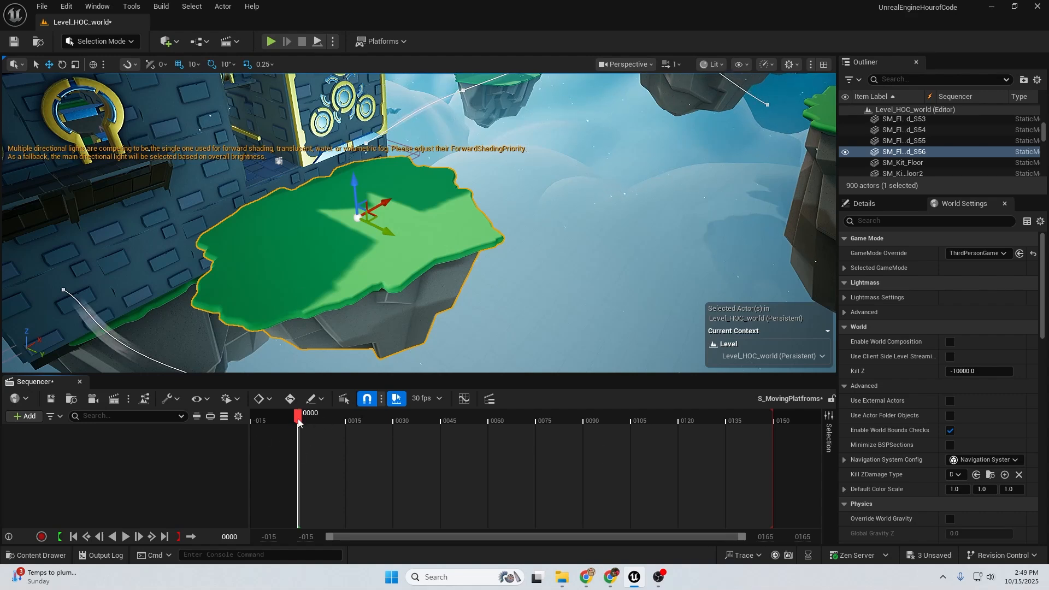
# Scrub the playhead between frames 0, 15, 75 and 90 to examine how the empty sequence's timeline is divided
pyautogui.moveTo(297, 416); pyautogui.dragTo(345, 415)
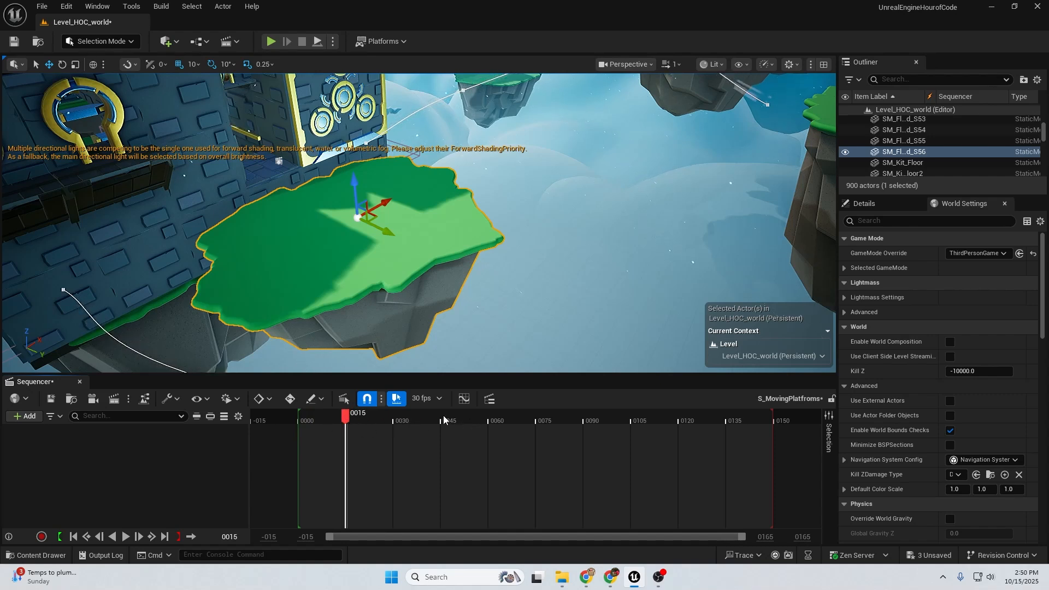
pyautogui.moveTo(347, 418); pyautogui.dragTo(349, 415)
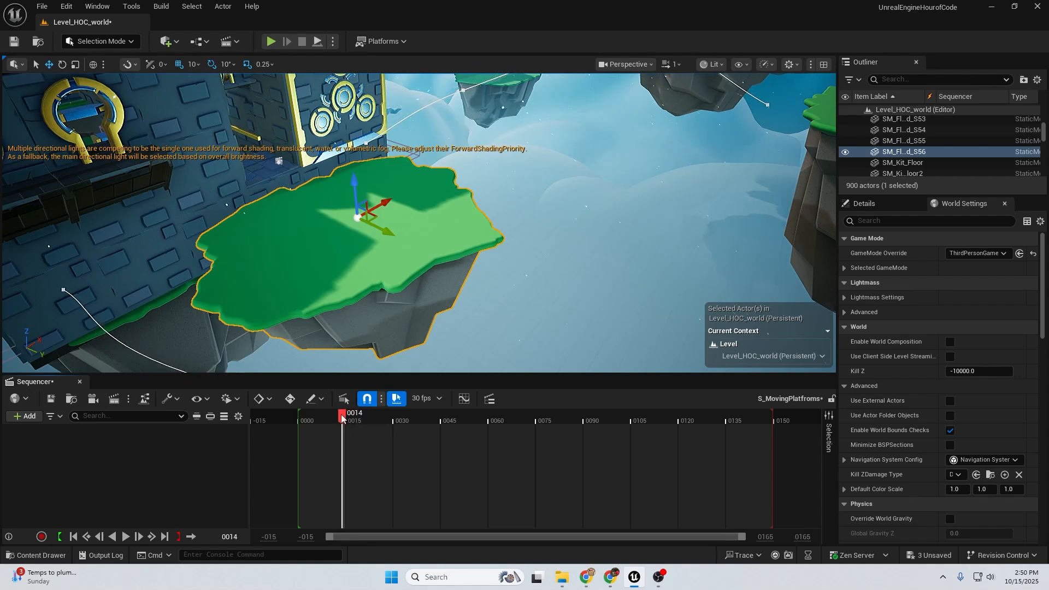
pyautogui.moveTo(342, 418)
pyautogui.mouseDown()
pyautogui.moveTo(300, 422)
pyautogui.moveTo(346, 422)
pyautogui.mouseUp()
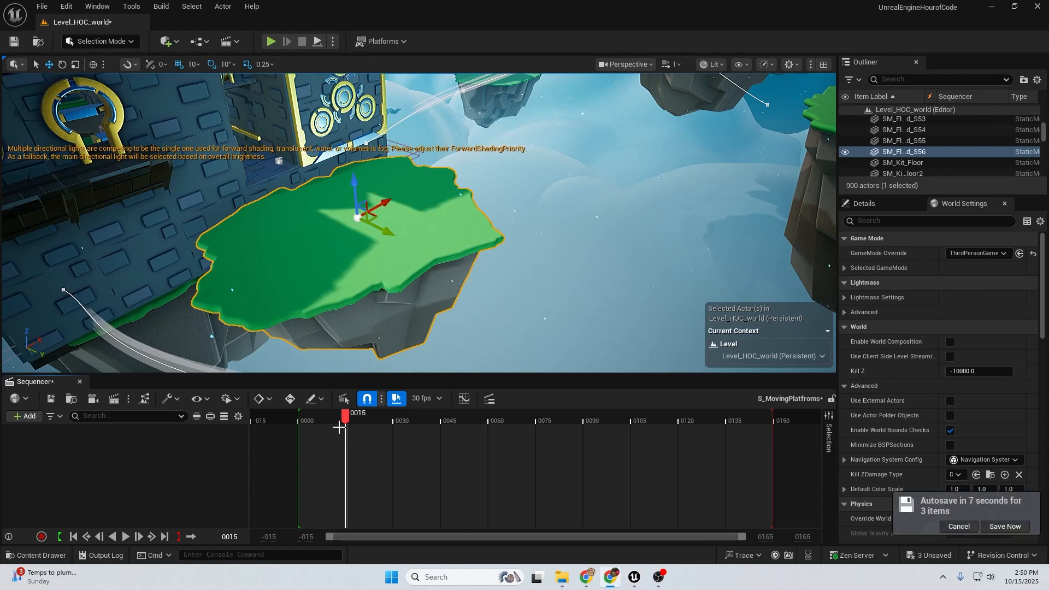
pyautogui.moveTo(346, 421)
pyautogui.mouseDown()
pyautogui.moveTo(297, 424)
pyautogui.moveTo(347, 420)
pyautogui.mouseUp()
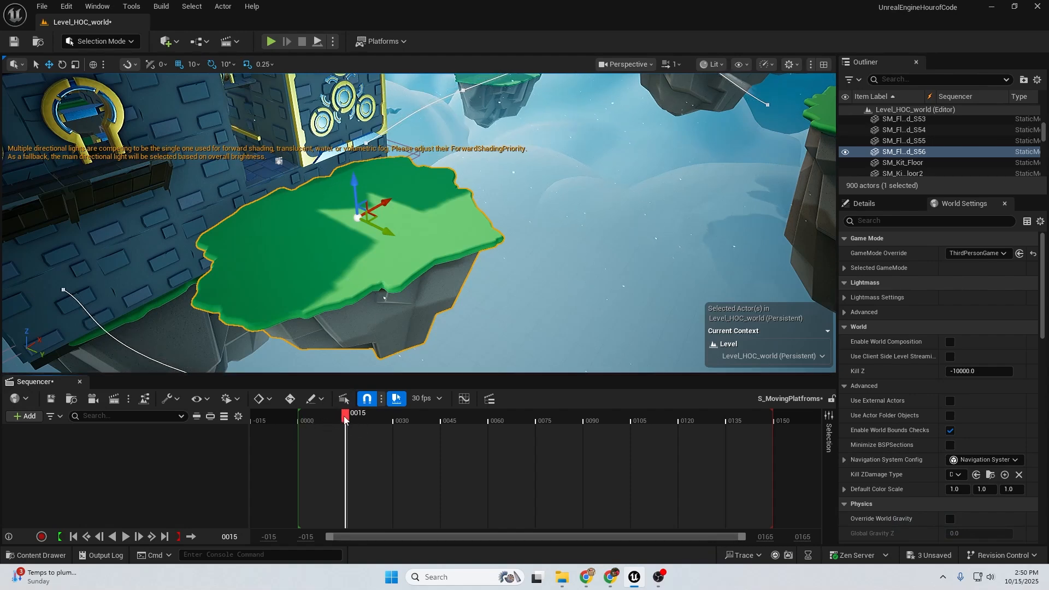
pyautogui.moveTo(344, 419); pyautogui.dragTo(299, 423)
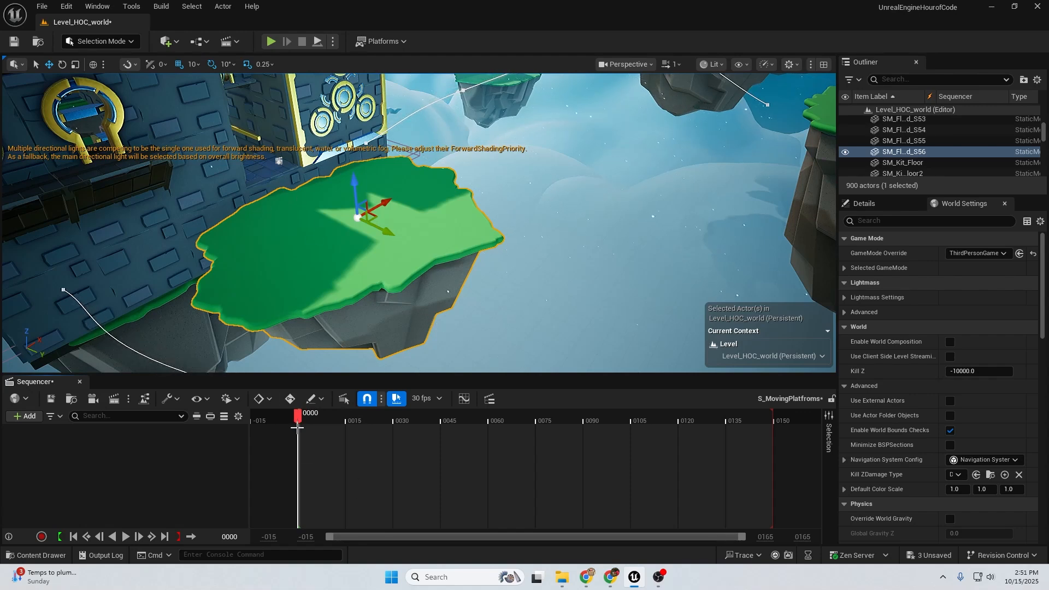
pyautogui.moveTo(300, 422); pyautogui.dragTo(347, 418)
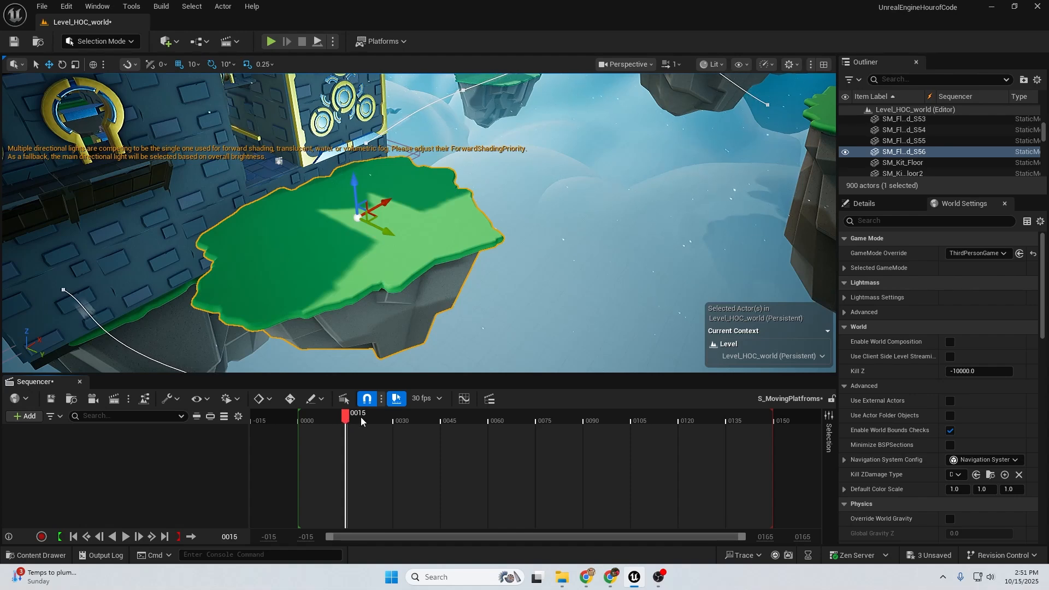
pyautogui.moveTo(347, 418); pyautogui.dragTo(539, 427)
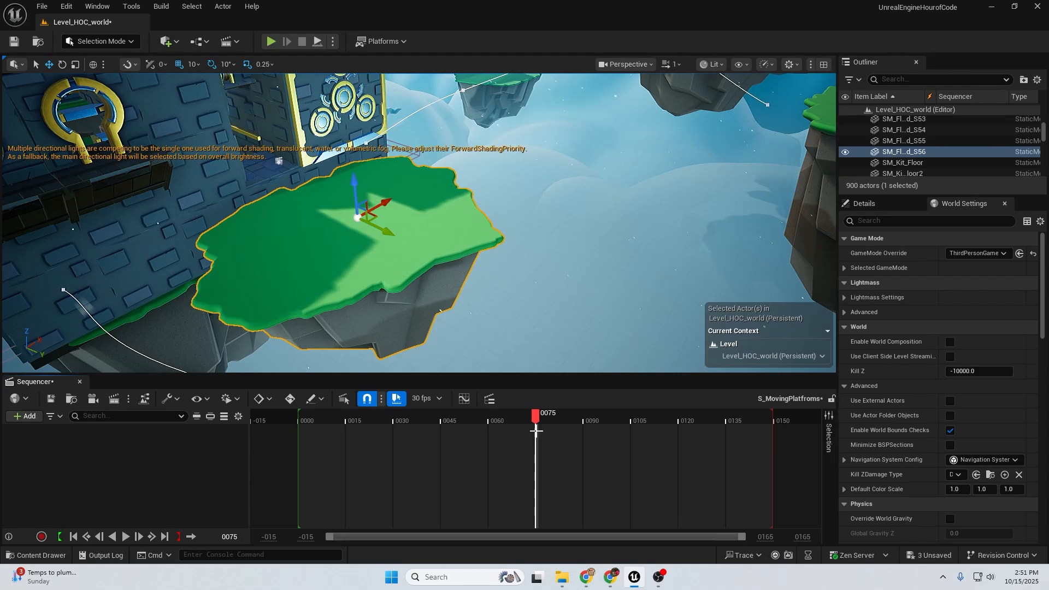
pyautogui.moveTo(536, 416); pyautogui.dragTo(586, 415)
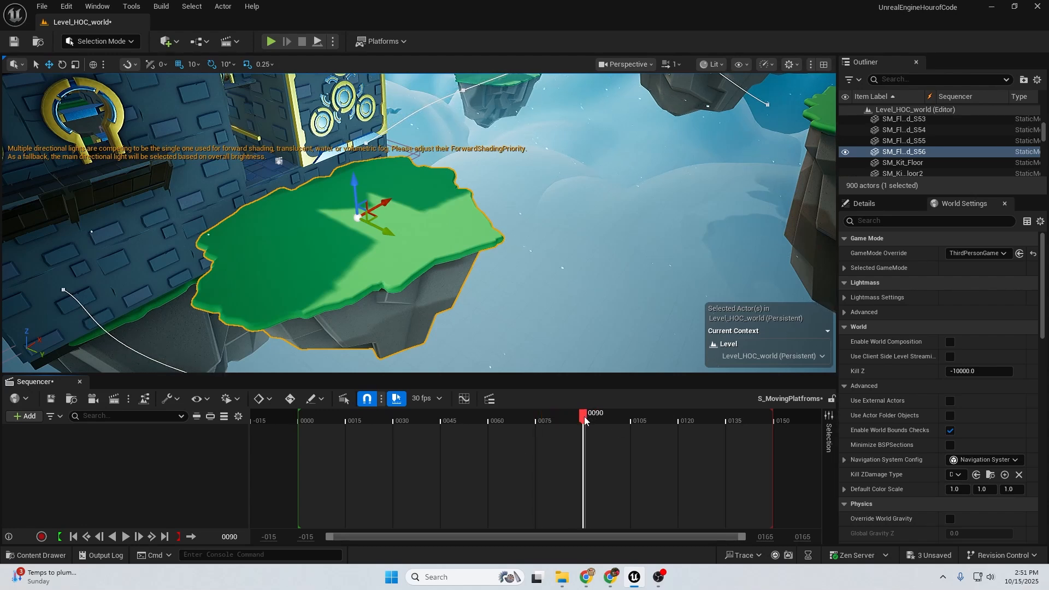
pyautogui.click(589, 417)
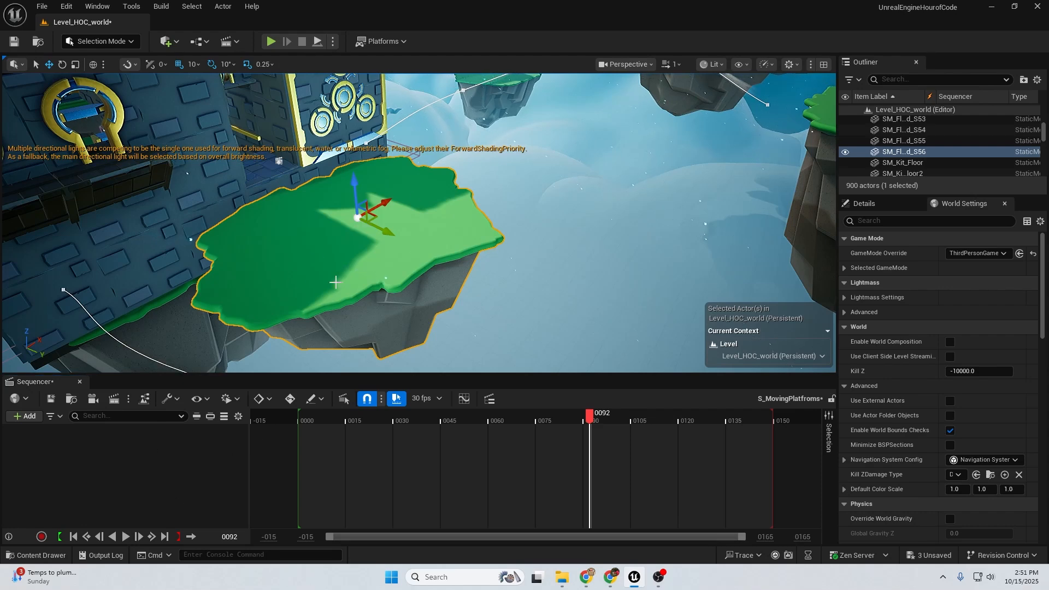
# Add the SM_FloatingIsland_S56 actor beside the castle to the sequence as an actor track
pyautogui.click(659, 211)
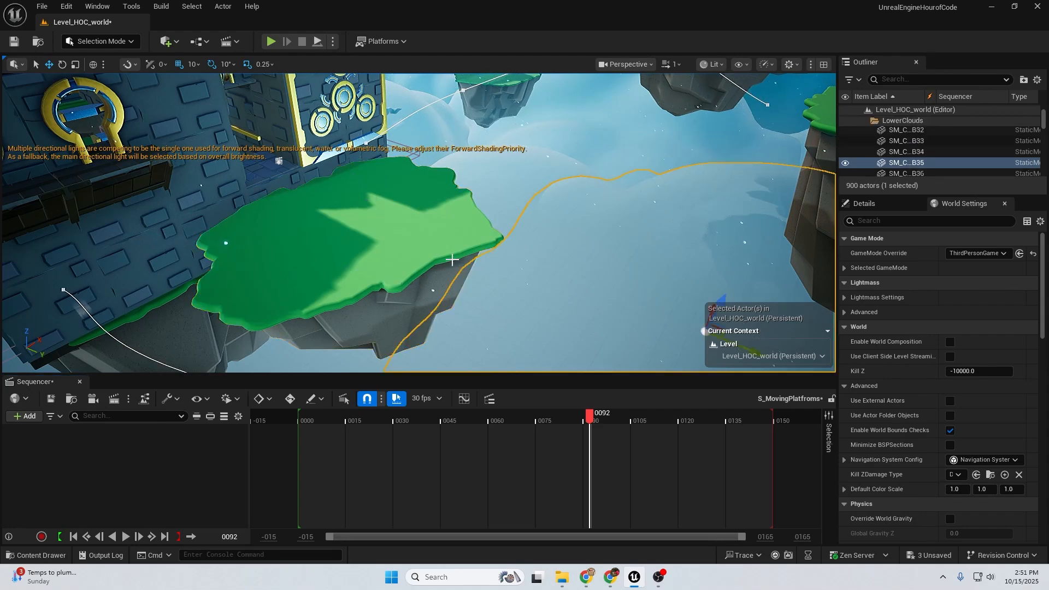
pyautogui.click(246, 243)
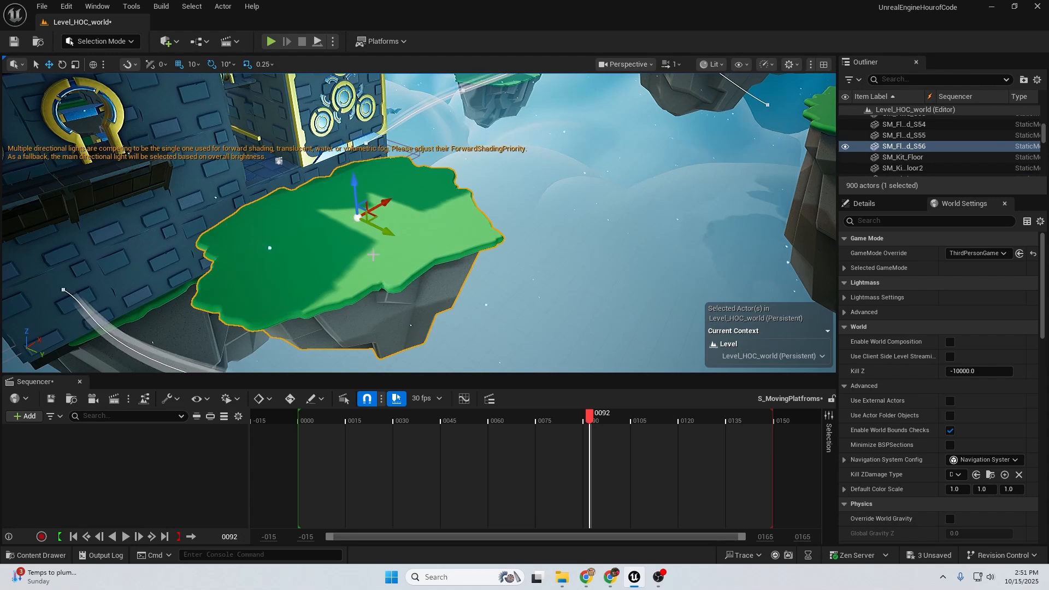
pyautogui.click(26, 417)
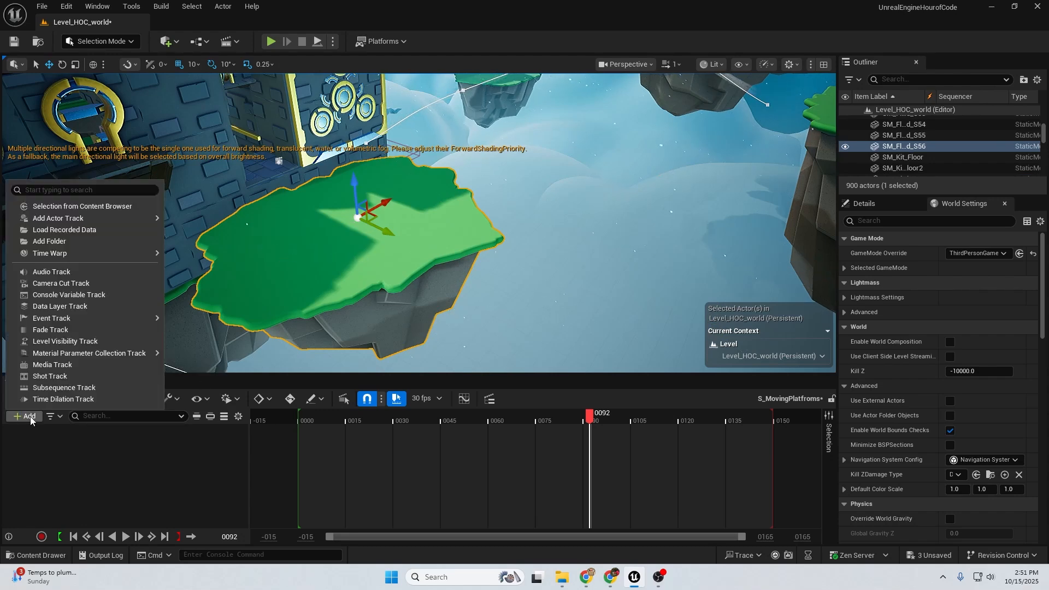
pyautogui.moveTo(73, 219)
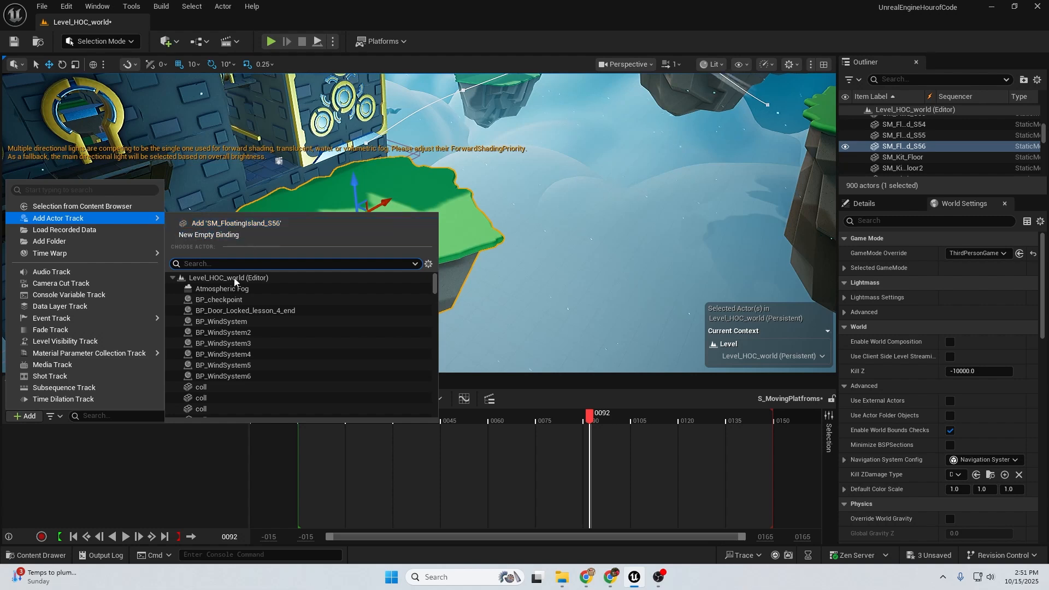
pyautogui.scroll(-10, 201, 354)
pyautogui.scroll(-5, 201, 357)
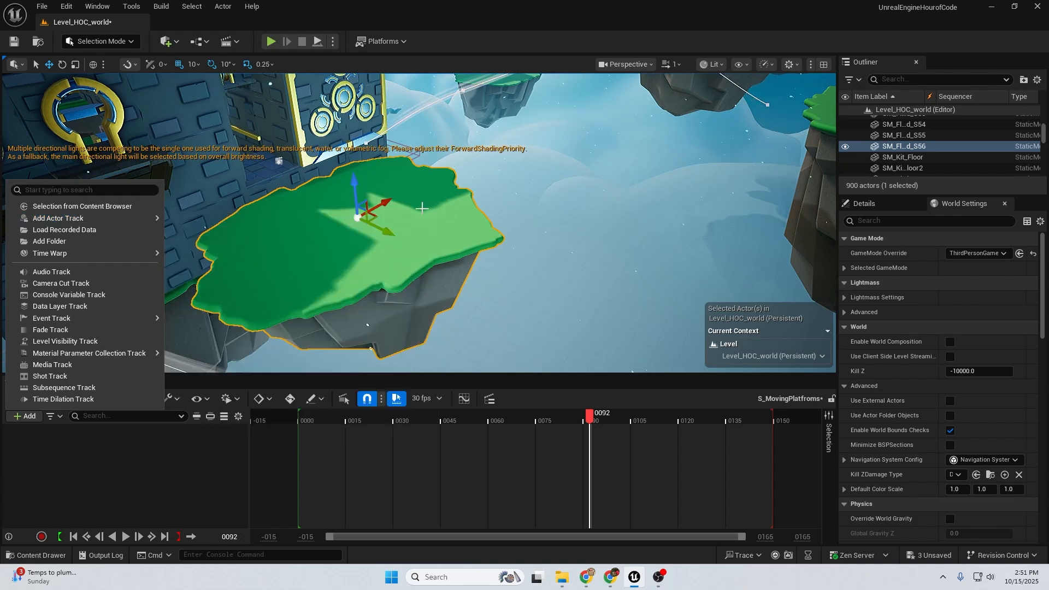
pyautogui.moveTo(161, 219)
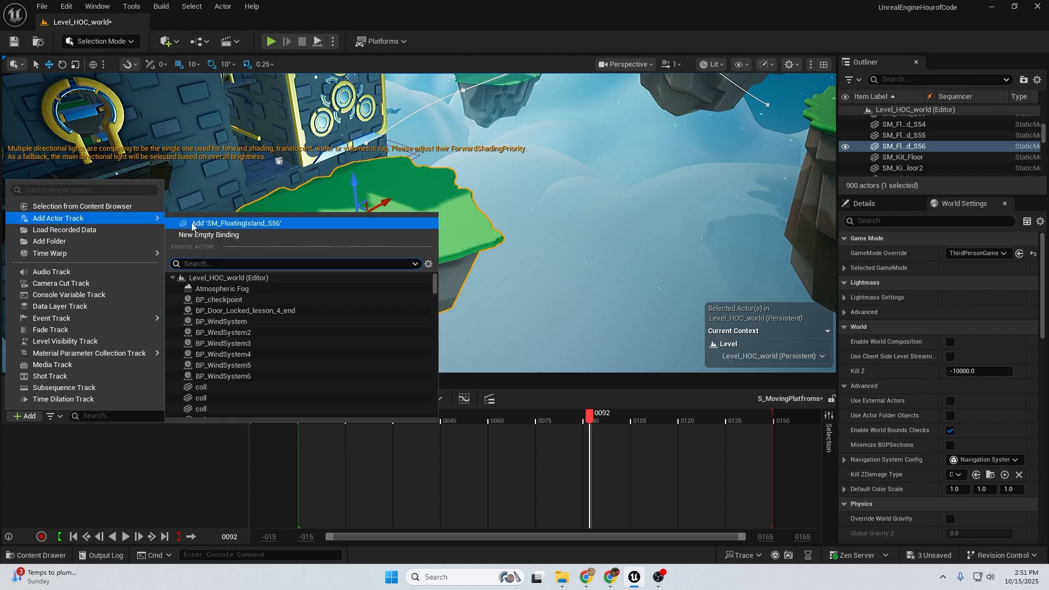
pyautogui.click(208, 225)
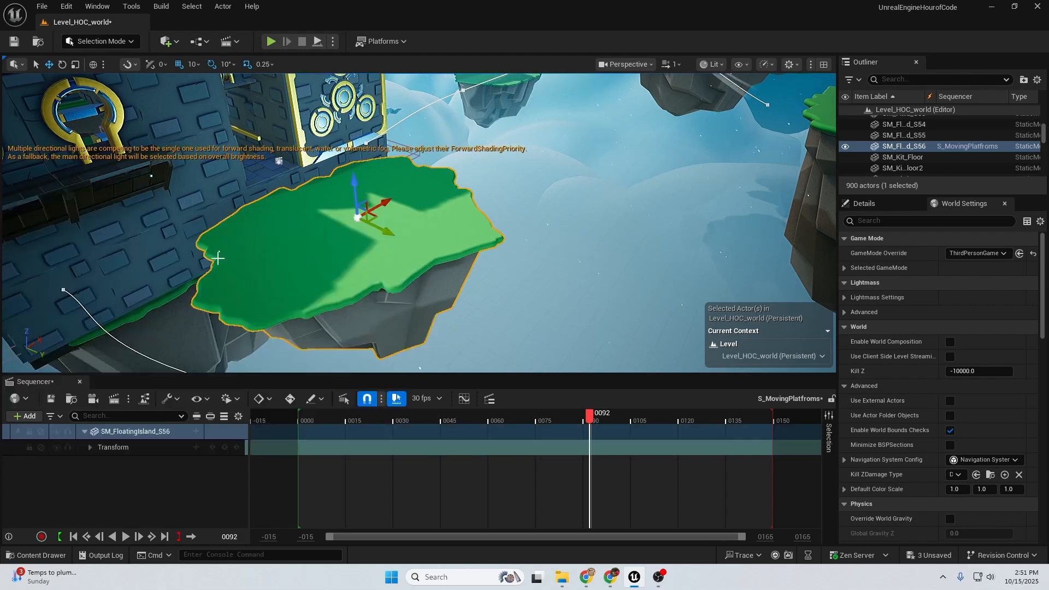
# Add transform keyframes for the floating island at frames 16 and 75
pyautogui.click(294, 420)
pyautogui.moveTo(297, 422); pyautogui.dragTo(348, 421)
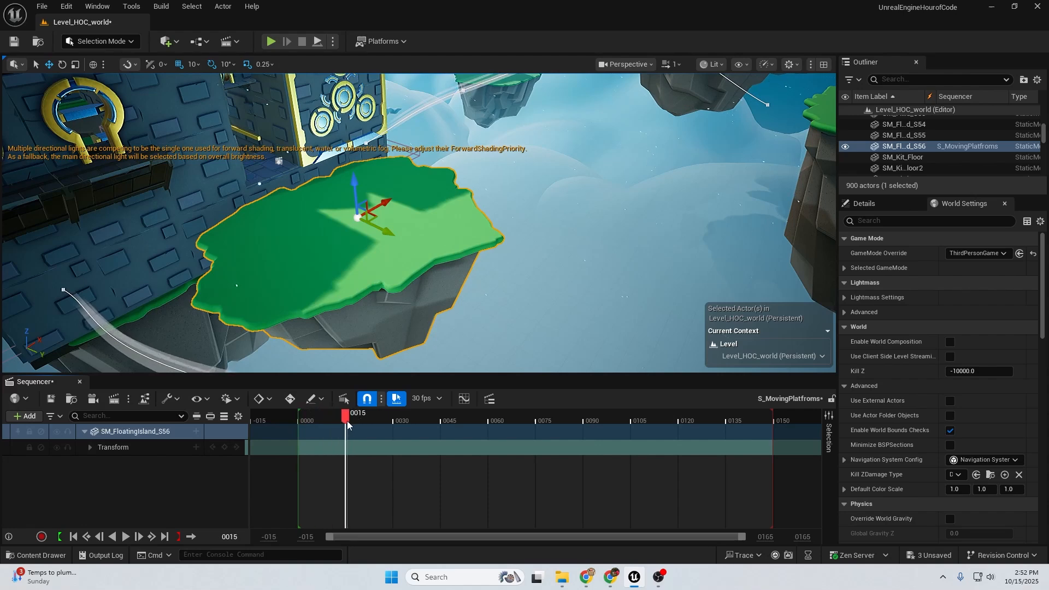
pyautogui.click(226, 447)
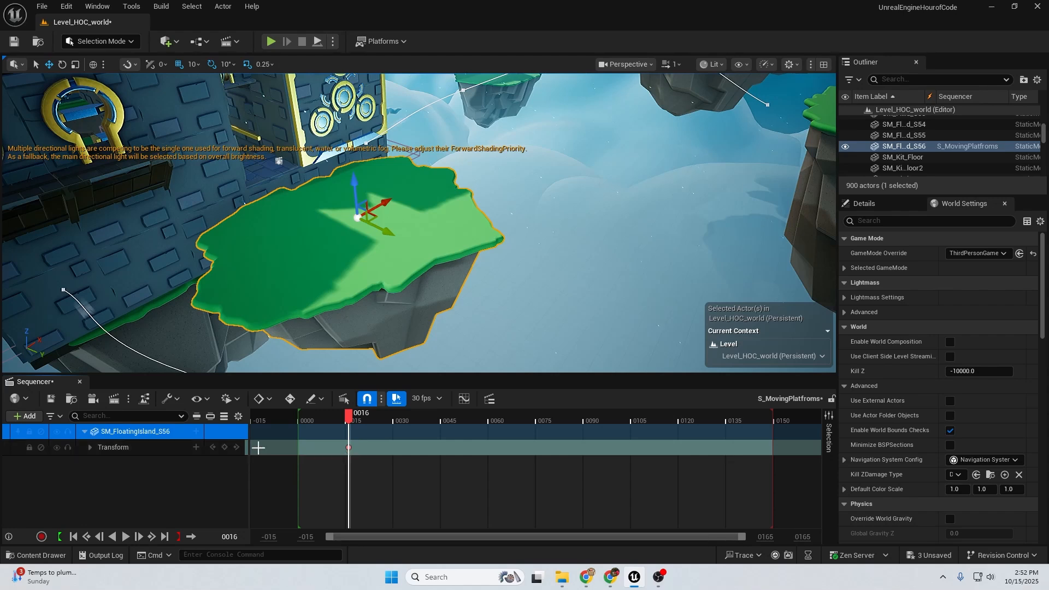
pyautogui.moveTo(349, 421); pyautogui.dragTo(537, 440)
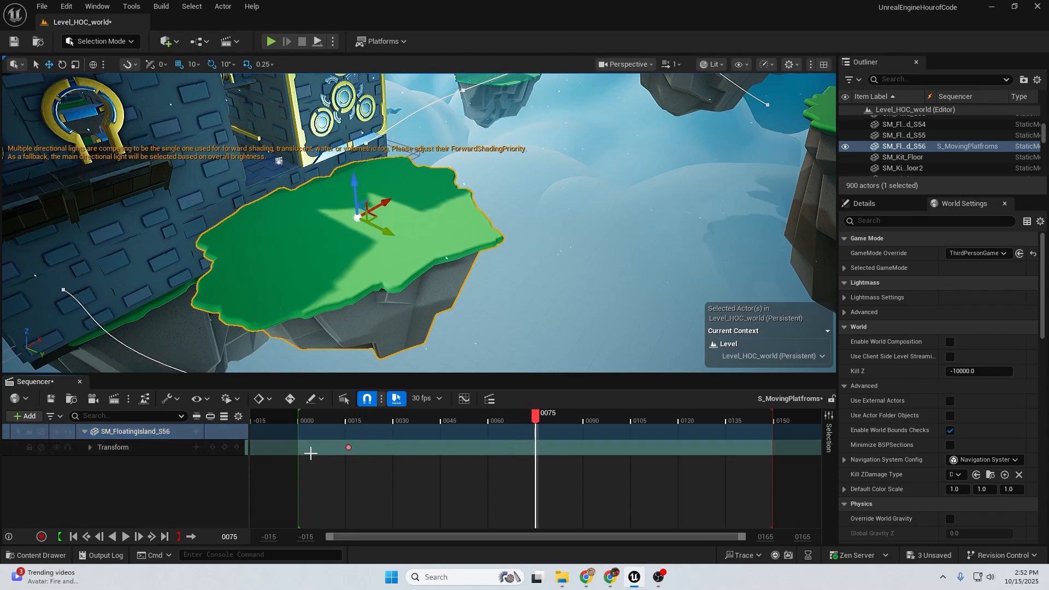
pyautogui.click(225, 448)
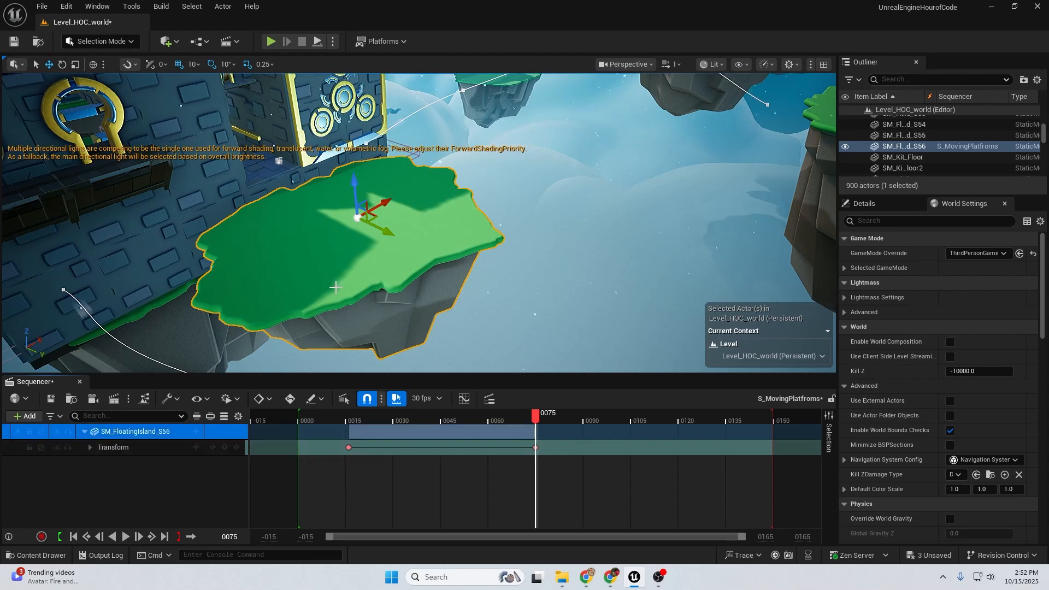
# Try to move the island across the gap to the destination at frame 75, and scrub the playhead to check the motion
pyautogui.moveTo(356, 419); pyautogui.dragTo(514, 429)
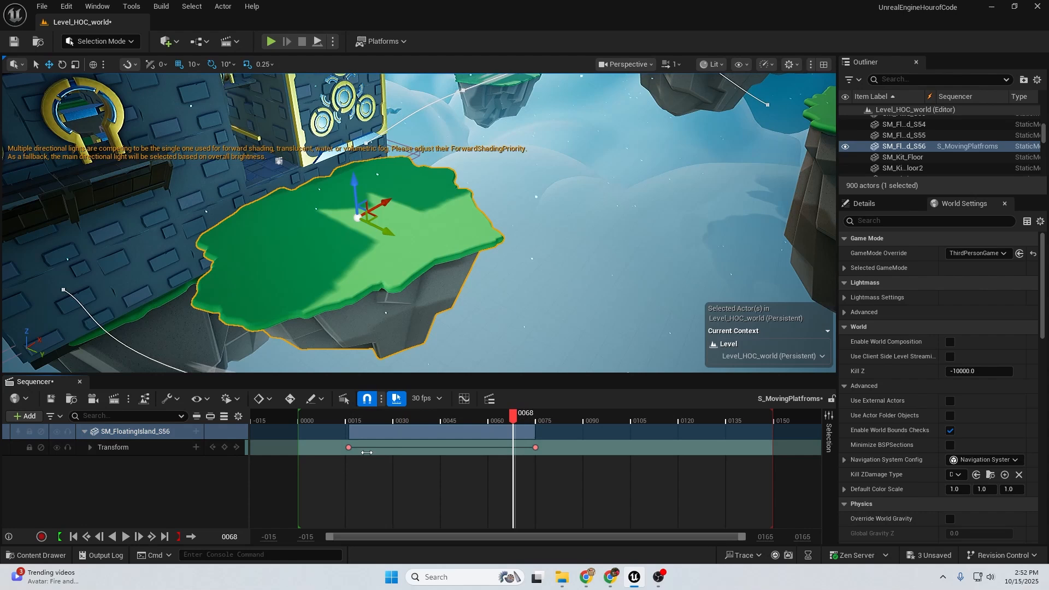
pyautogui.click(237, 448)
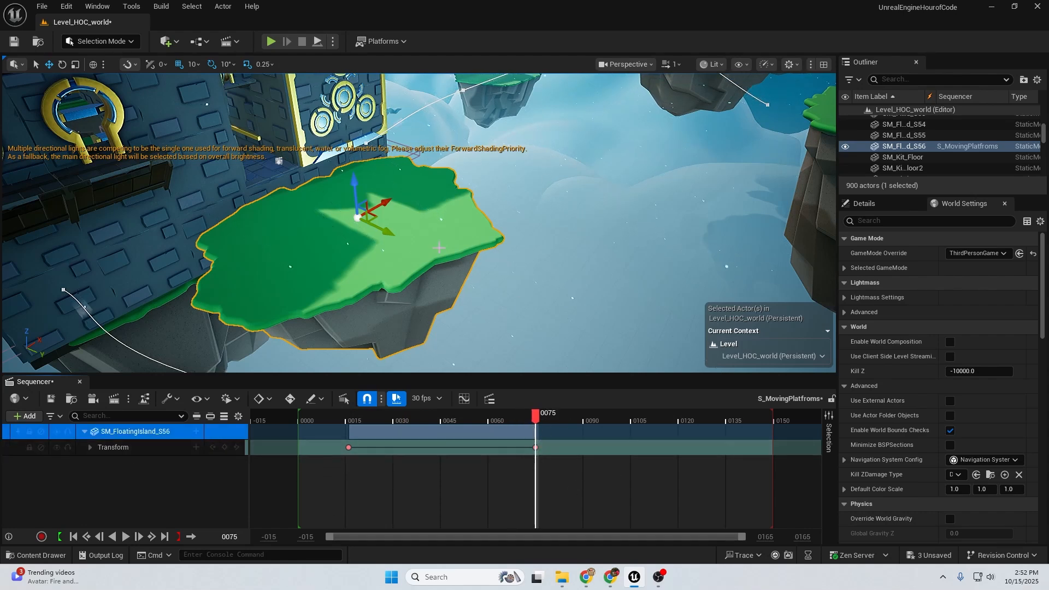
pyautogui.moveTo(390, 202); pyautogui.dragTo(403, 197)
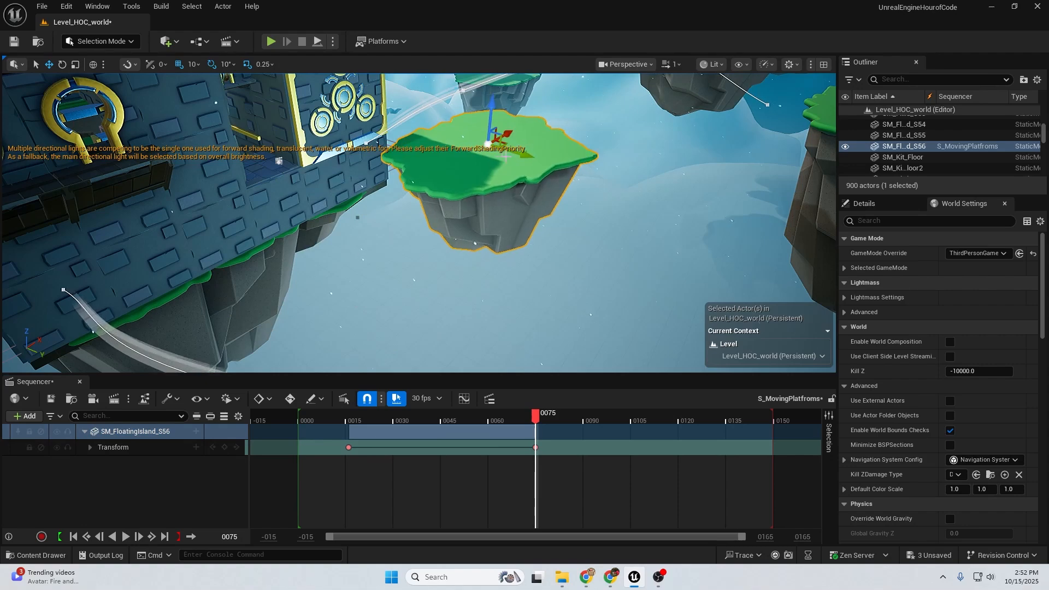
pyautogui.moveTo(594, 159); pyautogui.dragTo(712, 202)
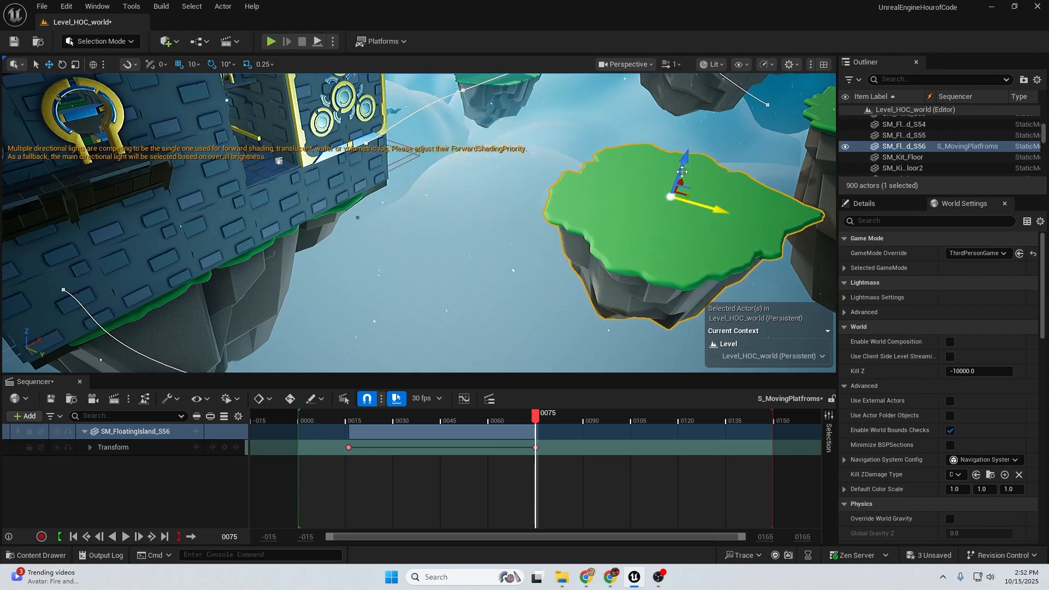
pyautogui.moveTo(682, 168); pyautogui.dragTo(724, 119)
pyautogui.moveTo(618, 202); pyautogui.dragTo(694, 137, button='right')
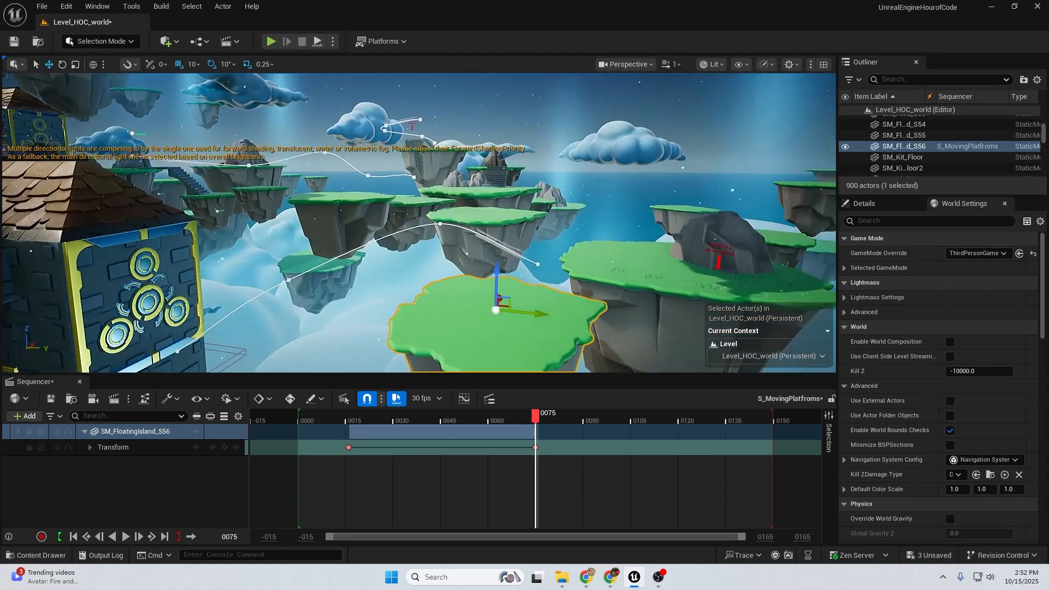
pyautogui.moveTo(617, 203); pyautogui.dragTo(636, 246, button='right')
pyautogui.moveTo(363, 293); pyautogui.dragTo(373, 288, button='right')
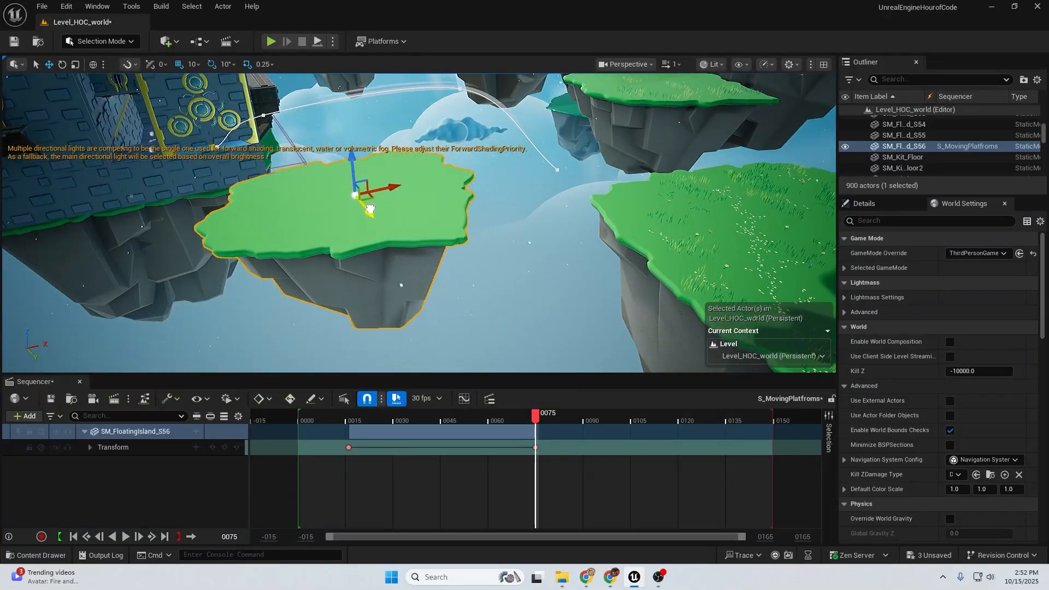
pyautogui.moveTo(371, 209); pyautogui.dragTo(490, 249)
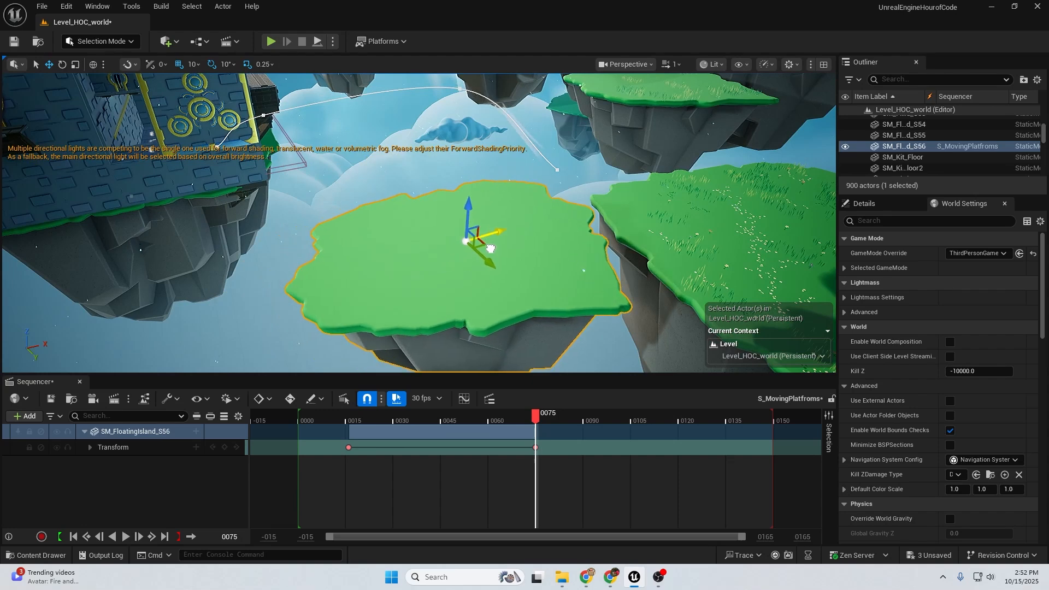
pyautogui.moveTo(522, 417)
pyautogui.mouseDown()
pyautogui.moveTo(378, 419)
pyautogui.moveTo(558, 422)
pyautogui.moveTo(529, 418)
pyautogui.mouseUp()
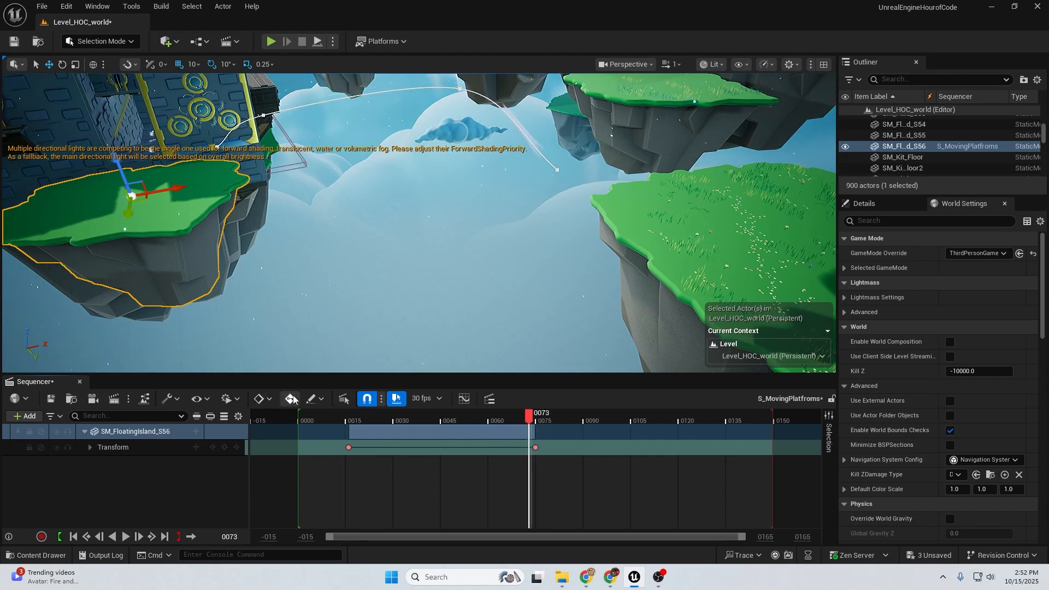
# Turn on automatic keyframing and return the playhead to the island's transform keyframe at frame 75
pyautogui.click(292, 400)
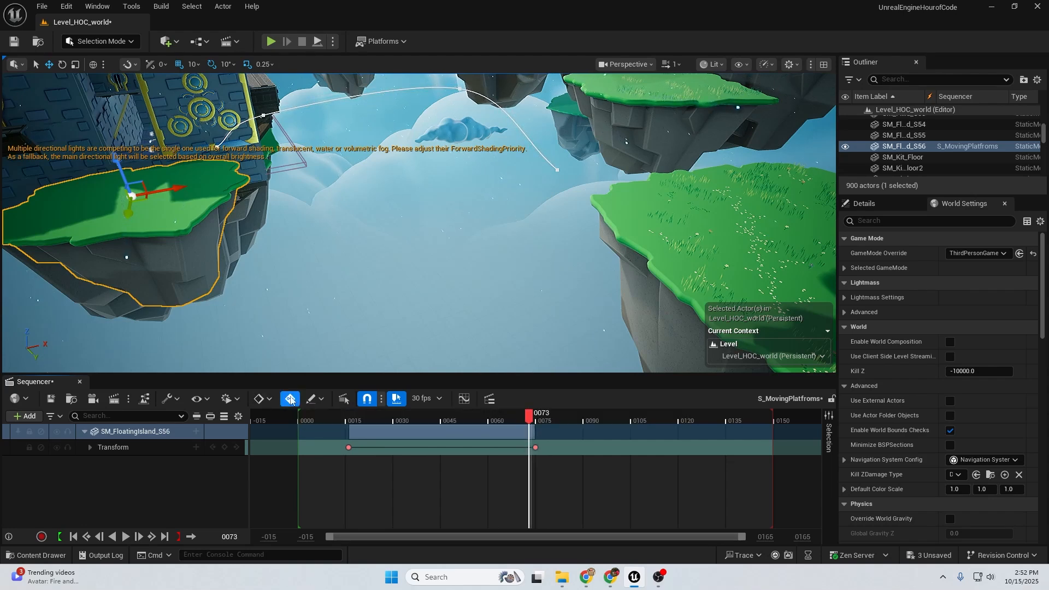
pyautogui.click(172, 432)
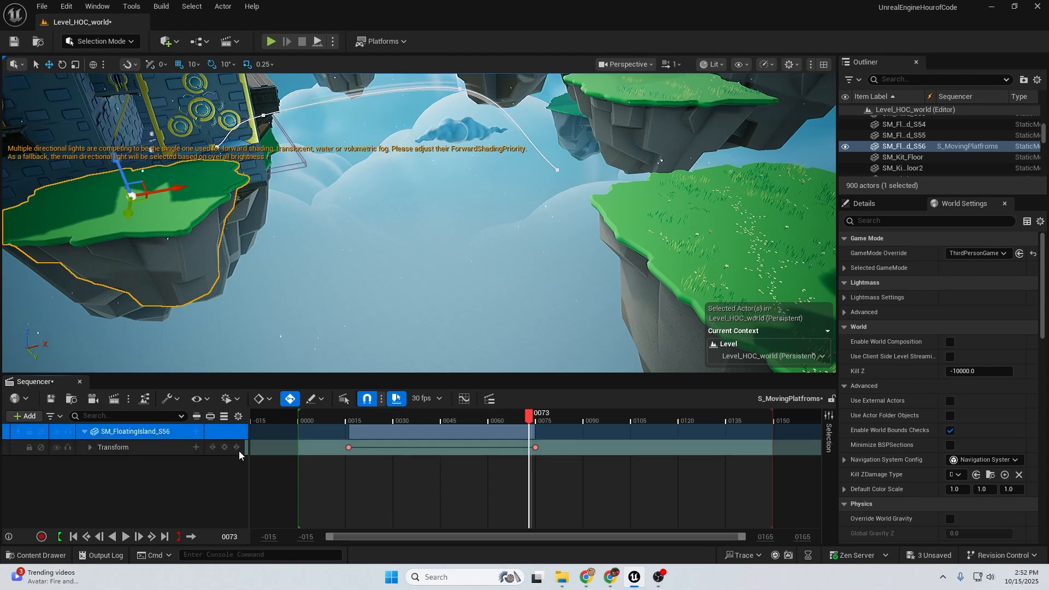
pyautogui.click(214, 448)
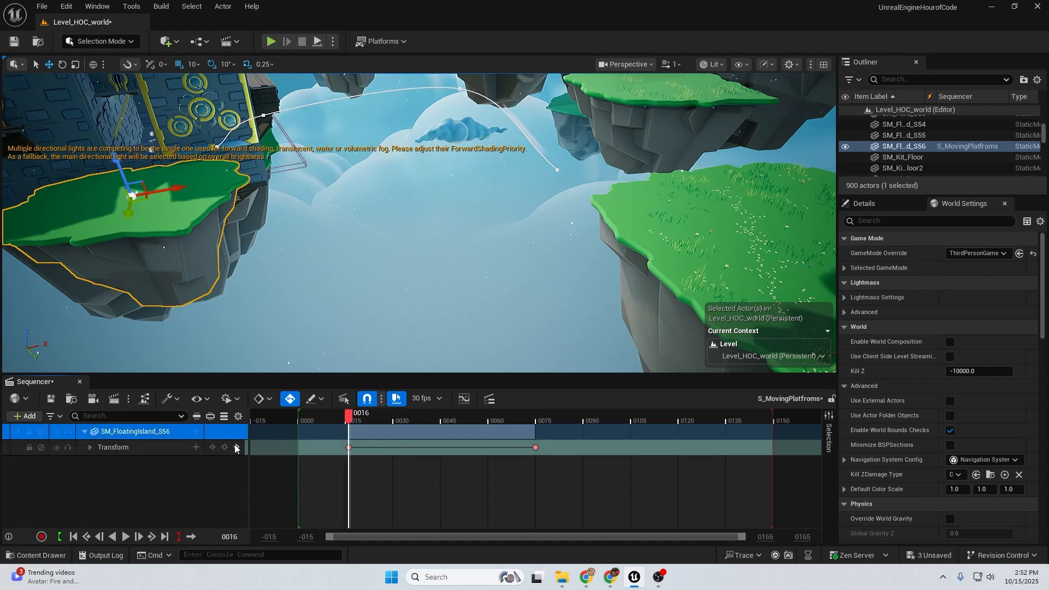
pyautogui.click(236, 447)
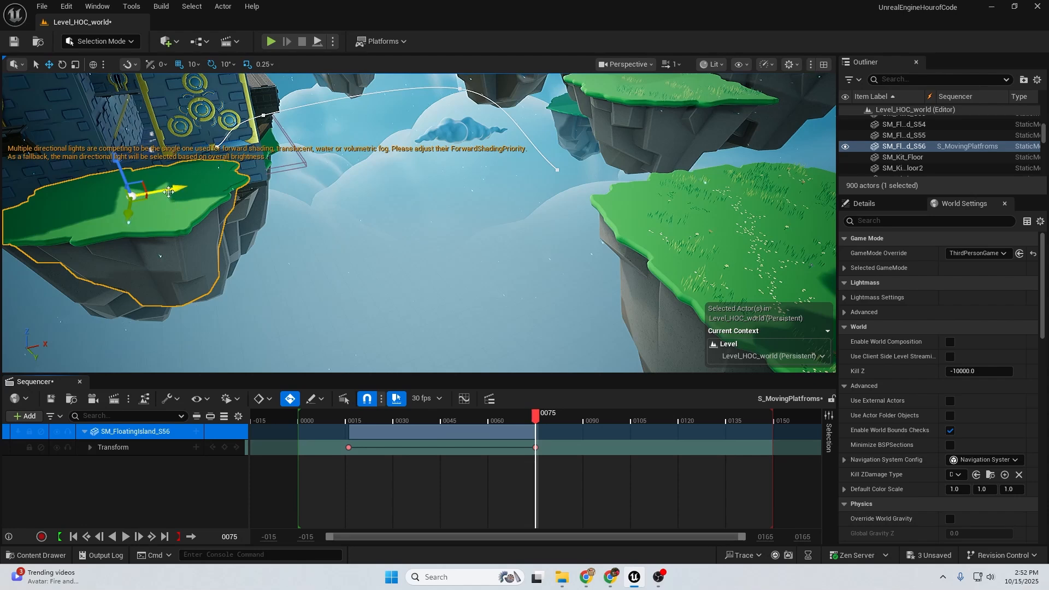
# Move the floating island across the gap at frame 75 so it sits against the edge of the destination island
pyautogui.moveTo(169, 192); pyautogui.dragTo(388, 286)
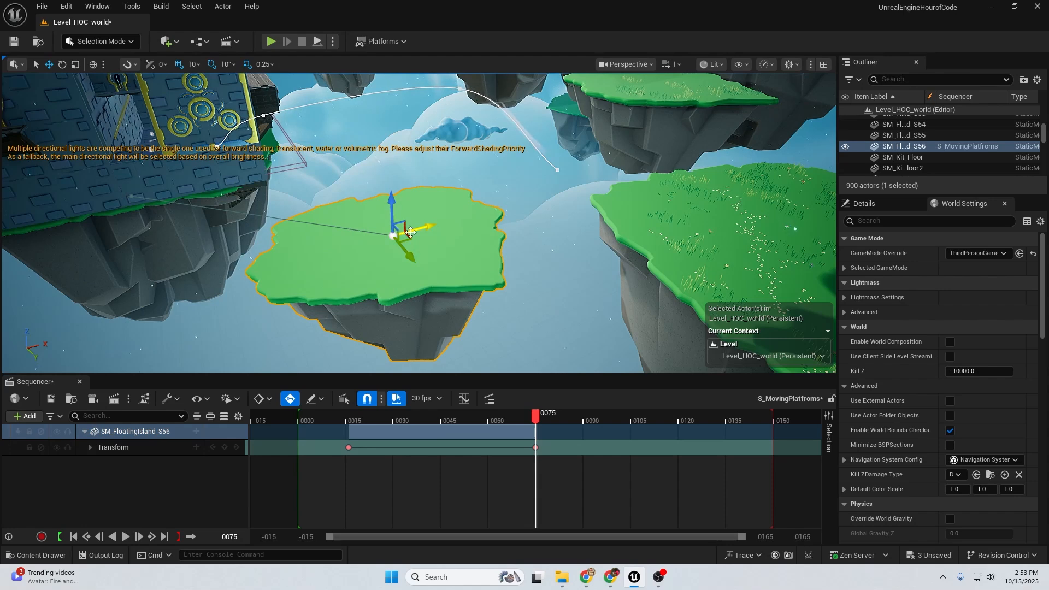
pyautogui.moveTo(411, 232); pyautogui.dragTo(499, 230)
pyautogui.moveTo(554, 251); pyautogui.dragTo(596, 263, button='right')
pyautogui.moveTo(468, 247)
pyautogui.mouseDown()
pyautogui.moveTo(473, 211)
pyautogui.moveTo(455, 260)
pyautogui.mouseUp()
pyautogui.moveTo(456, 260); pyautogui.dragTo(501, 384, button='right')
# Add a transform keyframe at frame 90 to hold the island at the destination, and check its positions at frames 16 and 75
pyautogui.moveTo(381, 415); pyautogui.dragTo(586, 435)
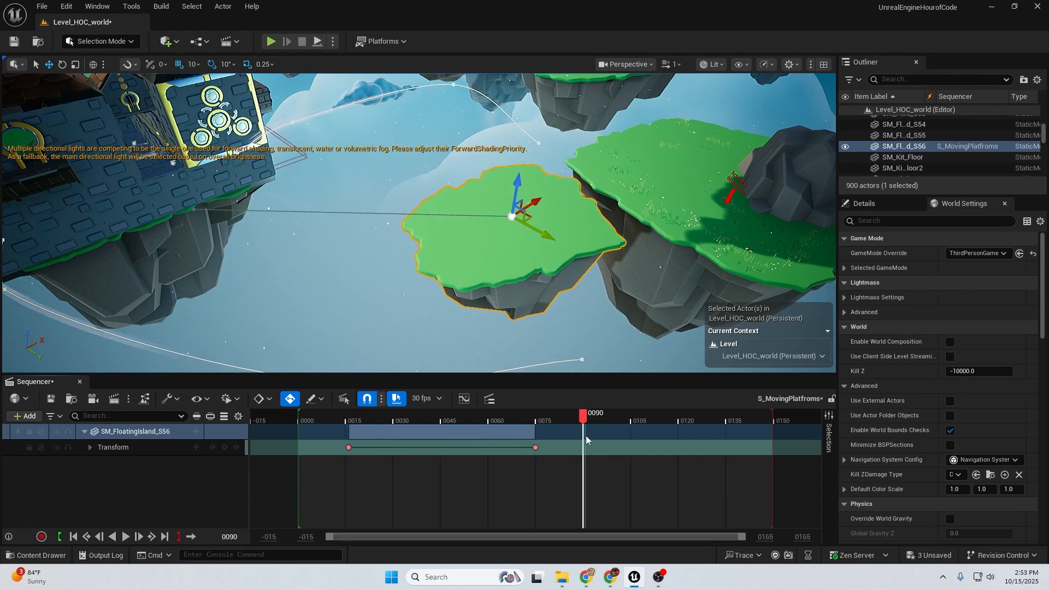
pyautogui.click(224, 447)
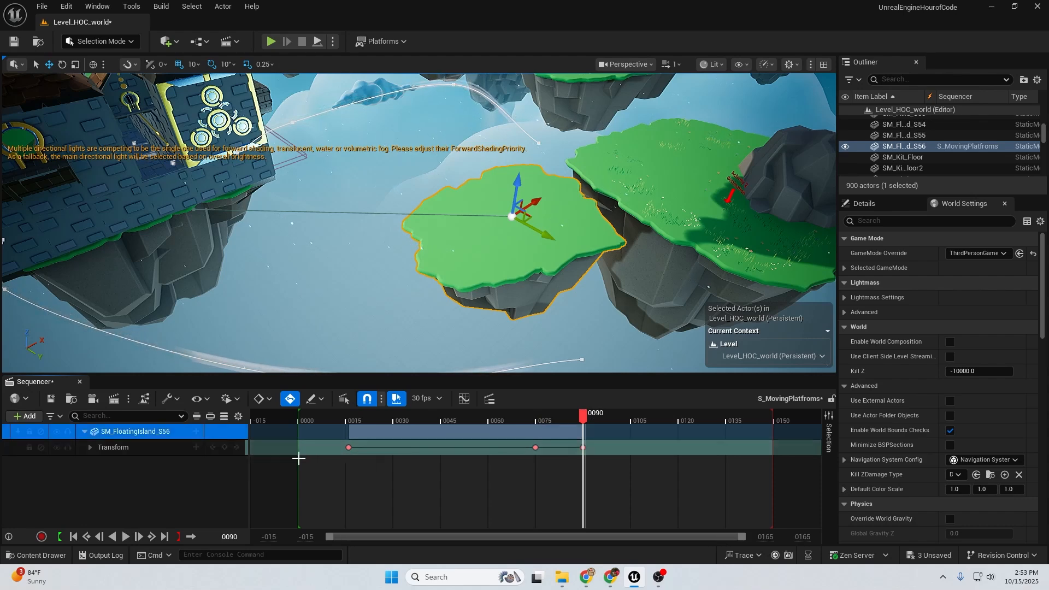
pyautogui.click(349, 448)
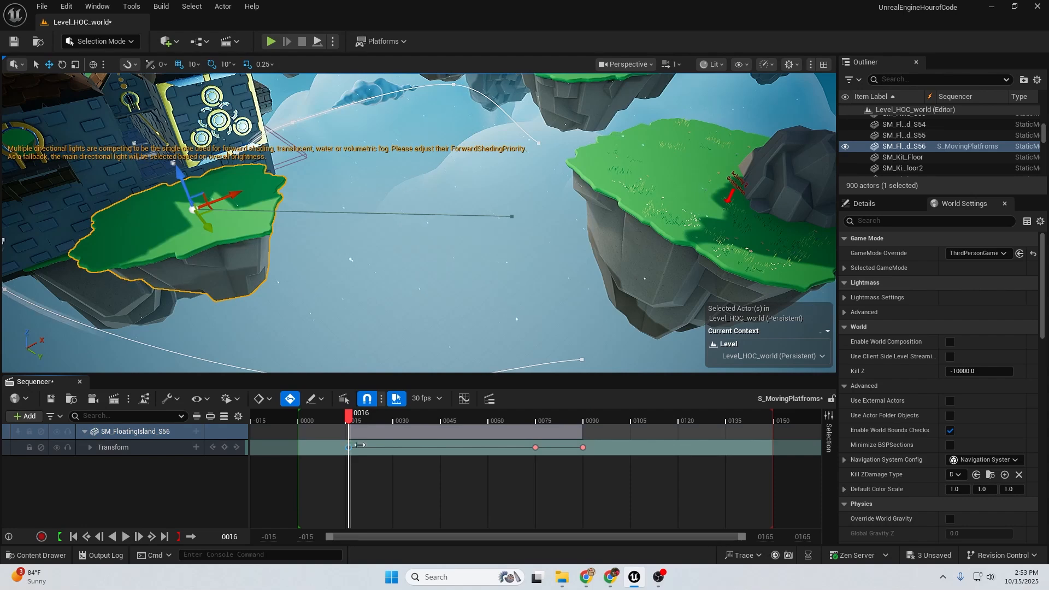
pyautogui.moveTo(360, 446)
pyautogui.mouseDown()
pyautogui.moveTo(349, 449)
pyautogui.moveTo(545, 448)
pyautogui.moveTo(348, 449)
pyautogui.mouseUp()
pyautogui.click(533, 450)
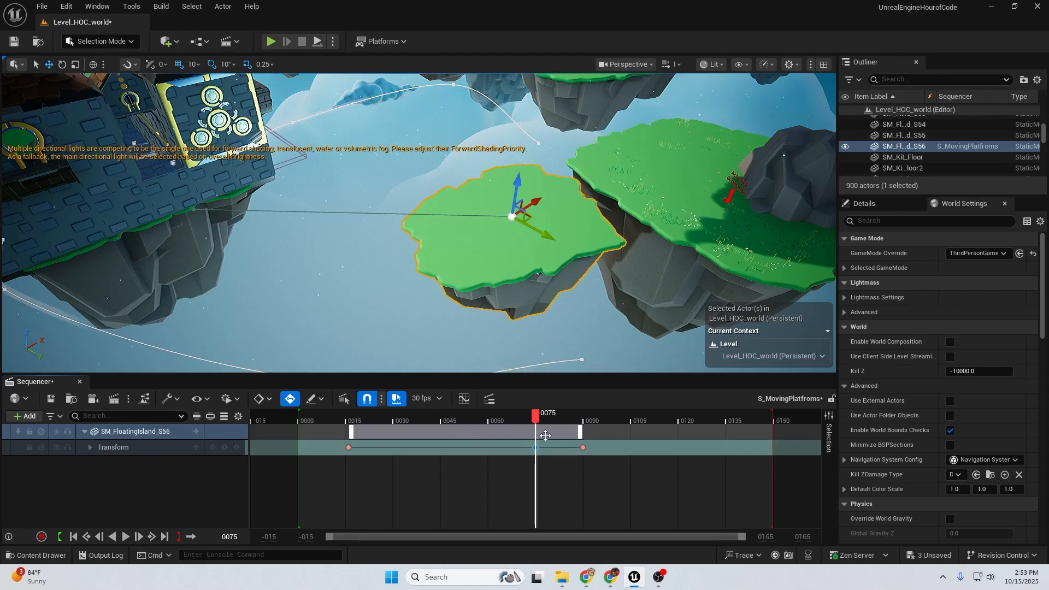
pyautogui.moveTo(536, 421); pyautogui.dragTo(587, 422)
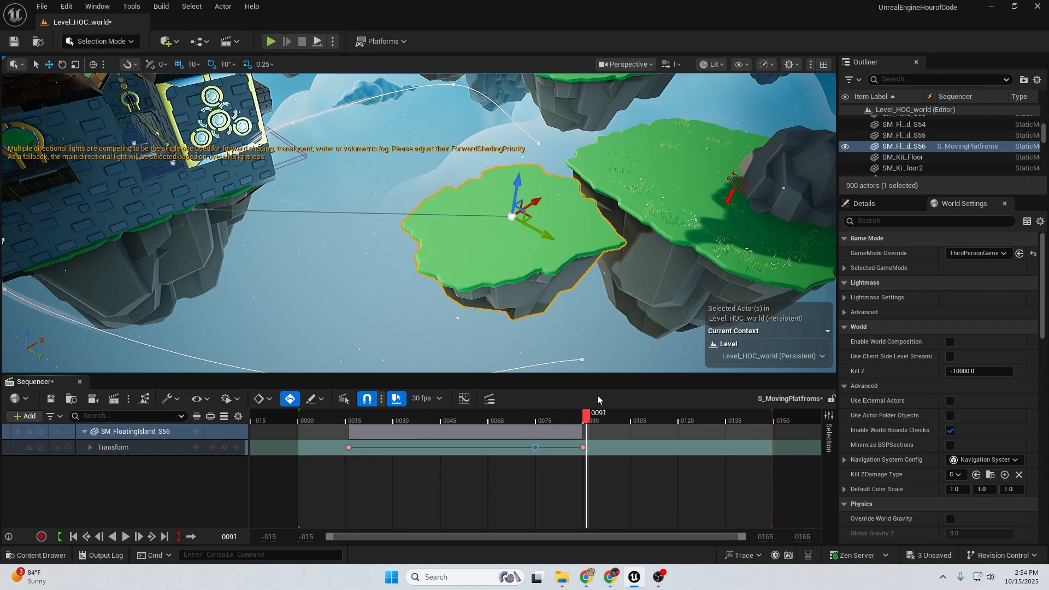
# Copy the island's transform keyframe from frame 16 to frame 150 so it returns to the castle
pyautogui.click(608, 418)
pyautogui.moveTo(607, 418); pyautogui.dragTo(775, 438)
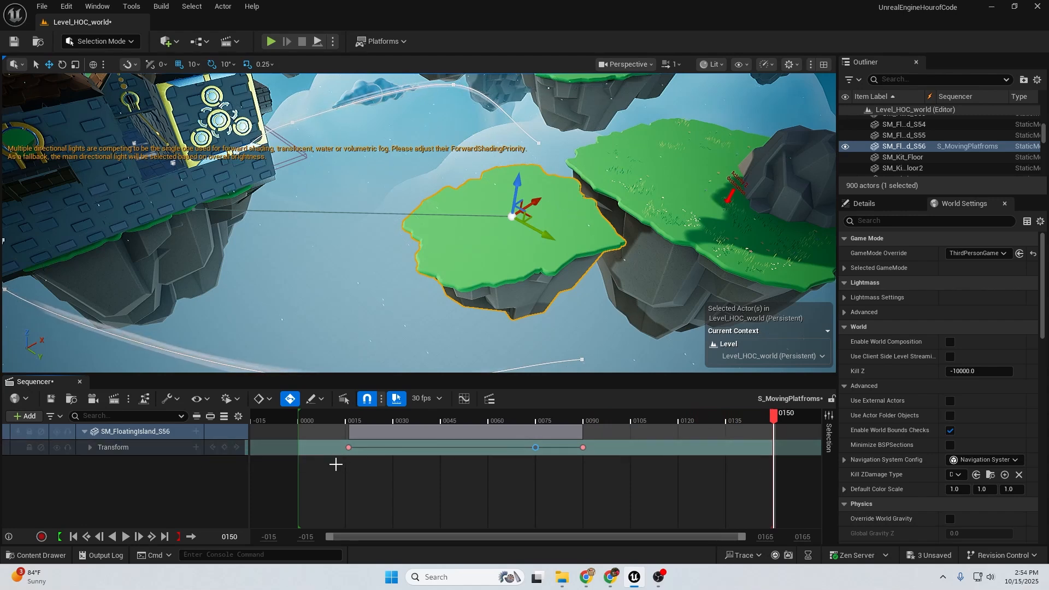
pyautogui.moveTo(336, 454); pyautogui.dragTo(353, 448)
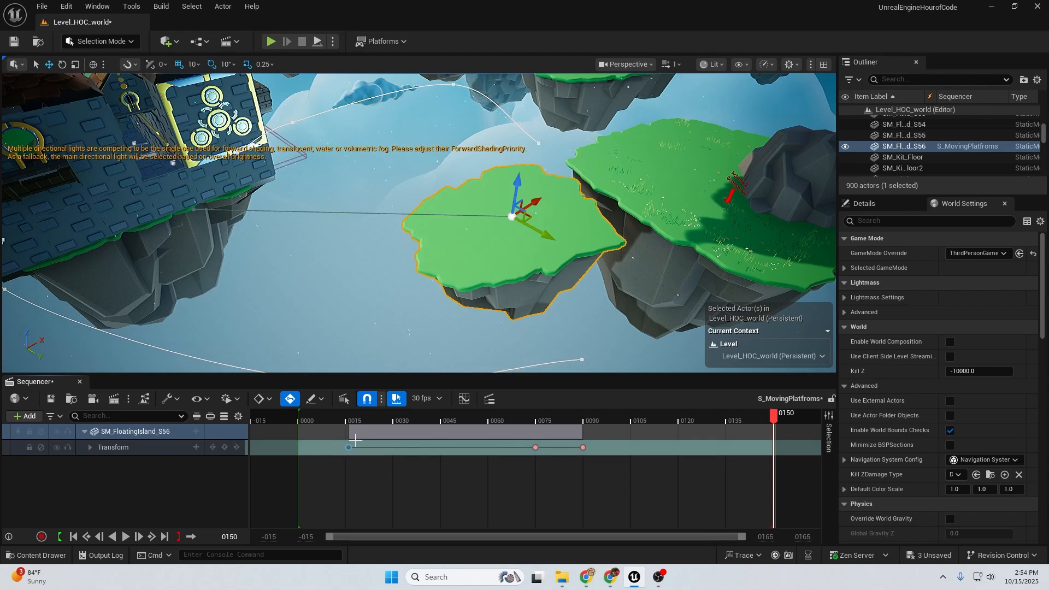
pyautogui.hotkey('ctrl', 'c')
pyautogui.hotkey('ctrl', 'v')
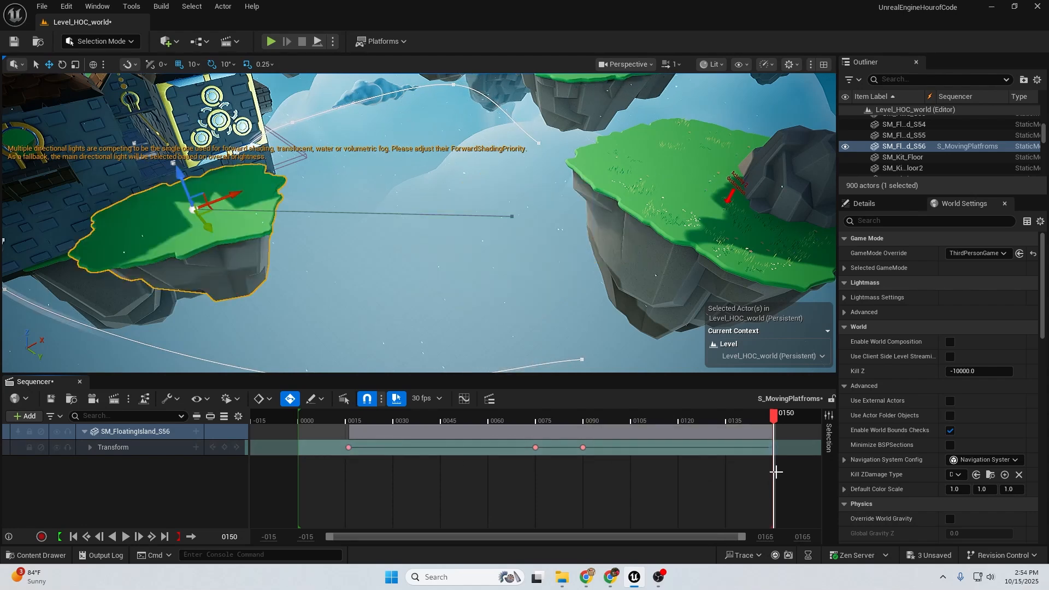
pyautogui.moveTo(773, 417); pyautogui.dragTo(778, 454)
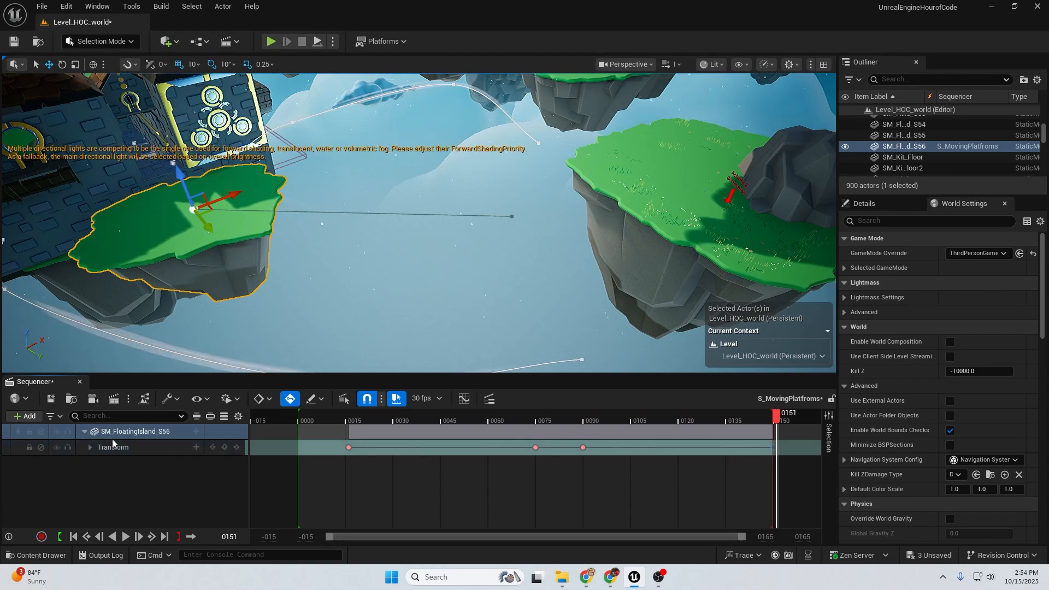
pyautogui.click(24, 416)
pyautogui.moveTo(82, 218)
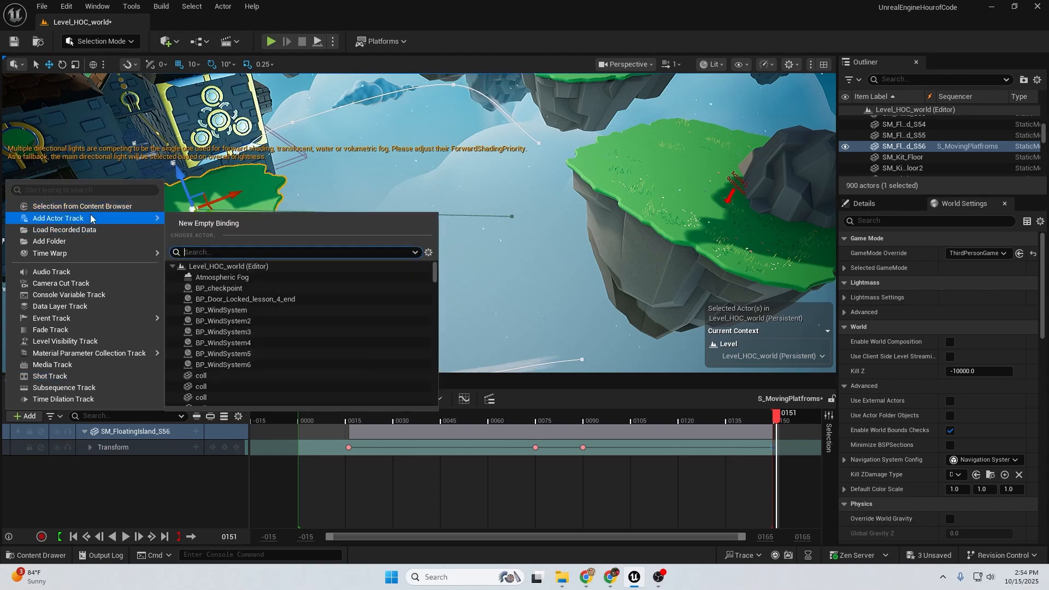
pyautogui.click(581, 309)
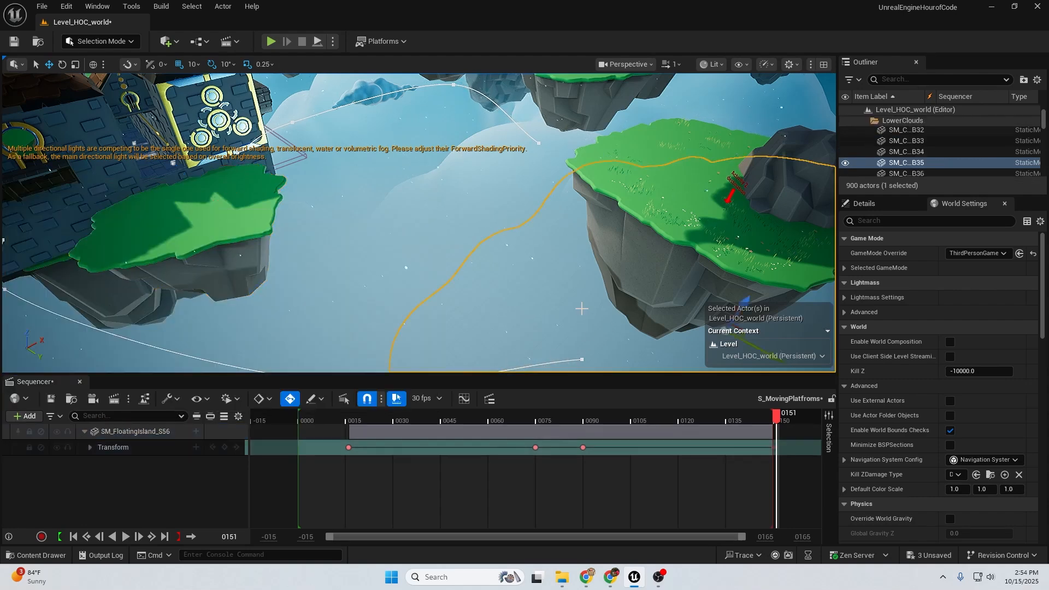
# Save the level sequence and place the S_MovingPlatfroms asset in the level, in the gap between the castle and the destination island
pyautogui.click(181, 231)
pyautogui.click(150, 504)
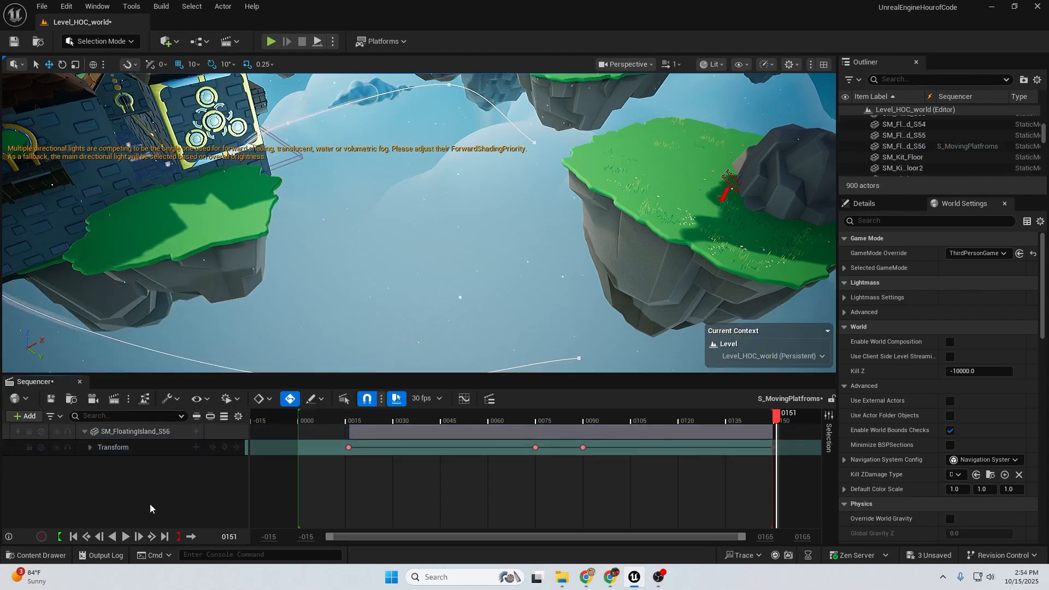
pyautogui.click(52, 401)
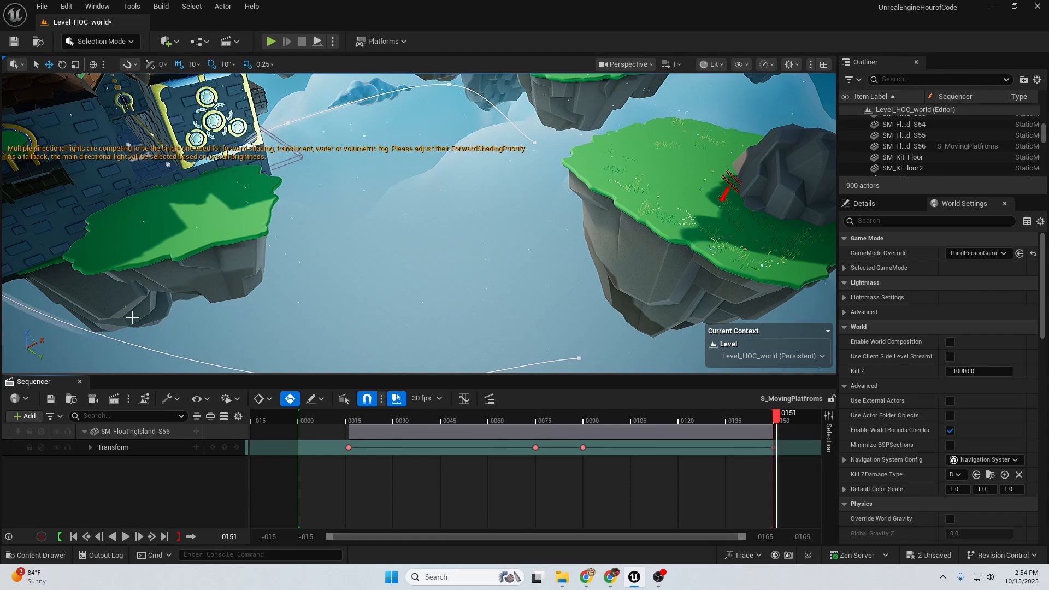
pyautogui.click(27, 556)
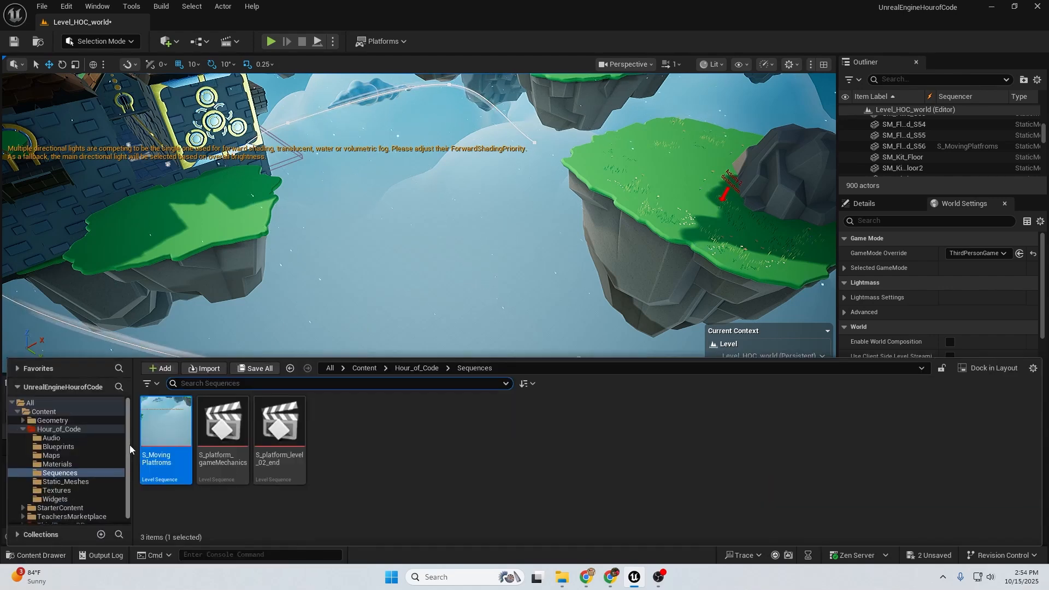
pyautogui.moveTo(164, 430); pyautogui.dragTo(315, 219)
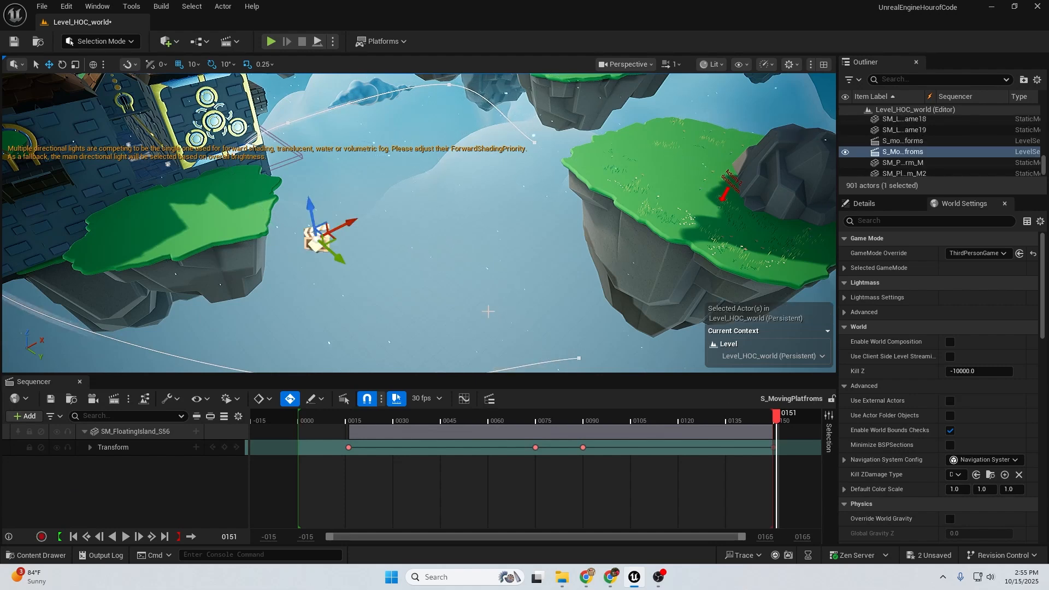
# Enable Auto Play for the placed S_MovingPlatfroms sequence actor and set its Loop option to Loop Indefinitely
pyautogui.click(891, 206)
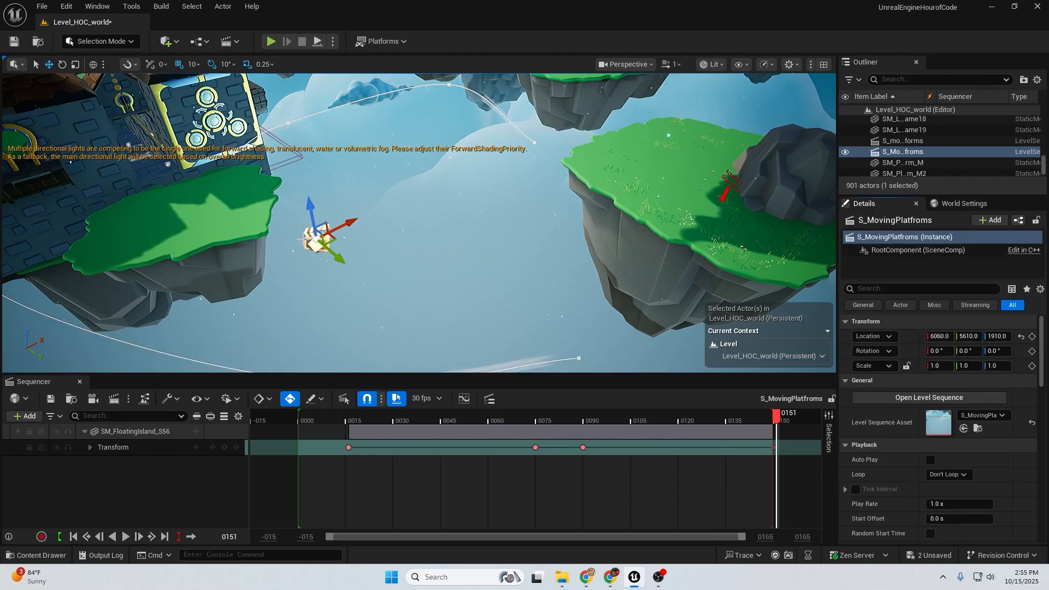
pyautogui.click(931, 461)
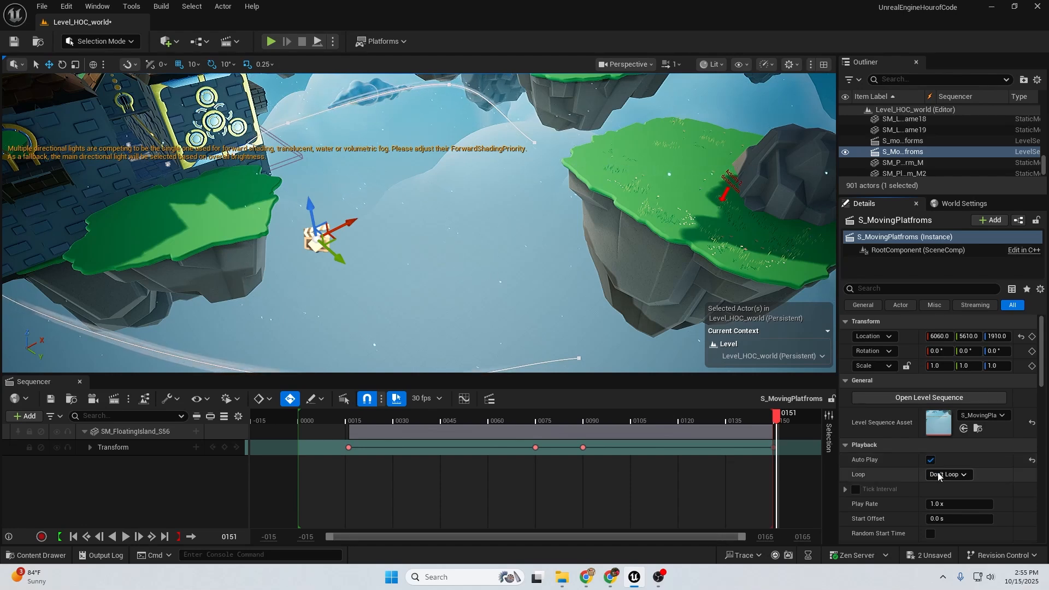
pyautogui.click(940, 475)
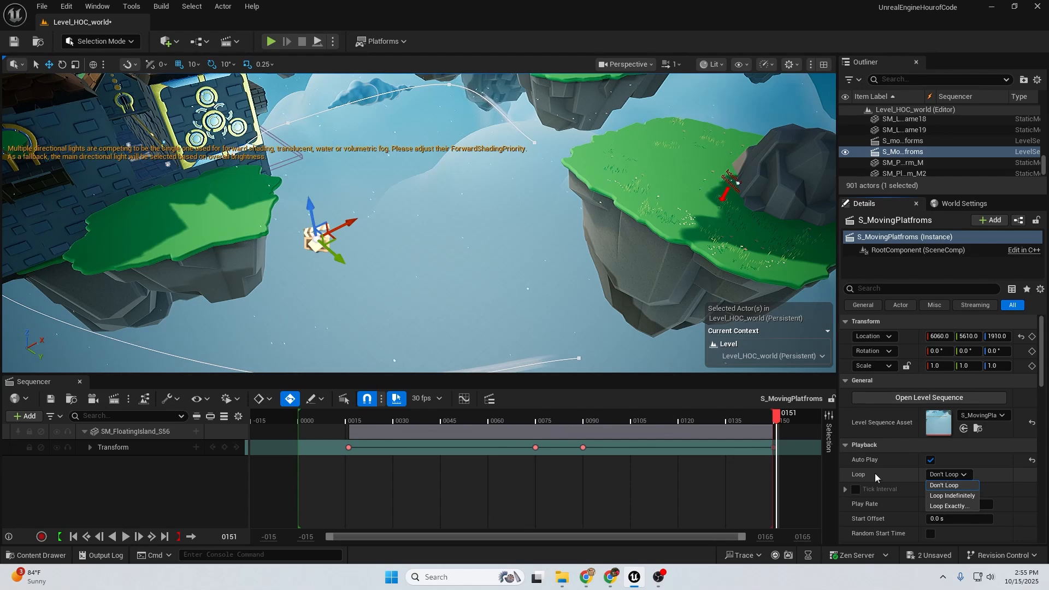
pyautogui.click(951, 497)
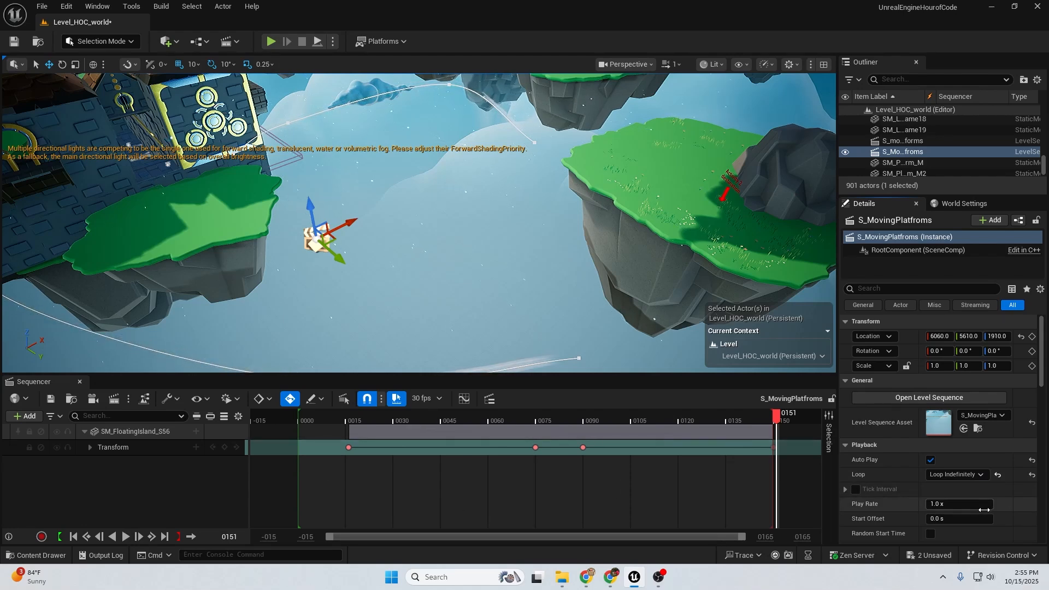
pyautogui.scroll(-1, 946, 517)
pyautogui.scroll(-2, 946, 515)
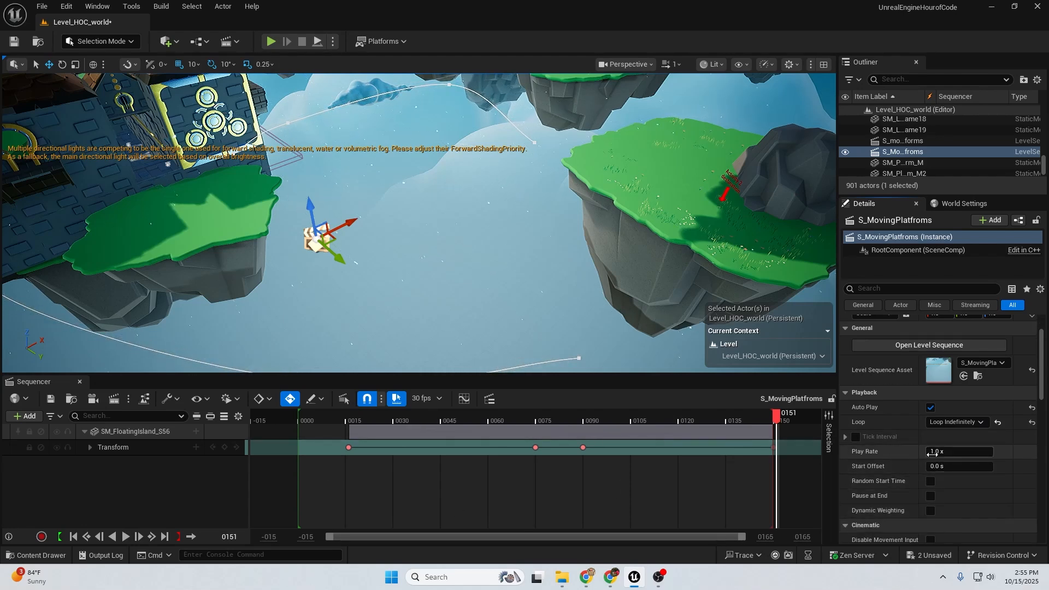
pyautogui.scroll(-2, 928, 469)
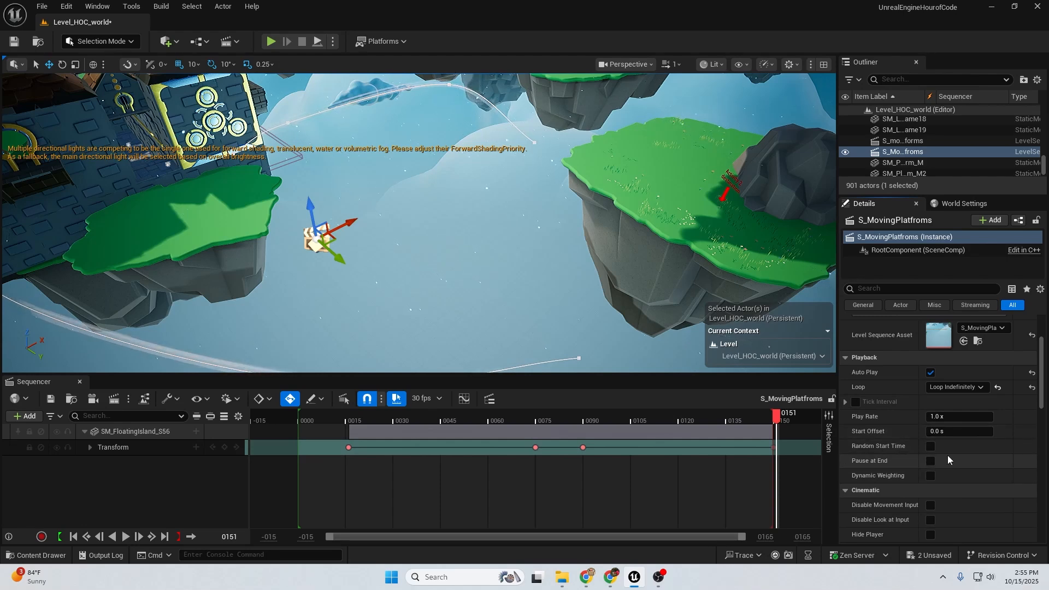
pyautogui.scroll(-3, 946, 455)
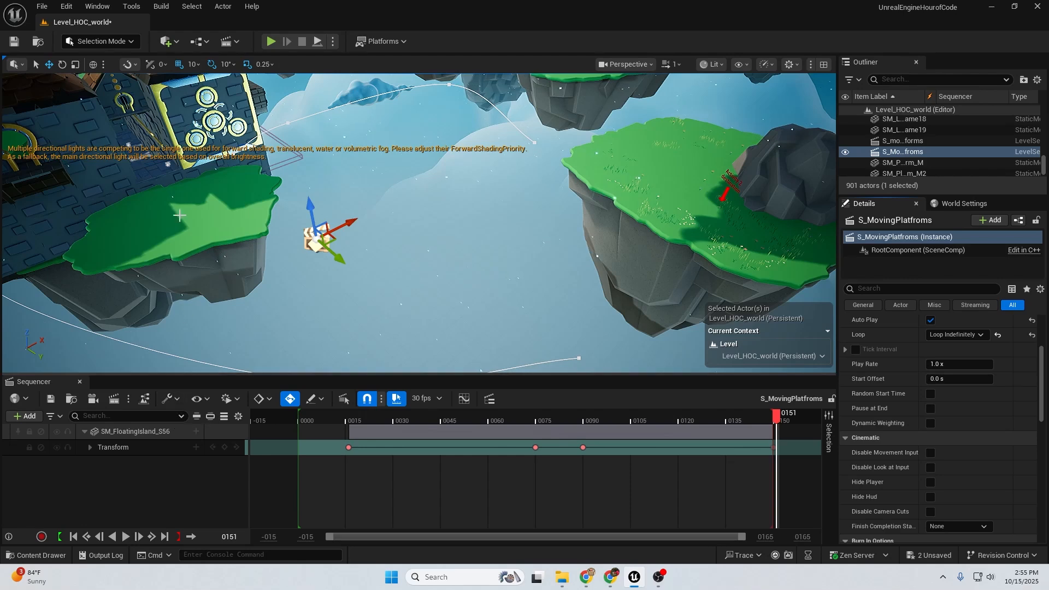
# Focus the view on the castle corridor's exit and start a play test from the current camera location
pyautogui.click(155, 165)
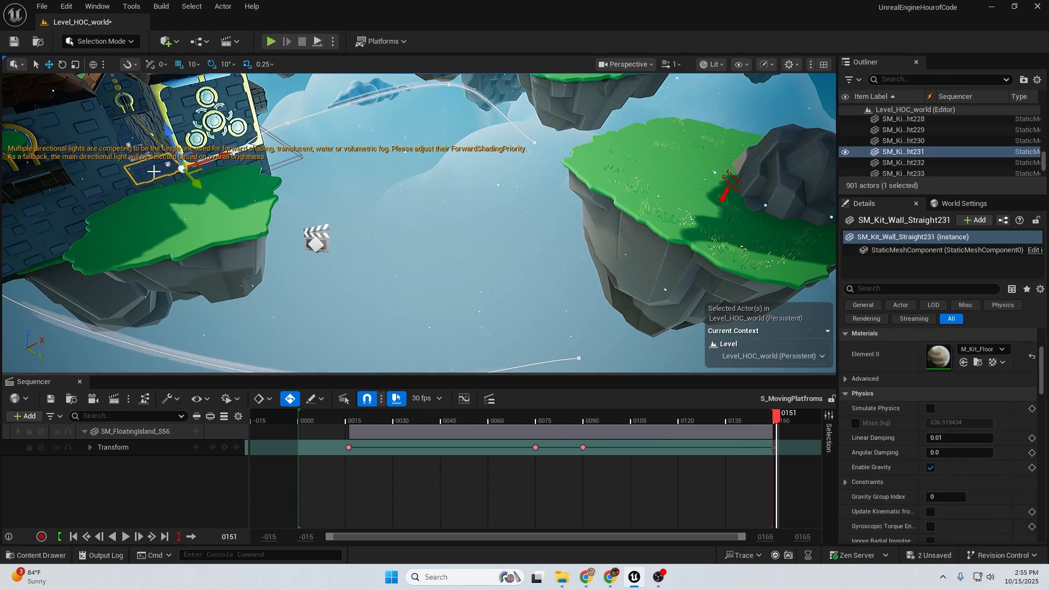
pyautogui.press('f')
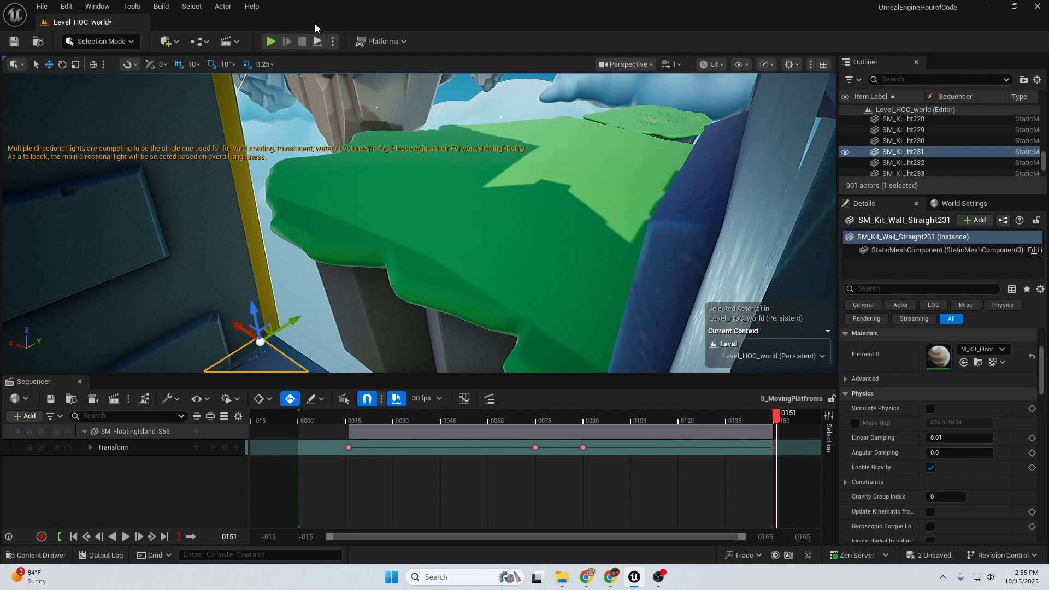
pyautogui.click(334, 43)
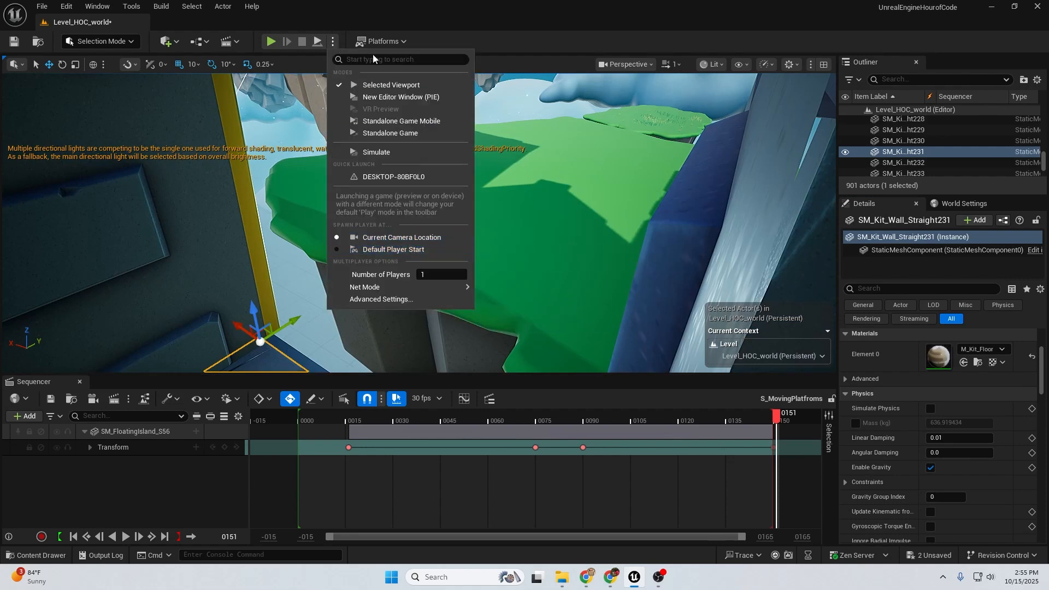
pyautogui.click(288, 9)
pyautogui.click(273, 39)
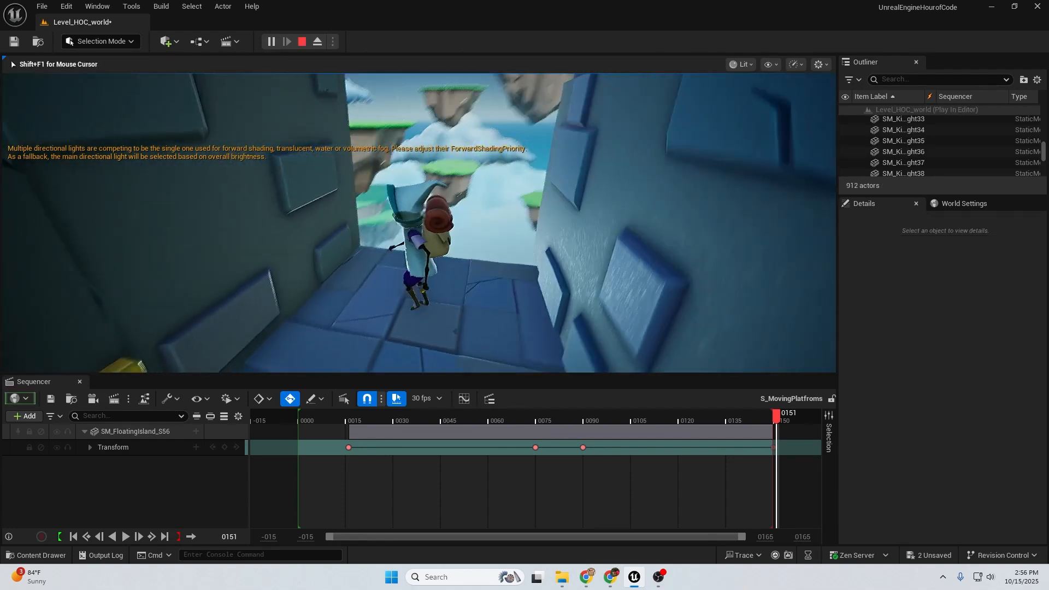
# Play-test the moving island by riding it from the corridor's exit to the destination island and back to the castle
pyautogui.press('w')
pyautogui.press('w')
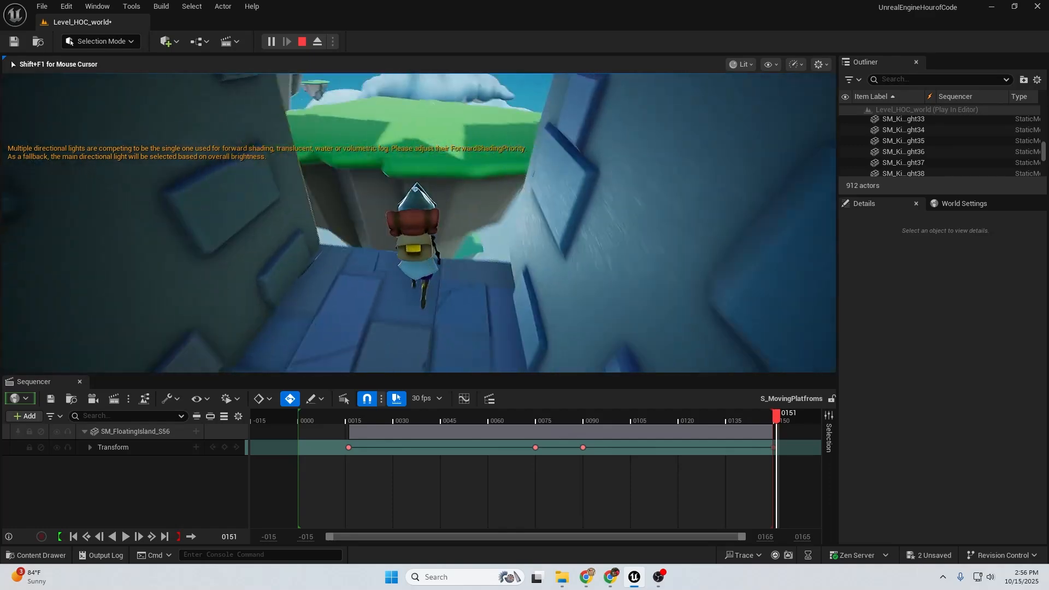
pyautogui.press('space')
pyautogui.press('w')
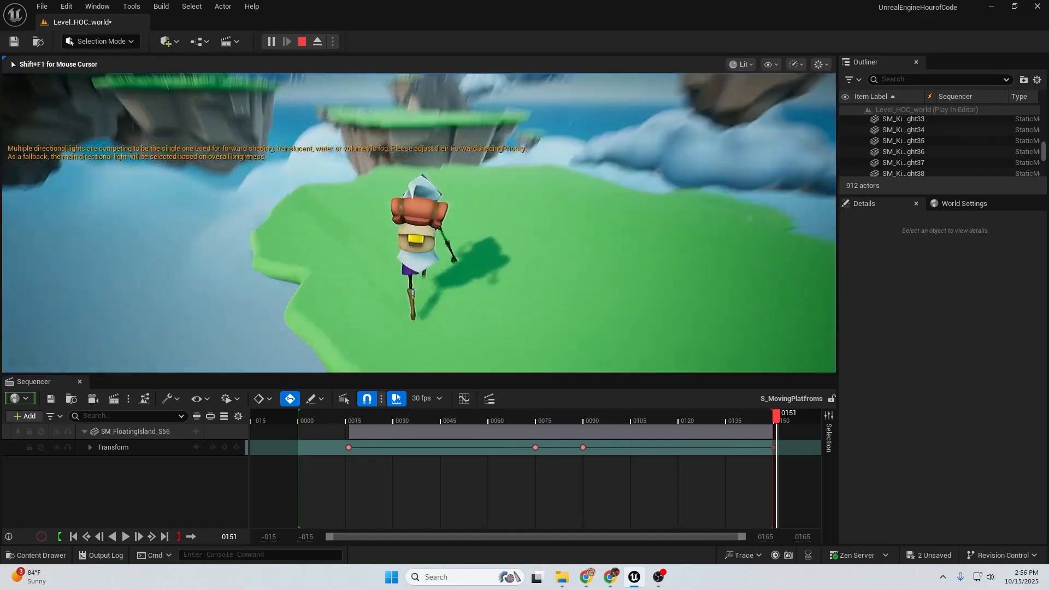
pyautogui.press('space')
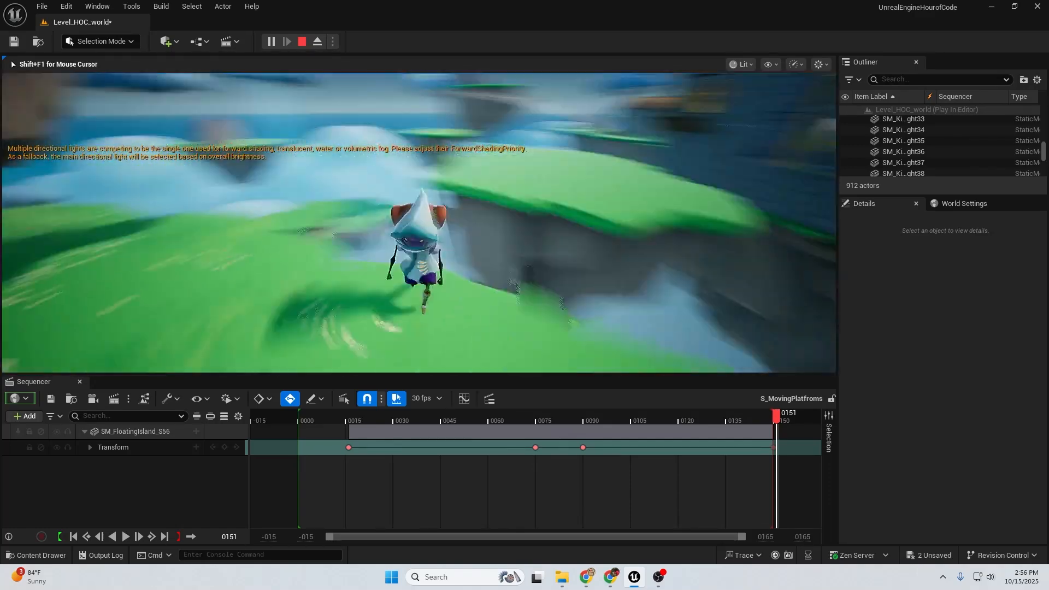
pyautogui.press('w')
pyautogui.press('w')
pyautogui.press('space')
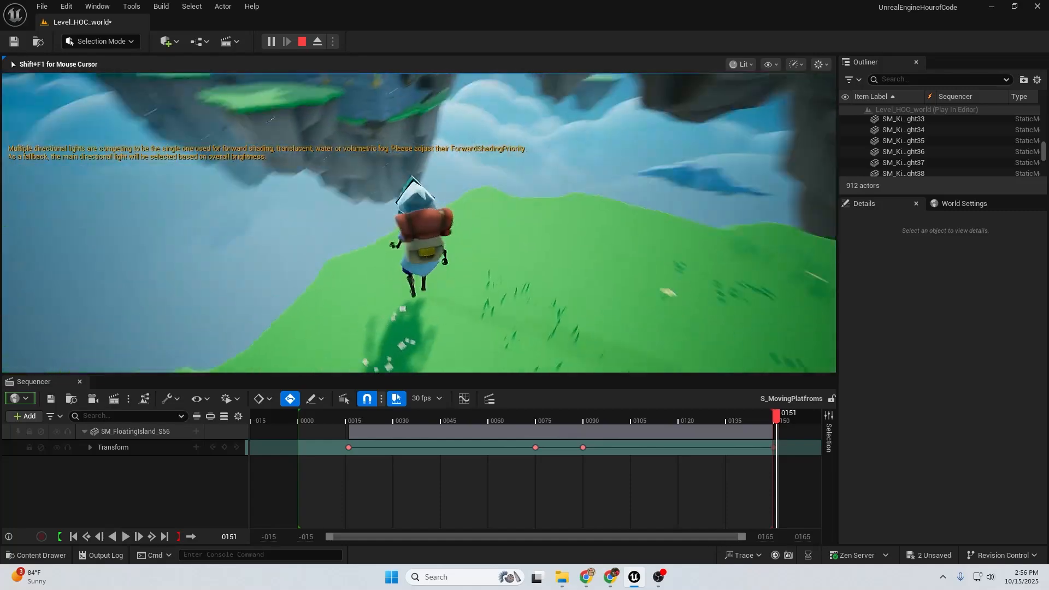
pyautogui.press('space')
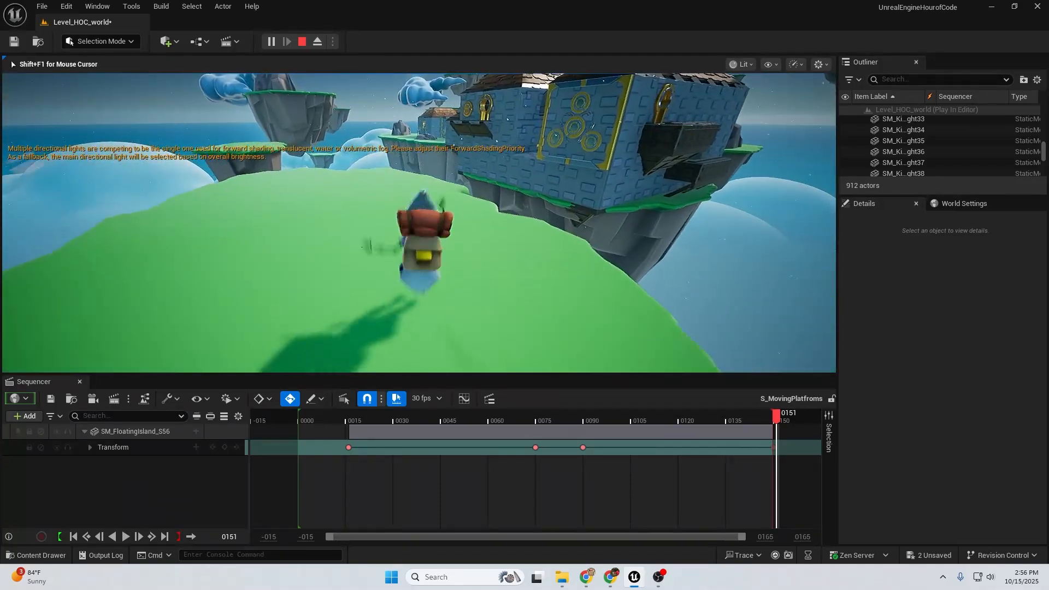
pyautogui.press('w')
pyautogui.press('w')
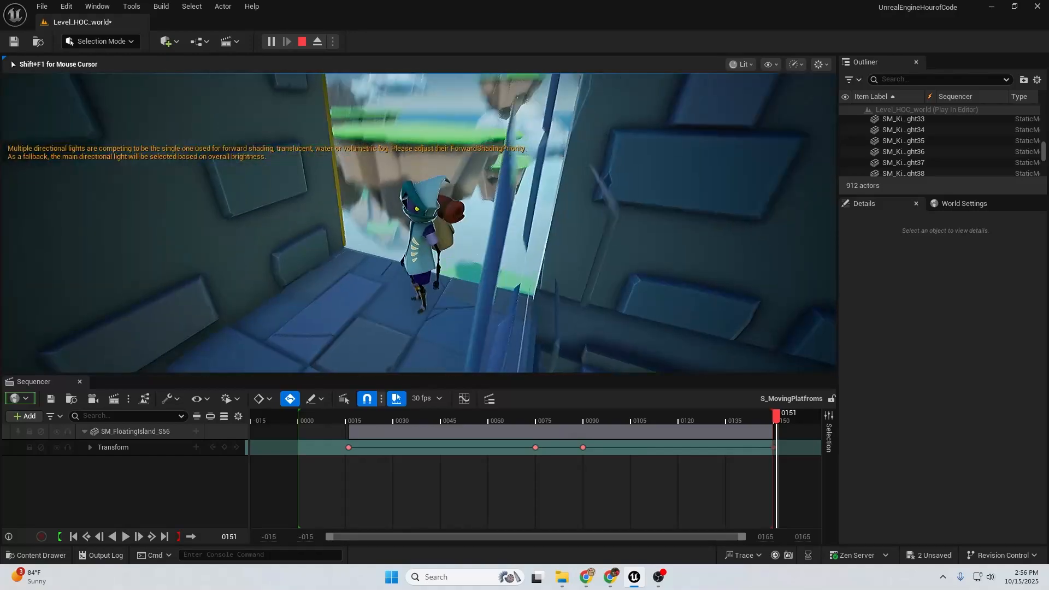
# Board the moving island again from the castle corridor and cross over to the destination island
pyautogui.press('a')
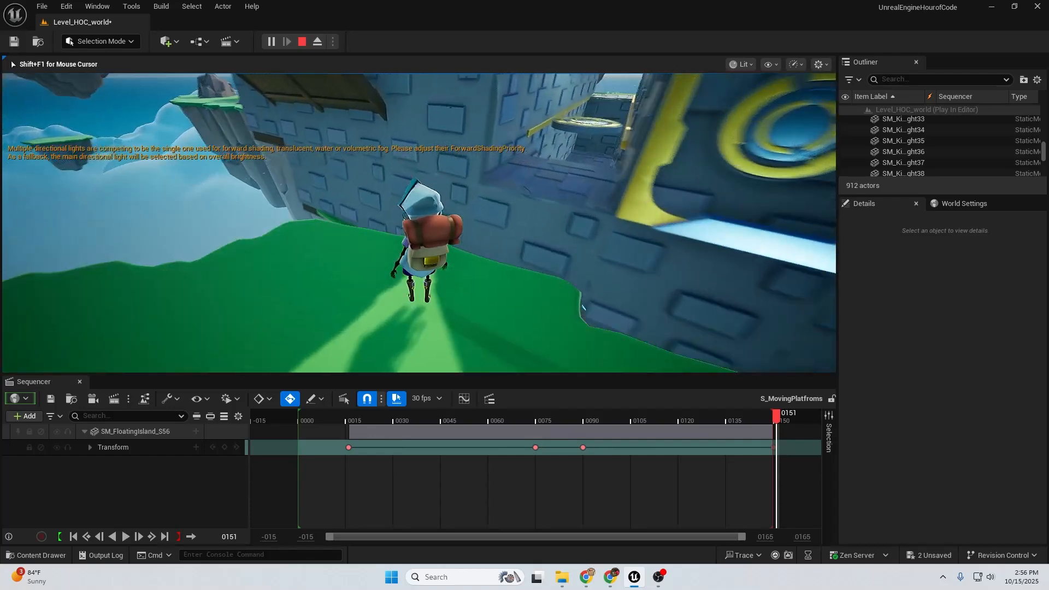
pyautogui.press('w')
pyautogui.press('space')
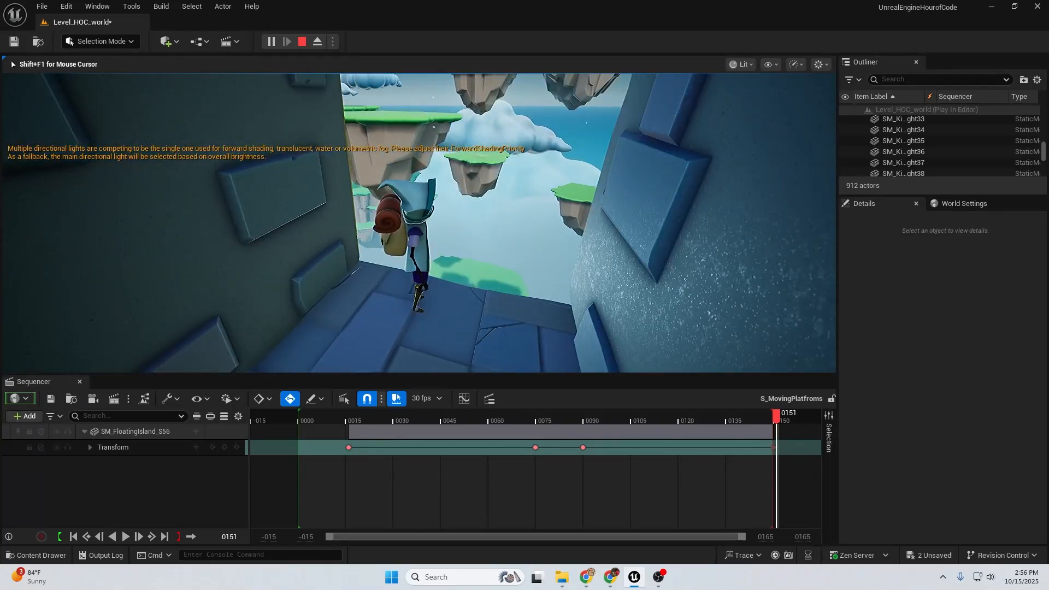
pyautogui.press('w')
pyautogui.press('space')
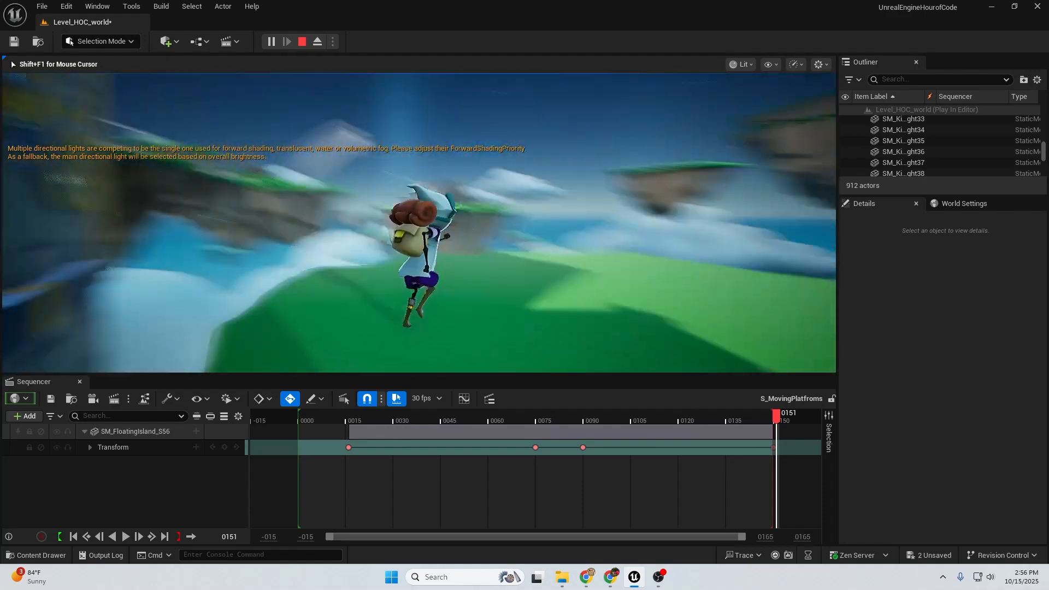
pyautogui.press('w')
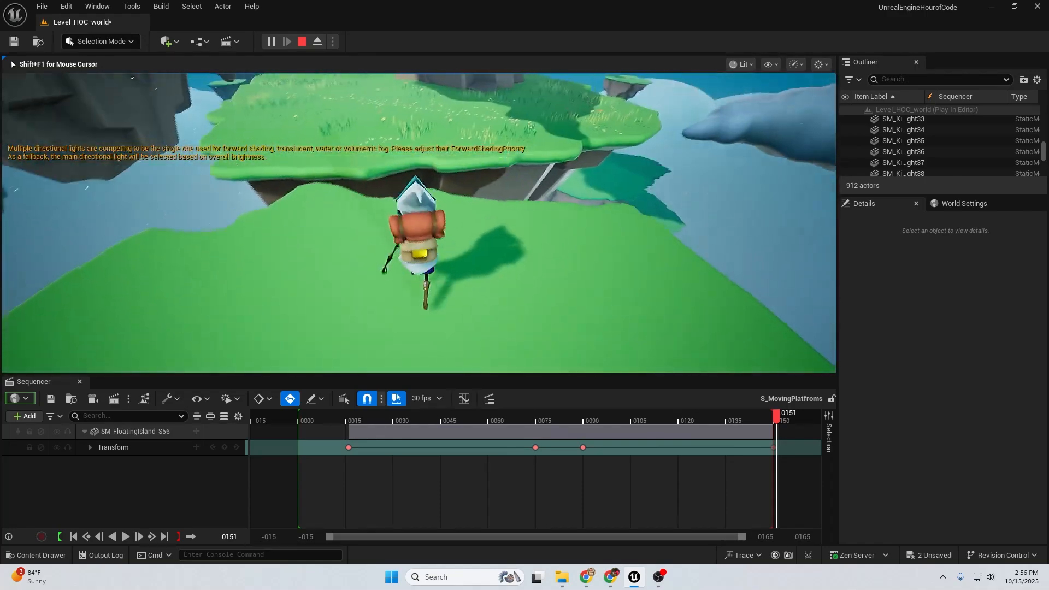
pyautogui.press('space')
pyautogui.press('w')
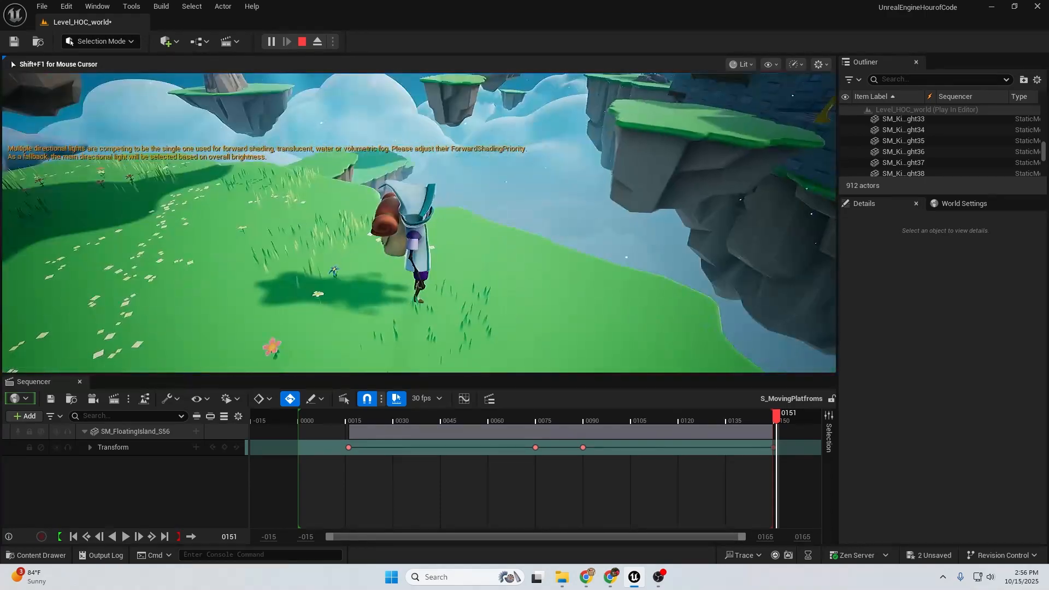
# Ride the moving island back, jump into the castle corridor and end the play test
pyautogui.press('w')
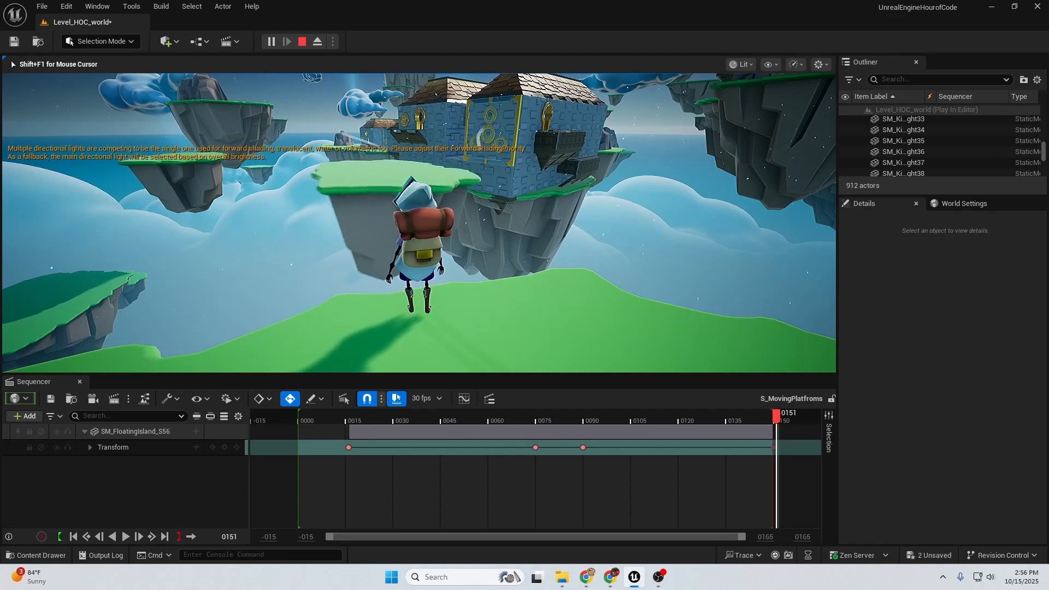
pyautogui.press('w')
pyautogui.press('space')
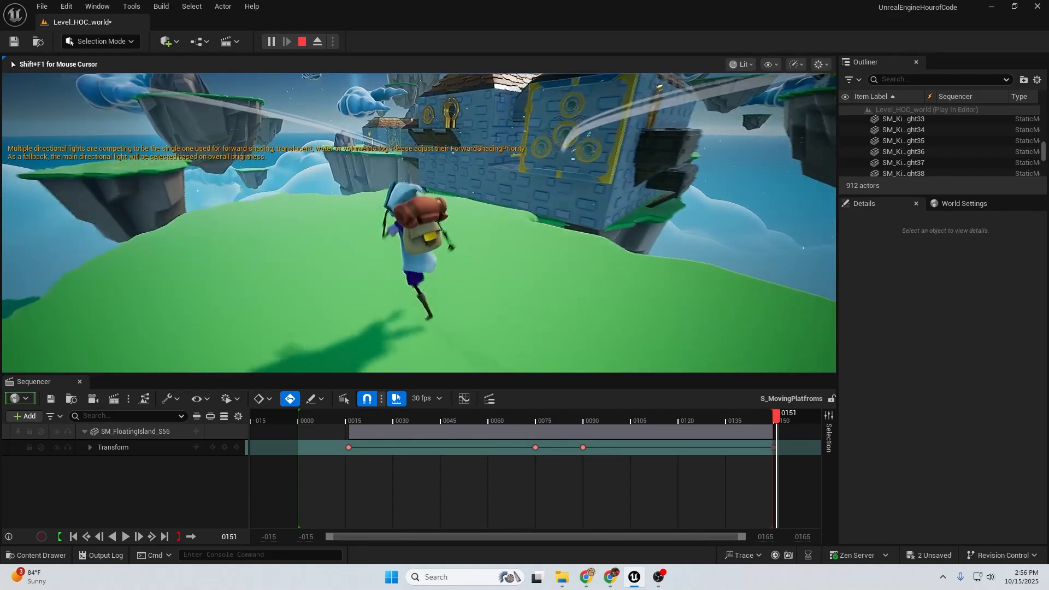
pyautogui.press('w')
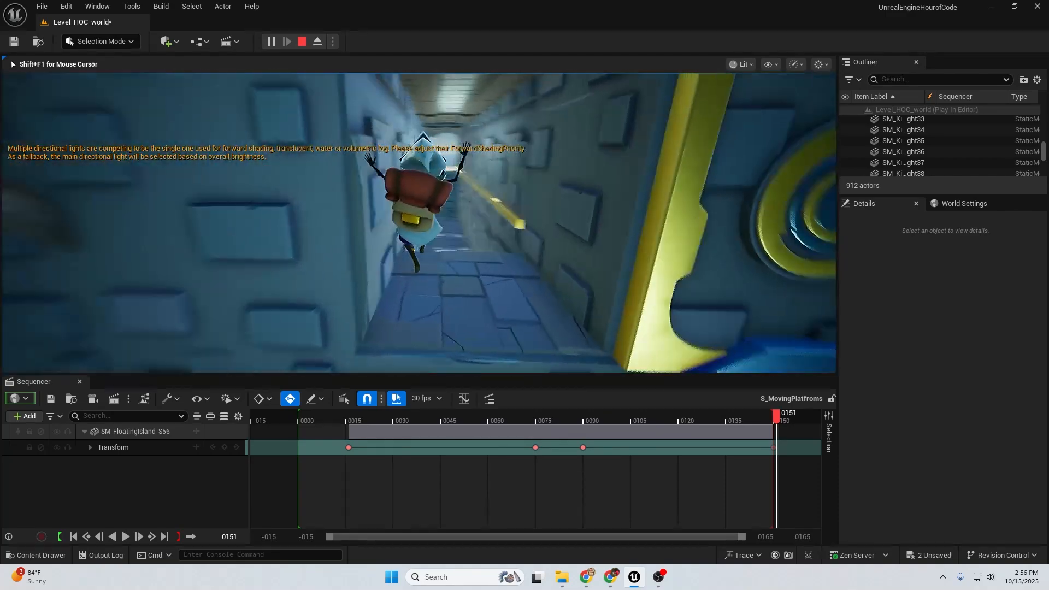
pyautogui.press('Escape')
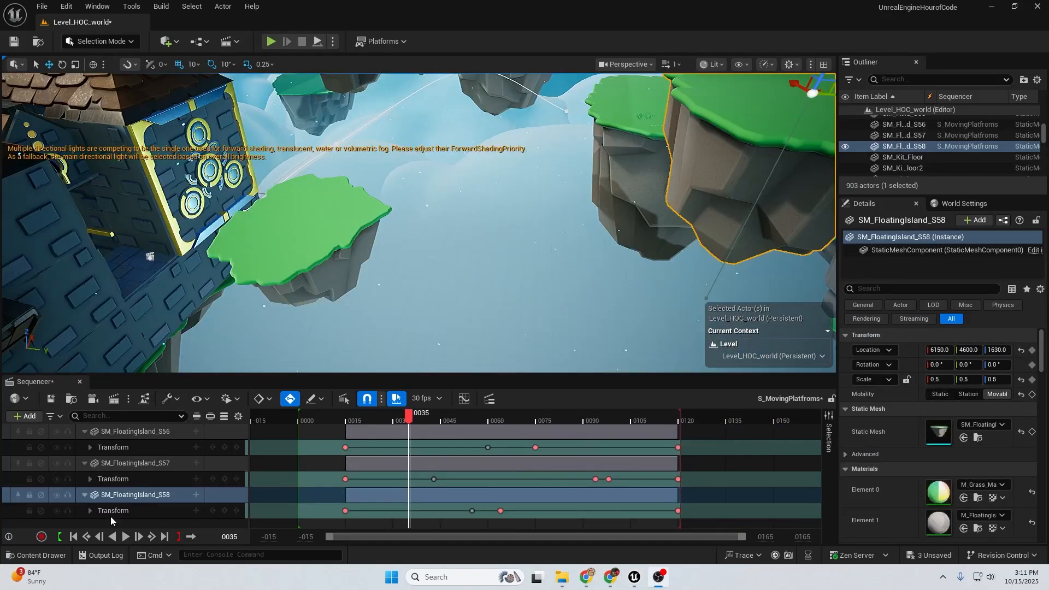
# Scrub the sequence back to its start and review the movement of the three animated floating islands beside the castle
pyautogui.moveTo(409, 417); pyautogui.dragTo(295, 418)
pyautogui.press('s')
pyautogui.moveTo(333, 252); pyautogui.dragTo(253, 343, button='right')
pyautogui.press('d')
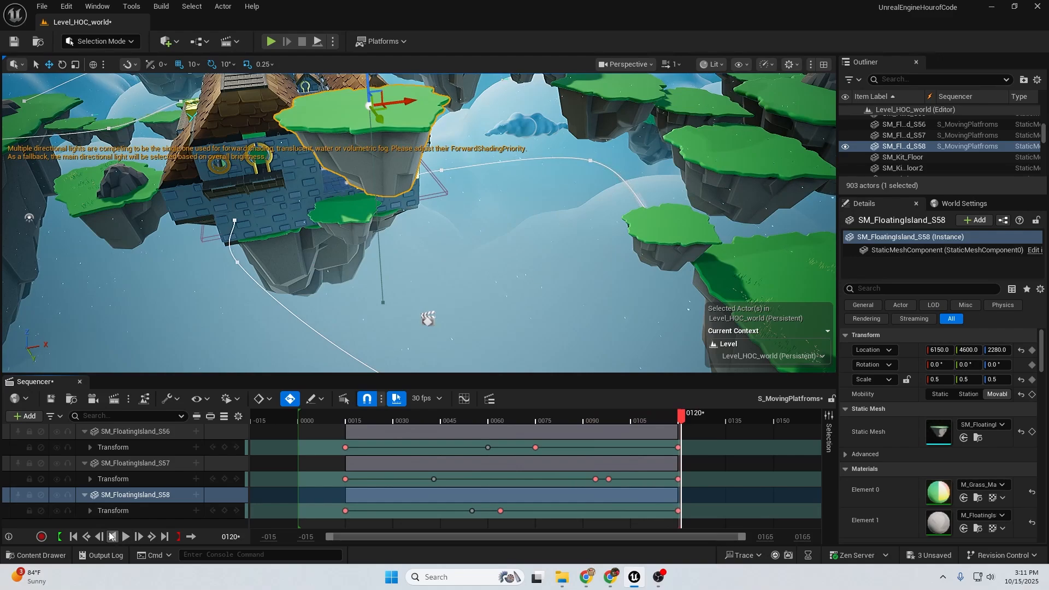
# Examine the Activity 2 destination and select its island, SM_FloatingIsland_M12, viewing it together with the neighbouring moving platforms
pyautogui.moveTo(309, 304); pyautogui.dragTo(404, 293, button='right')
pyautogui.press('w')
pyautogui.press('s')
pyautogui.press('d')
pyautogui.press('w')
pyautogui.press('w')
pyautogui.press('d')
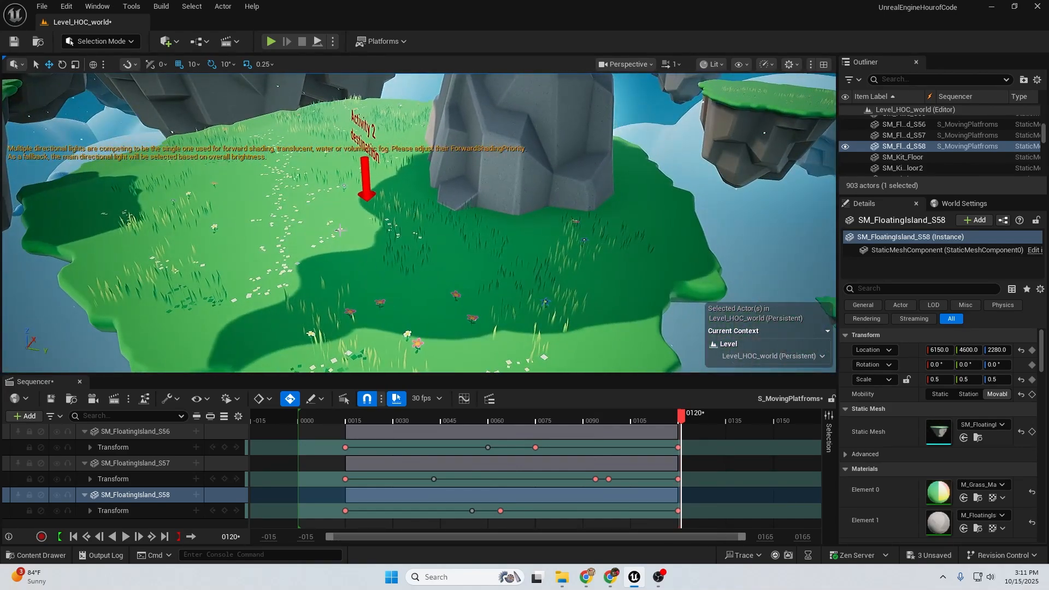
pyautogui.click(402, 224)
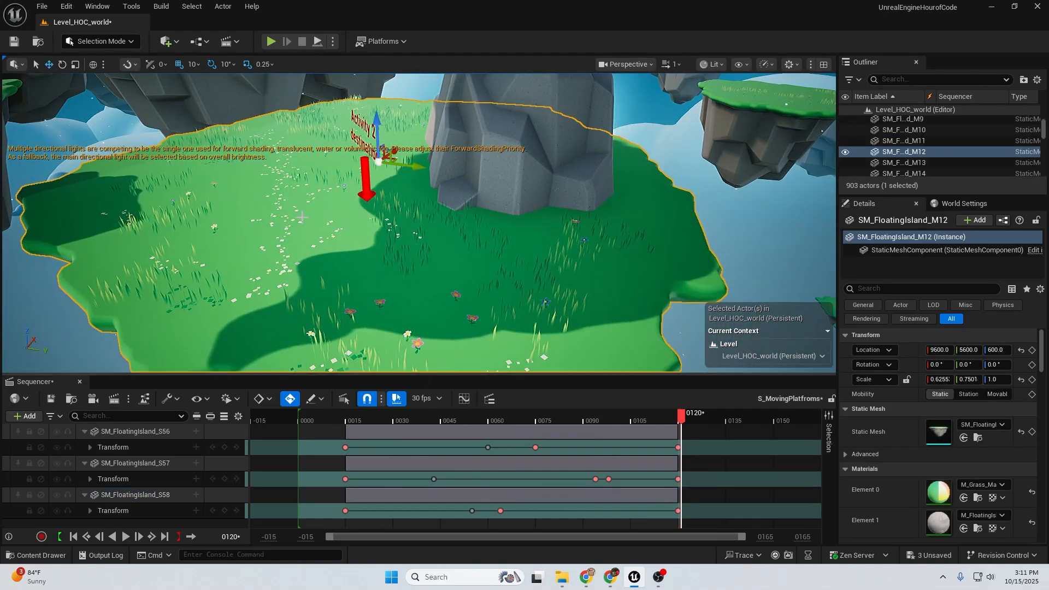
pyautogui.moveTo(302, 217); pyautogui.dragTo(257, 202, button='right')
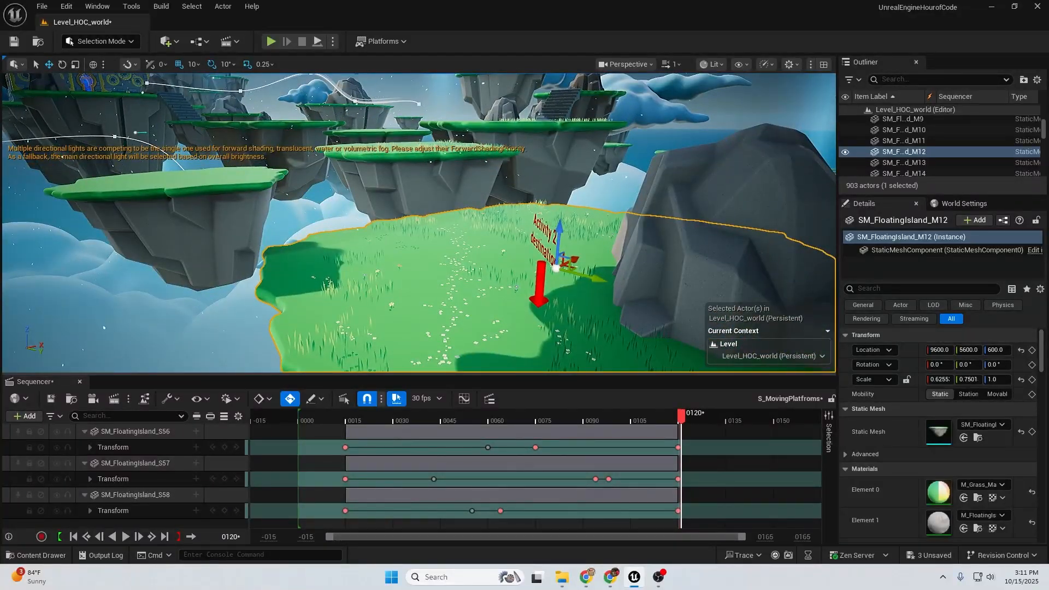